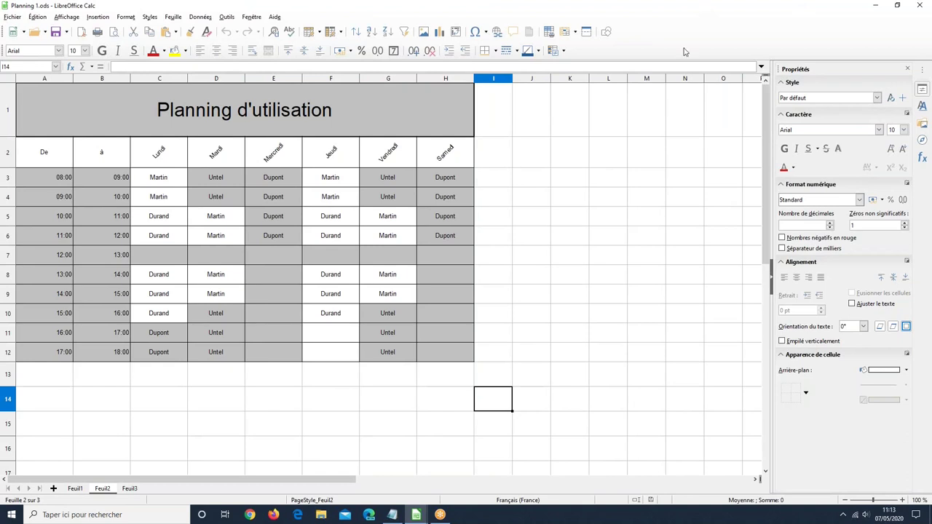
Switch to the lien drive file in Bloc-notes and copy the Drive link for "Classeur Calc - Planning".
{"action": "left_click", "coordinate": [397, 519]}
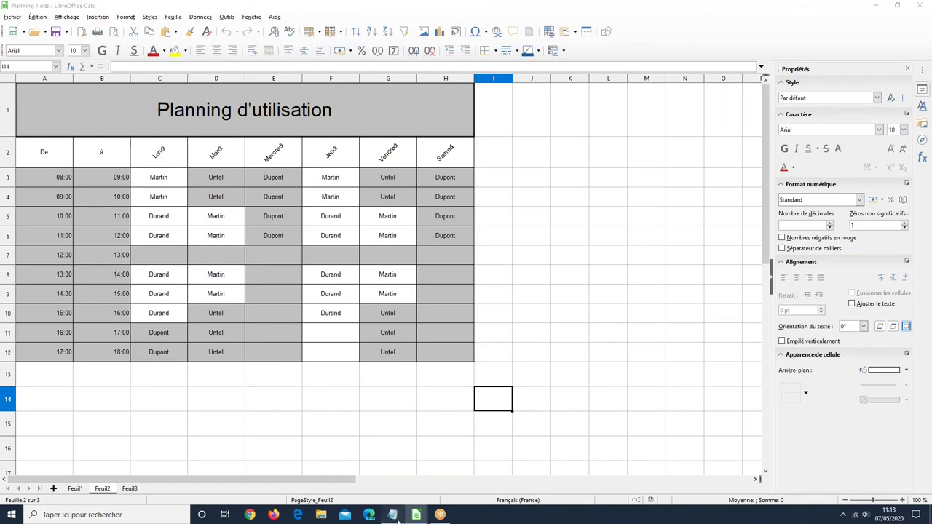
{"action": "right_click", "coordinate": [333, 187]}
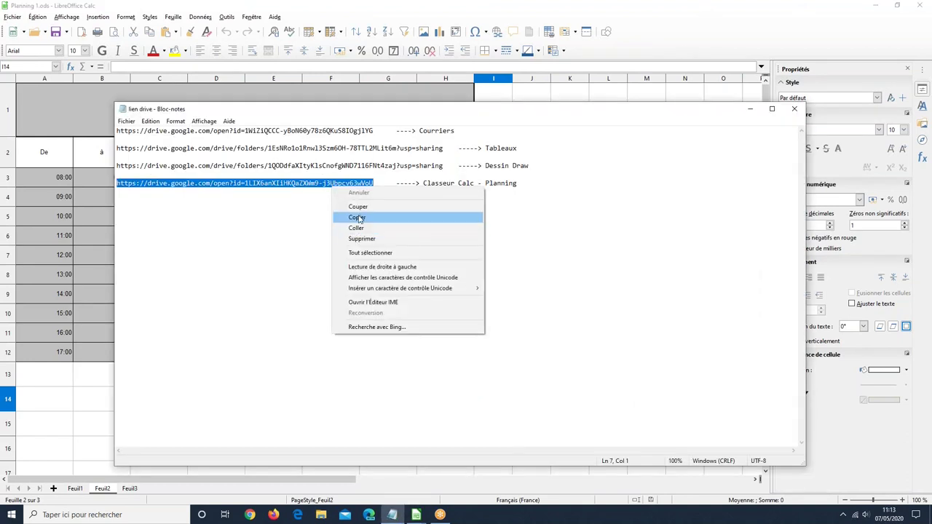
{"action": "left_click", "coordinate": [357, 218]}
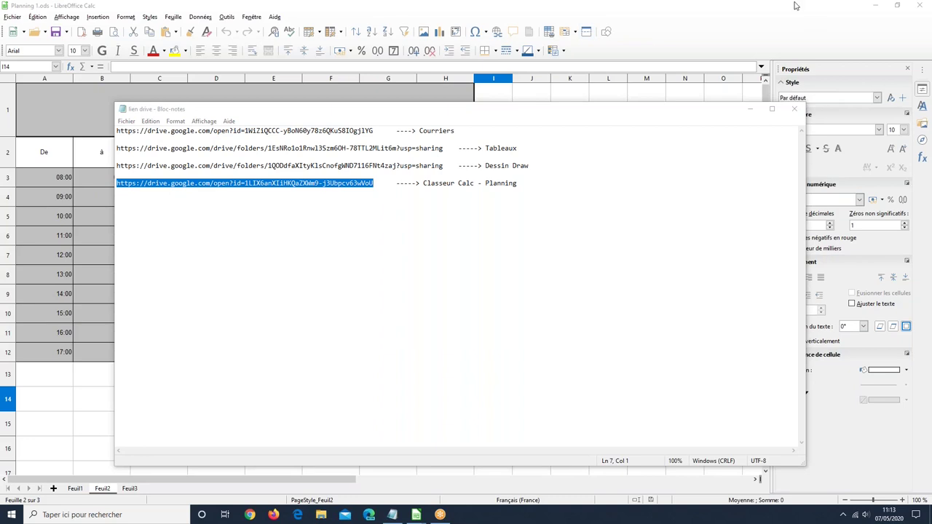
{"action": "left_click", "coordinate": [658, 19]}
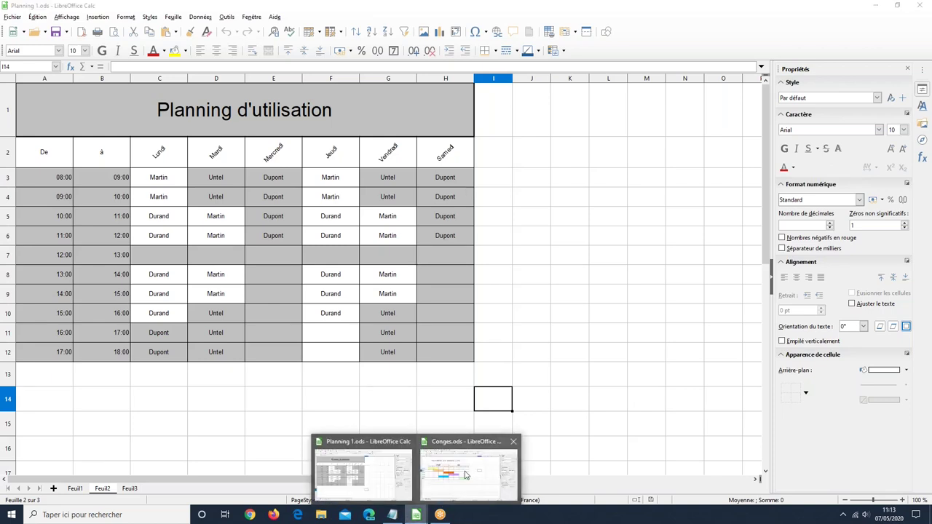
Look at the summer leave calendar in Conges.ods and return to the Planning 1.ods workbook.
{"action": "key", "text": "alt+Tab"}
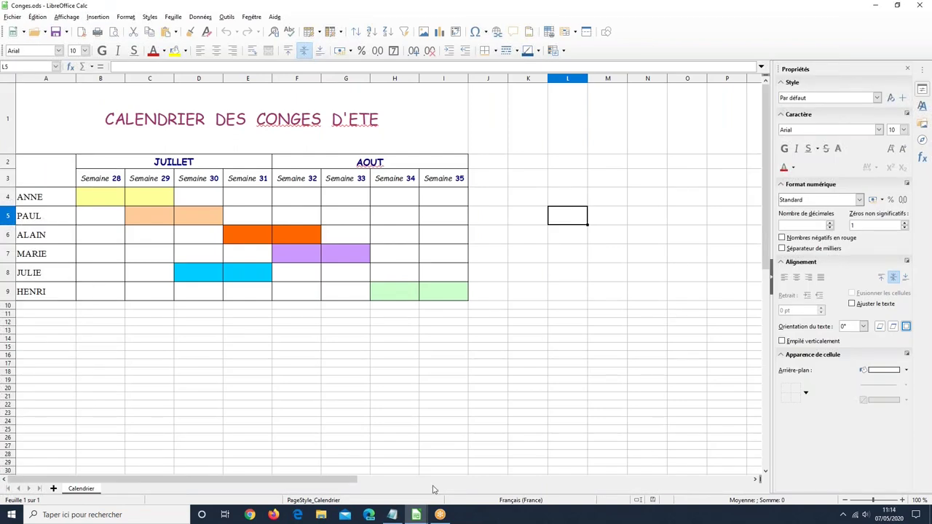
{"action": "mouse_move", "coordinate": [416, 515]}
{"action": "left_click", "coordinate": [368, 479]}
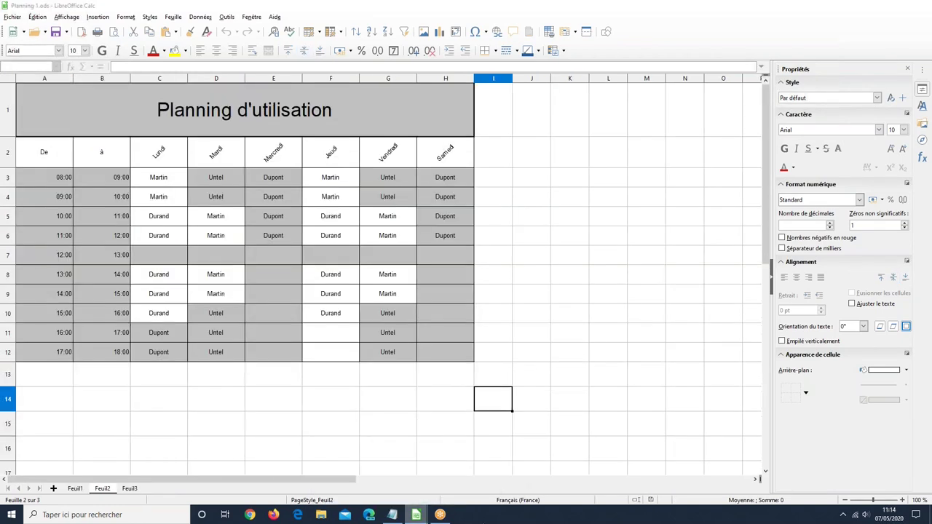
Create a new blank spreadsheet in LibreOffice Calc.
{"action": "left_click", "coordinate": [12, 32]}
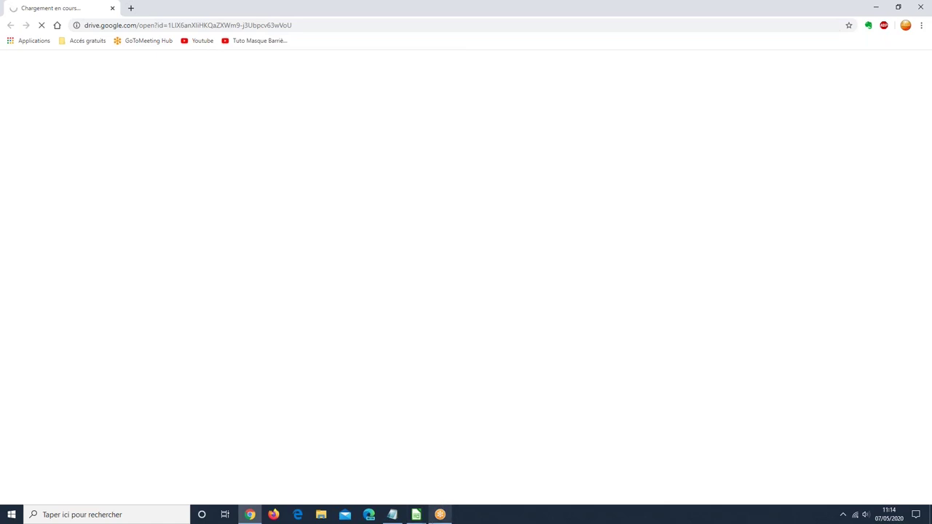
{"action": "mouse_move", "coordinate": [441, 516]}
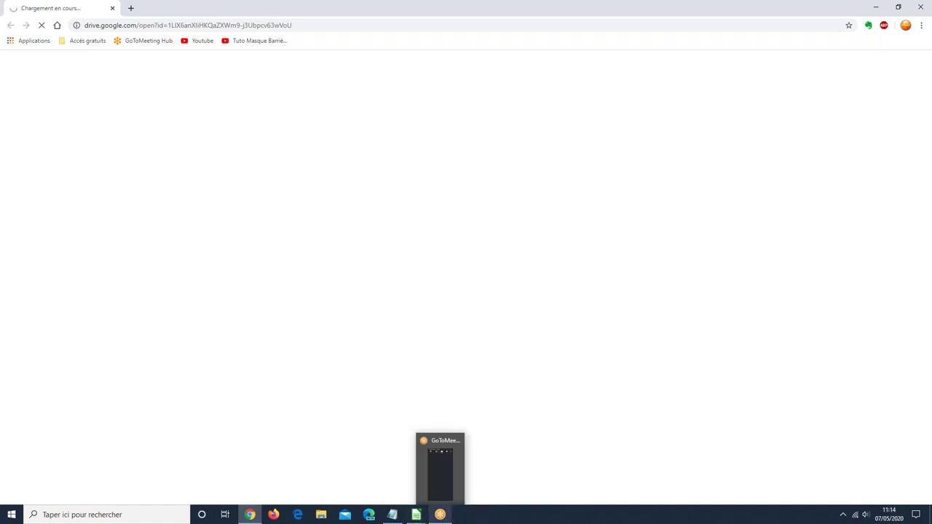
{"action": "left_click", "coordinate": [441, 515]}
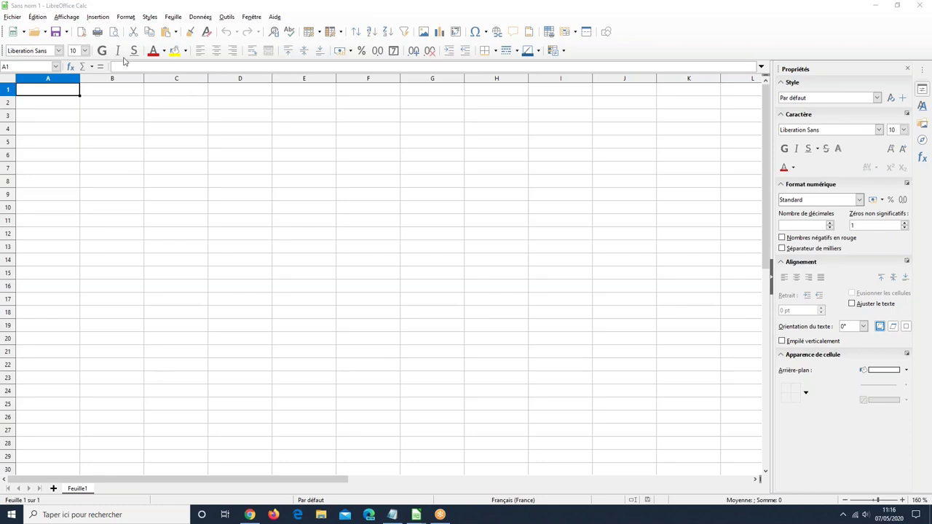
Select column C, cell B6, row 4 and cell D10 in turn to examine the sheet's columns, rows and cells.
{"action": "left_click", "coordinate": [177, 79]}
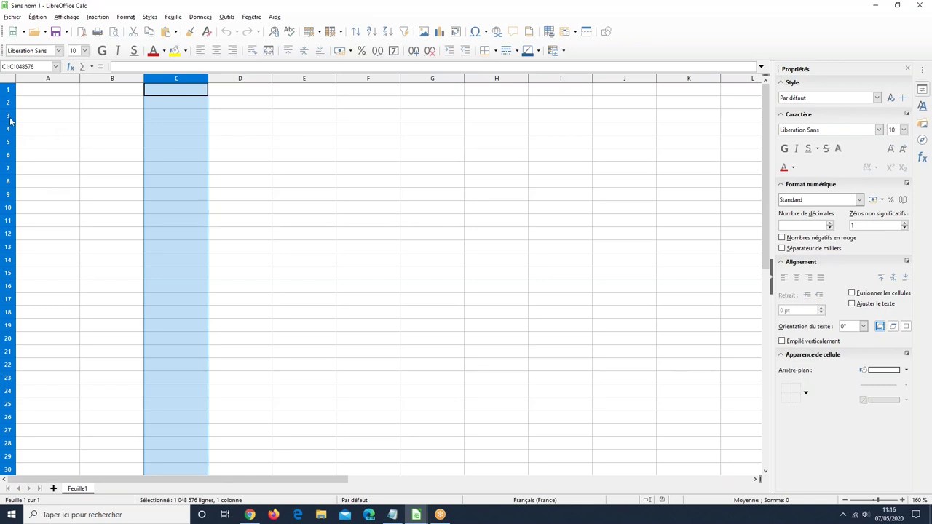
{"action": "left_click", "coordinate": [93, 156]}
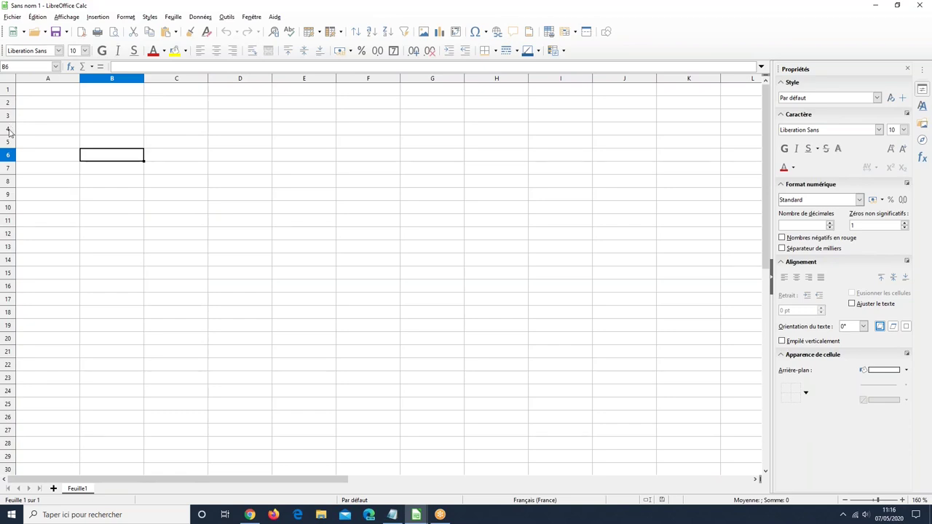
{"action": "left_click", "coordinate": [9, 129]}
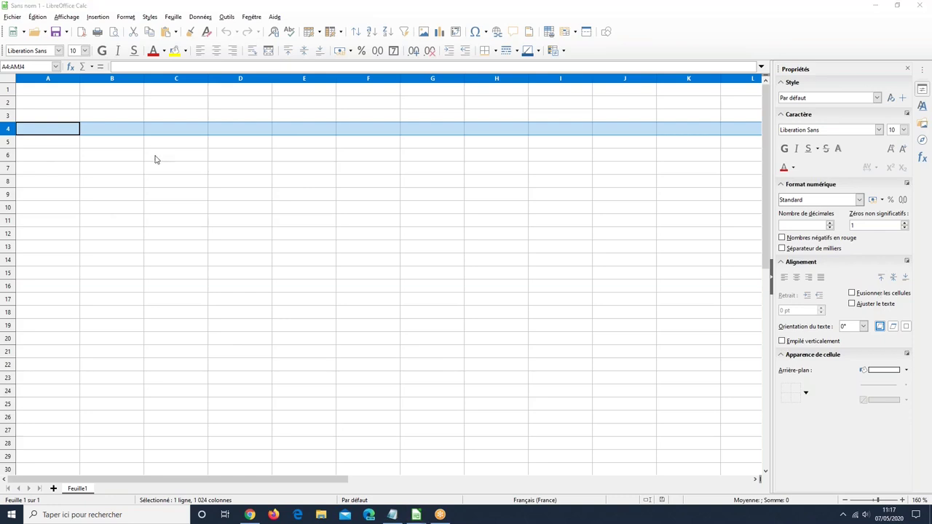
{"action": "left_click", "coordinate": [250, 210]}
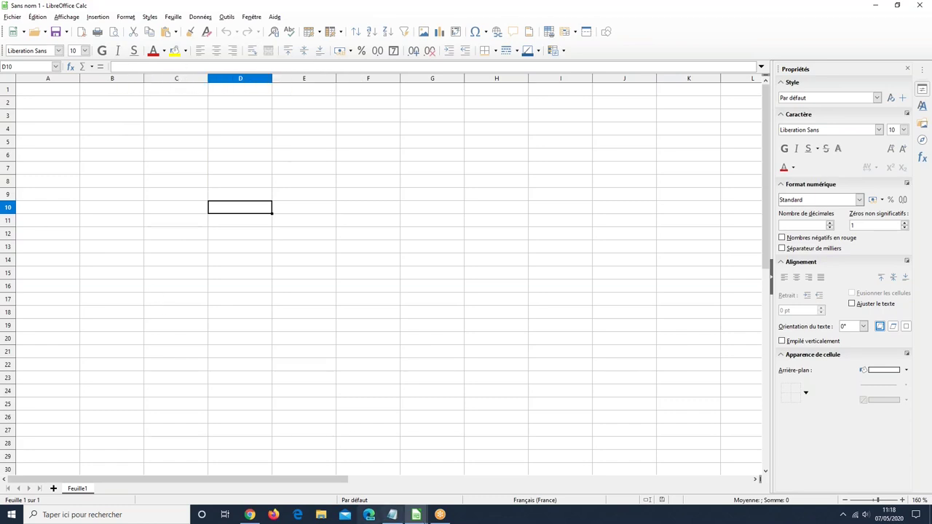
Consult the finished timetable in Planning 1.ods as a model and return to the blank spreadsheet.
{"action": "left_click", "coordinate": [440, 515]}
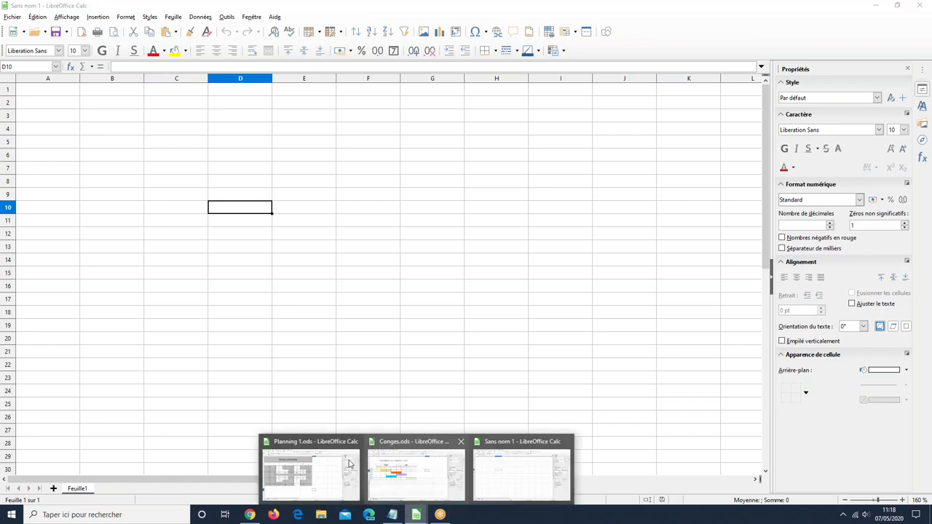
{"action": "left_click", "coordinate": [327, 466]}
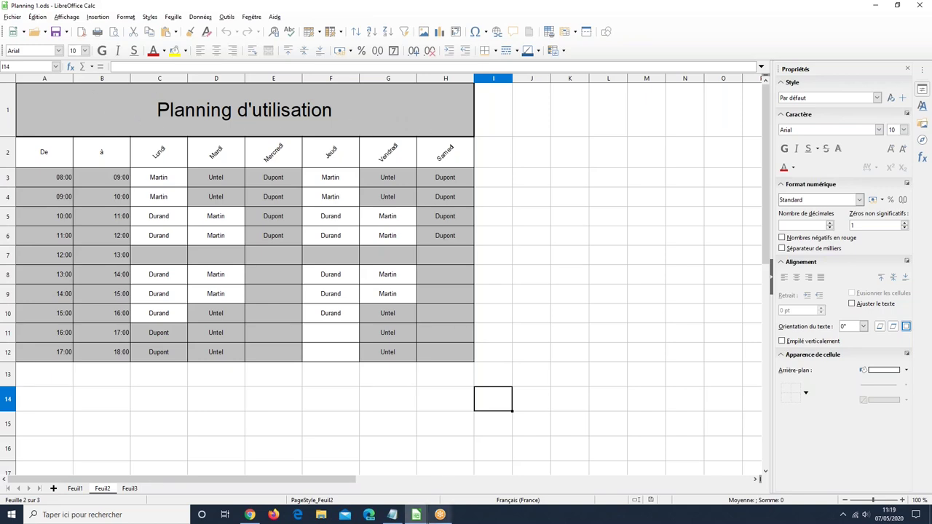
{"action": "mouse_move", "coordinate": [416, 514]}
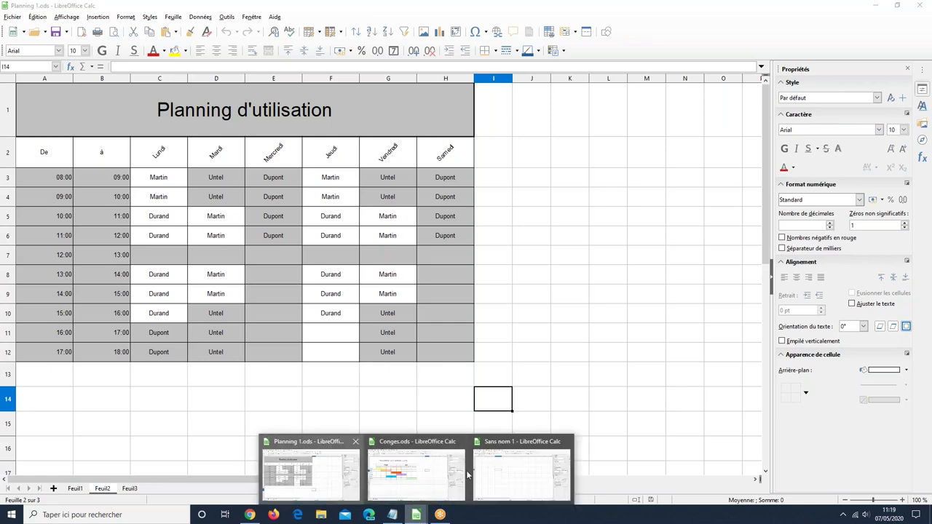
{"action": "left_click", "coordinate": [533, 476]}
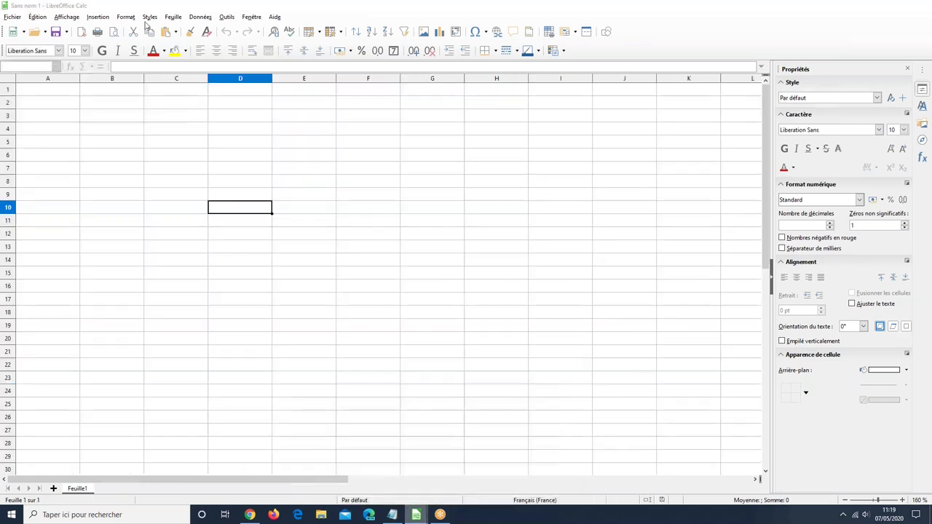
Enter the title "Planning d'utilisation" in cell A1.
{"action": "left_click", "coordinate": [44, 92]}
{"action": "type", "text": "P"}
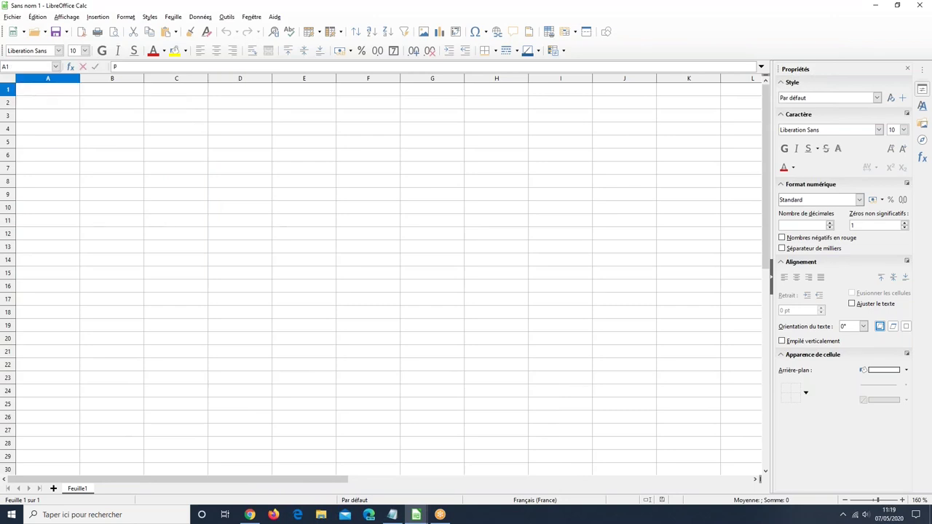
{"action": "type", "text": "lanning"}
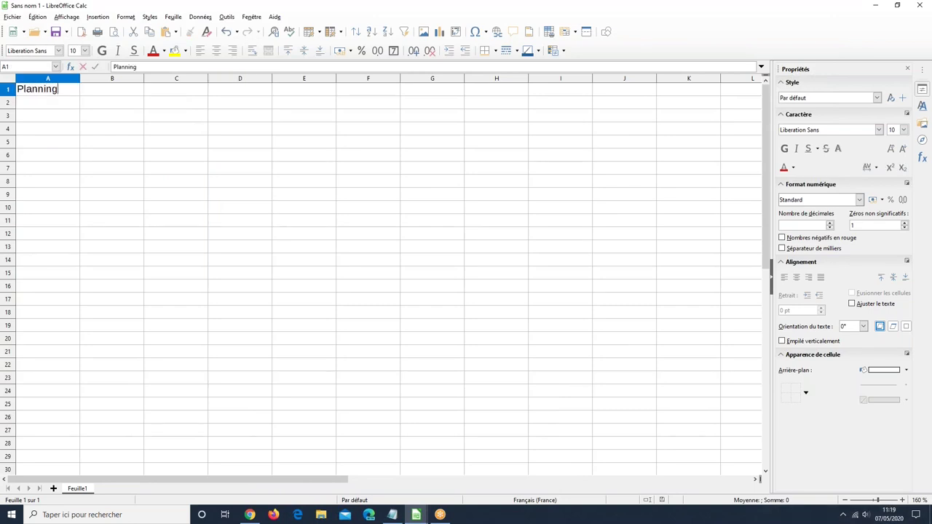
{"action": "type", "text": " d'utilisation"}
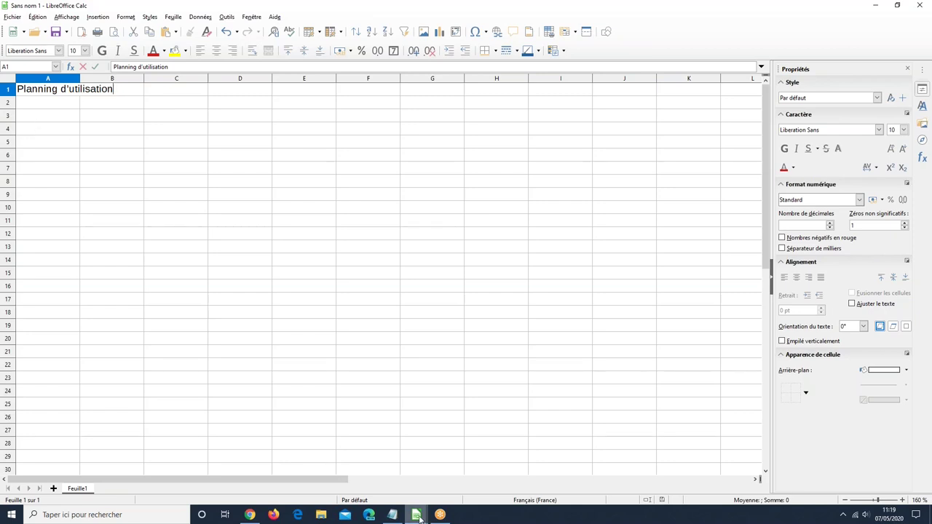
Fill in the header row with "De" in A2, "à" in B2 and "Lundi" in C2.
{"action": "left_click", "coordinate": [33, 106]}
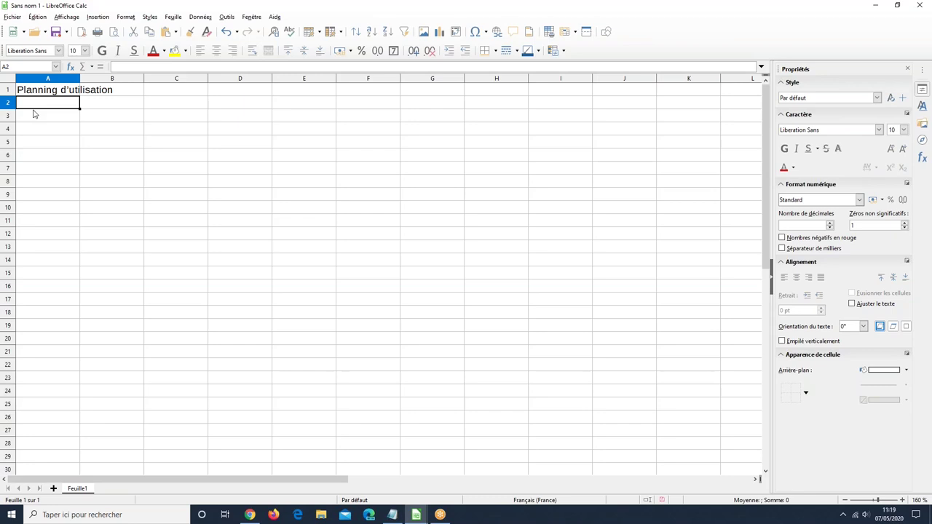
{"action": "type", "text": "De"}
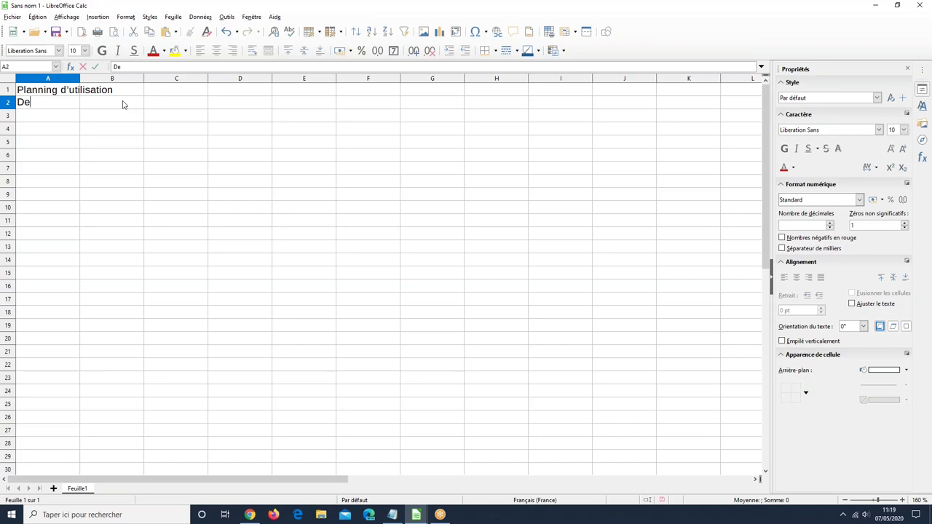
{"action": "left_click", "coordinate": [124, 104]}
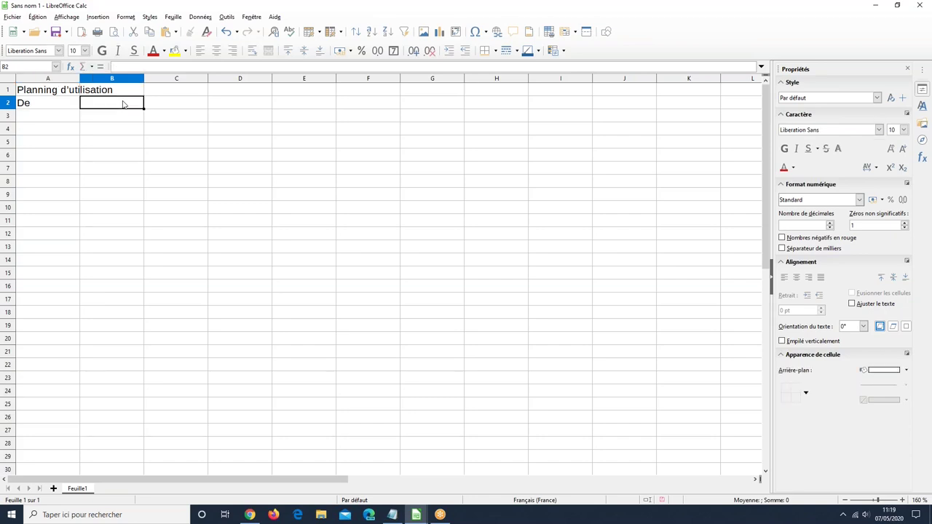
{"action": "left_click", "coordinate": [51, 109]}
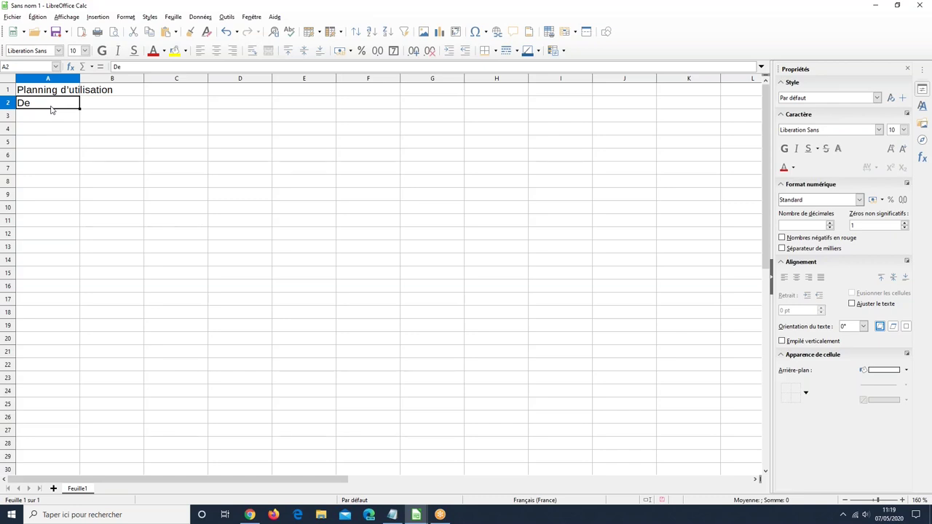
{"action": "key", "text": "Tab"}
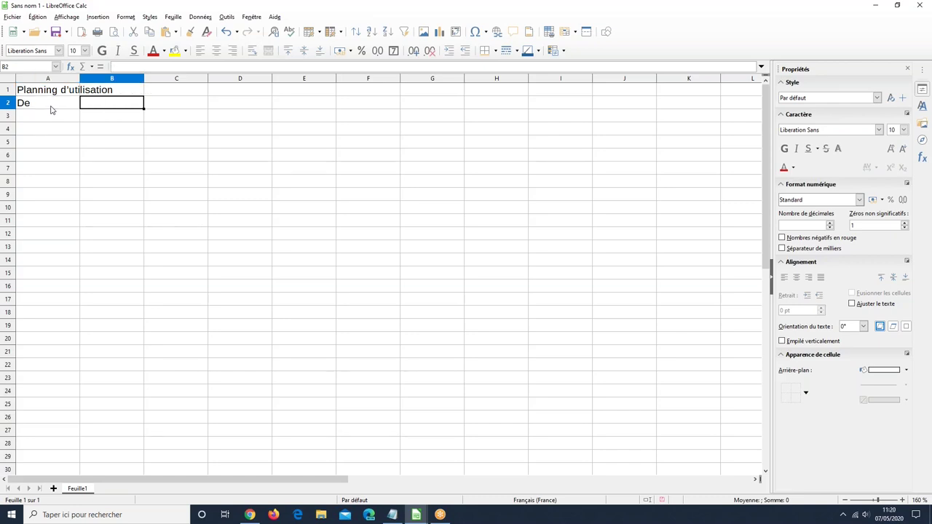
{"action": "type", "text": "à"}
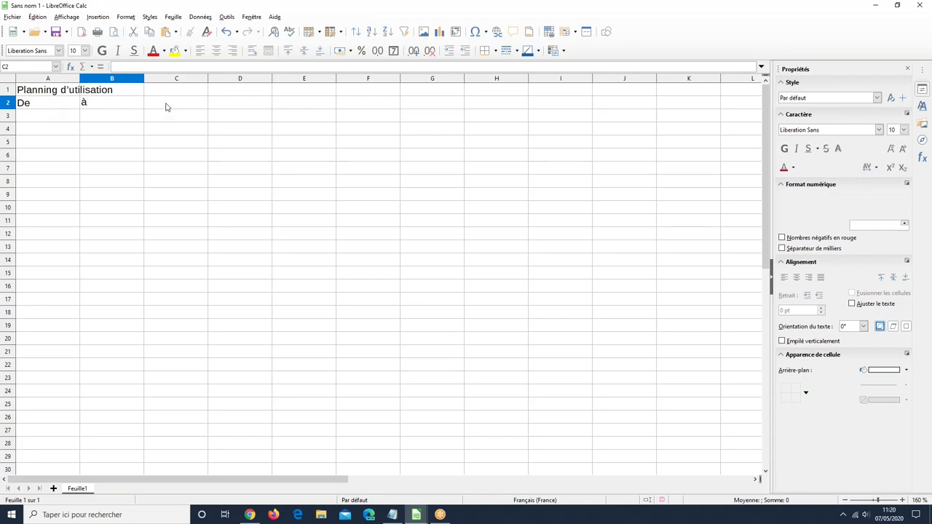
{"action": "left_click", "coordinate": [165, 107]}
{"action": "type", "text": "Luni"}
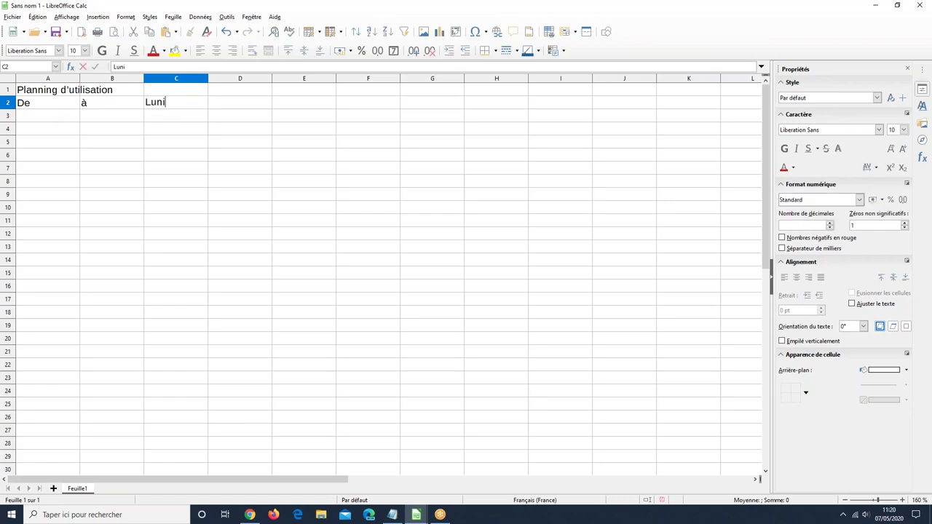
{"action": "key", "text": "BackSpace"}
{"action": "type", "text": "di"}
Enter the first time slot under the headers, with 08:00 in A3 and 09:00 in B3.
{"action": "left_click", "coordinate": [35, 118]}
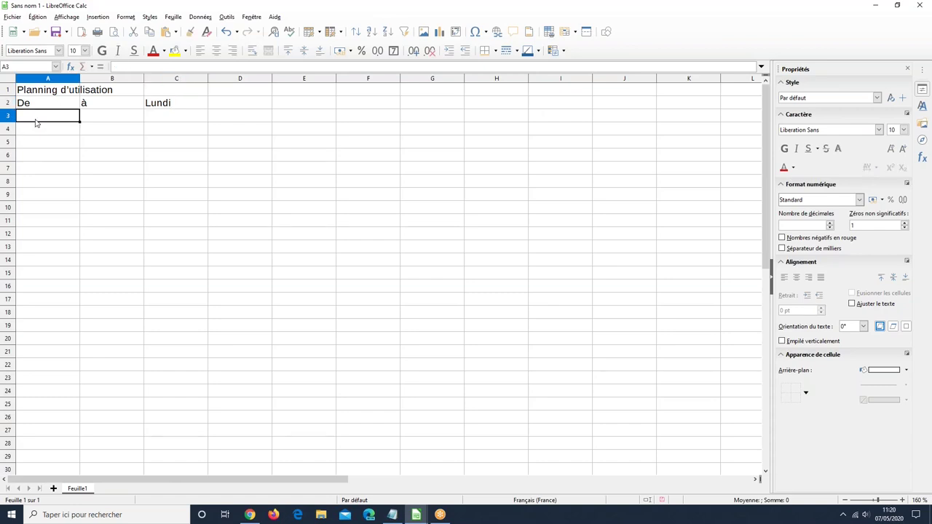
{"action": "type", "text": "08 :"}
{"action": "type", "text": "00"}
{"action": "key", "text": "Tab"}
{"action": "type", "text": "09:00"}
{"action": "key", "text": "Down"}
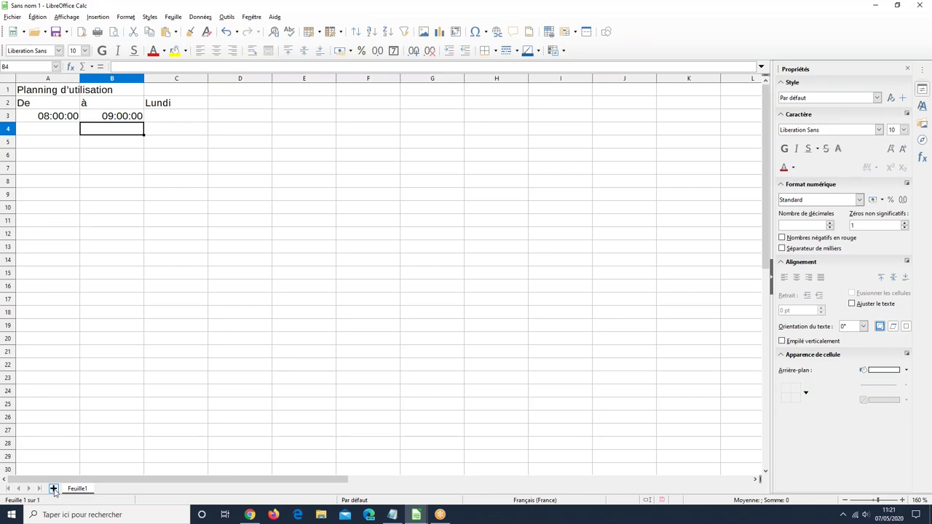
Add a second sheet to the workbook and enter "Lundi" in its cell A1.
{"action": "left_click", "coordinate": [54, 488]}
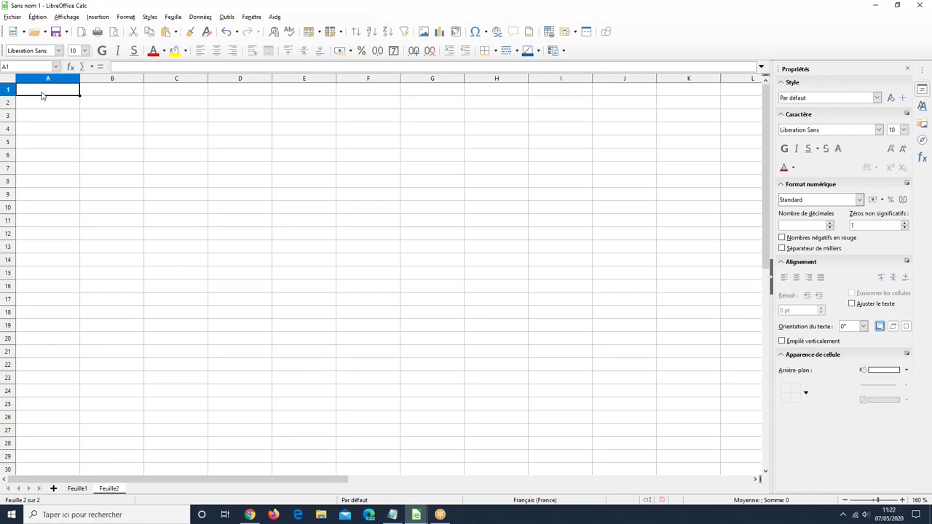
{"action": "type", "text": "Lundi"}
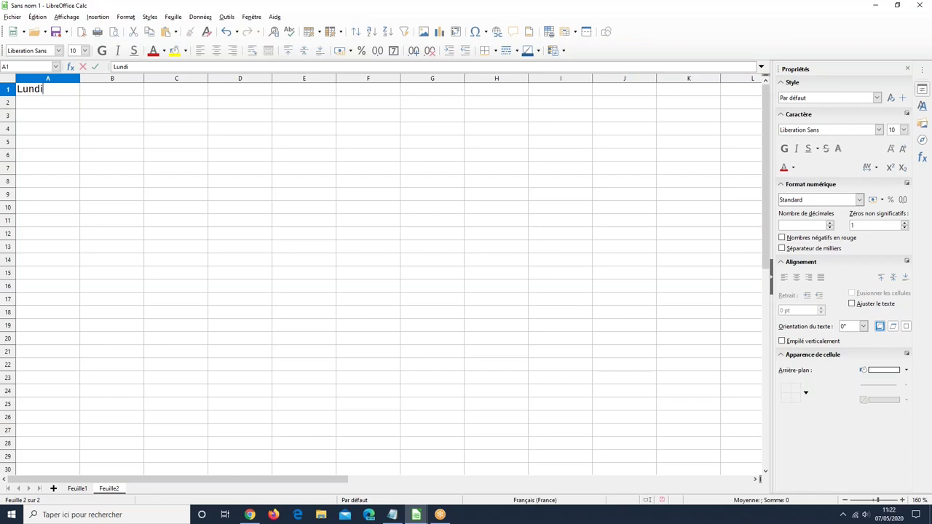
{"action": "left_click", "coordinate": [215, 240]}
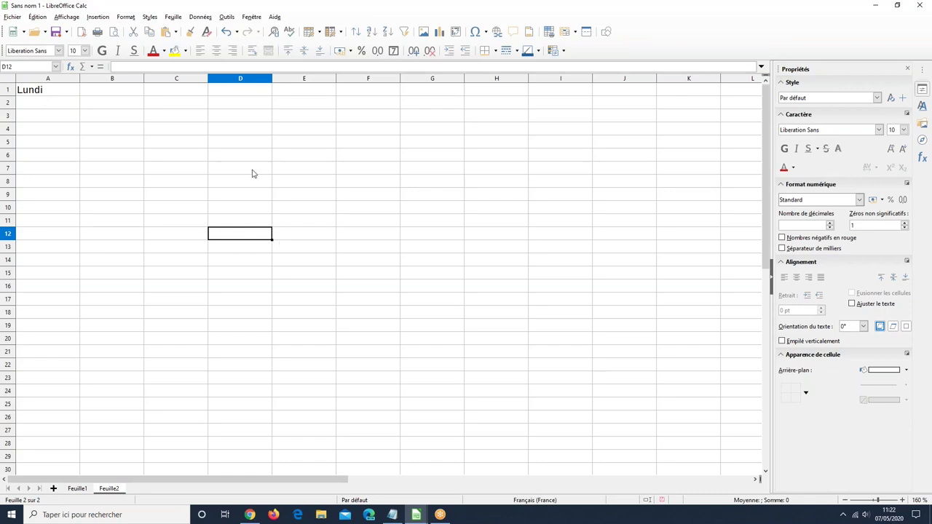
Select the Lundi cell A1 on Feuille2 and enlarge the sheet view to 280 %.
{"action": "left_click", "coordinate": [50, 92]}
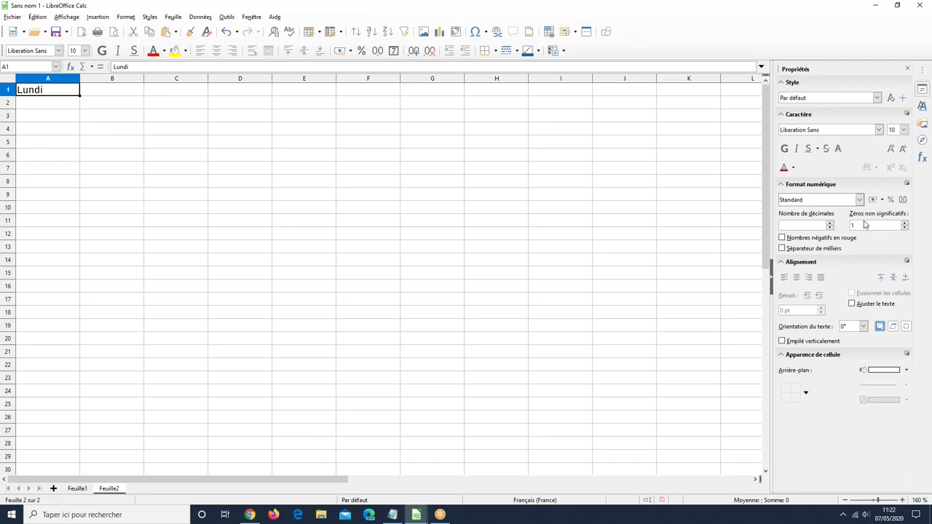
{"action": "left_click", "coordinate": [904, 501]}
{"action": "left_click", "coordinate": [904, 501]}
{"action": "left_click", "coordinate": [905, 502]}
{"action": "left_click", "coordinate": [904, 502]}
{"action": "left_click", "coordinate": [904, 502]}
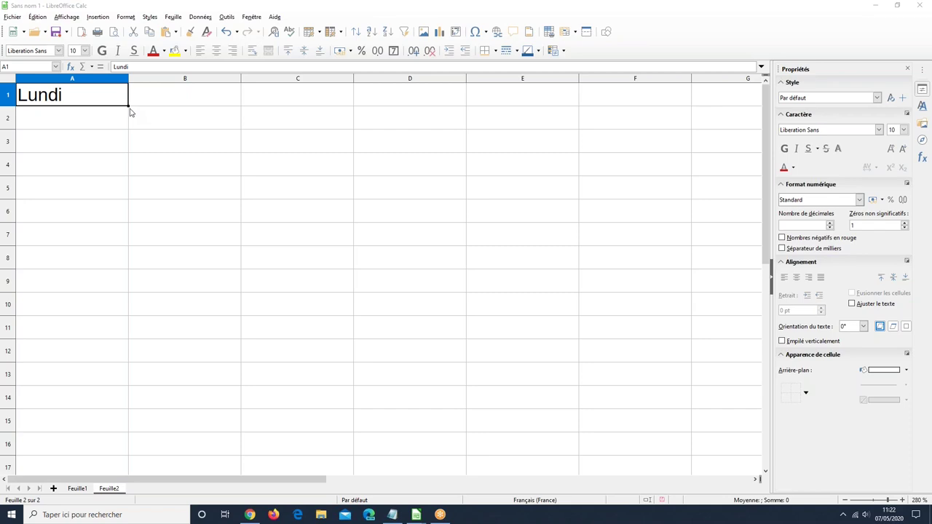
{"action": "left_click", "coordinate": [416, 515]}
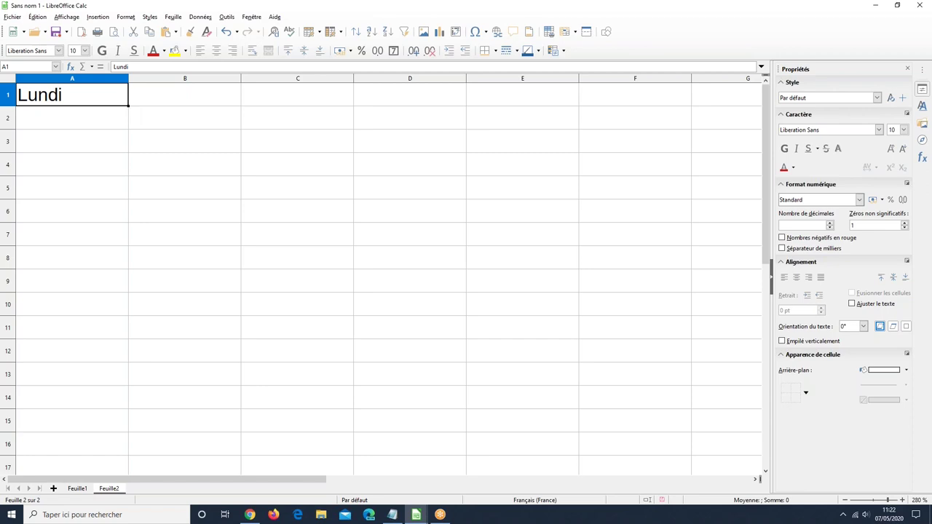
Extend the weekday series from Lundi in A1 down to A11 with autofill.
{"action": "left_click_drag", "start_coordinate": [126, 109], "coordinate": [127, 123]}
{"action": "left_click_drag", "start_coordinate": [127, 122], "coordinate": [114, 335]}
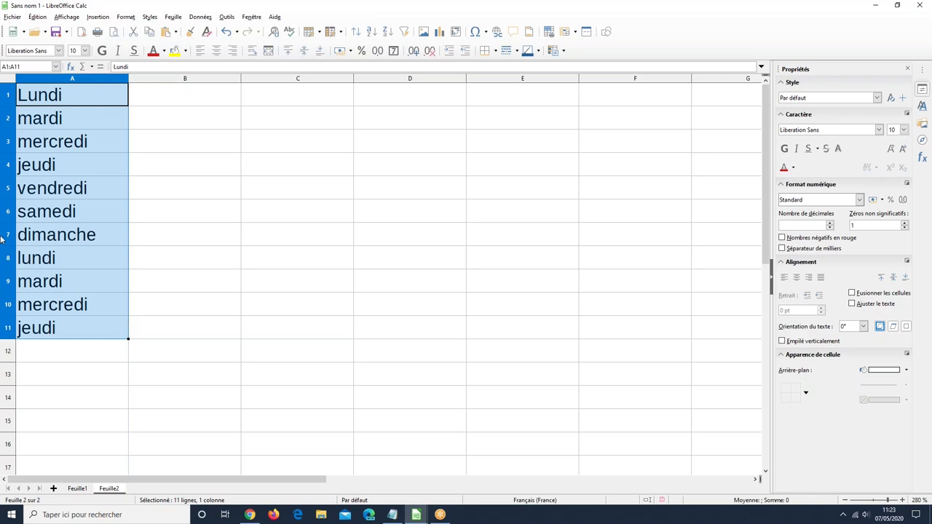
Autofill the weekdays from mercredi in A3 across to F3, and from samedi in D3 upward to D1.
{"action": "left_click", "coordinate": [82, 150]}
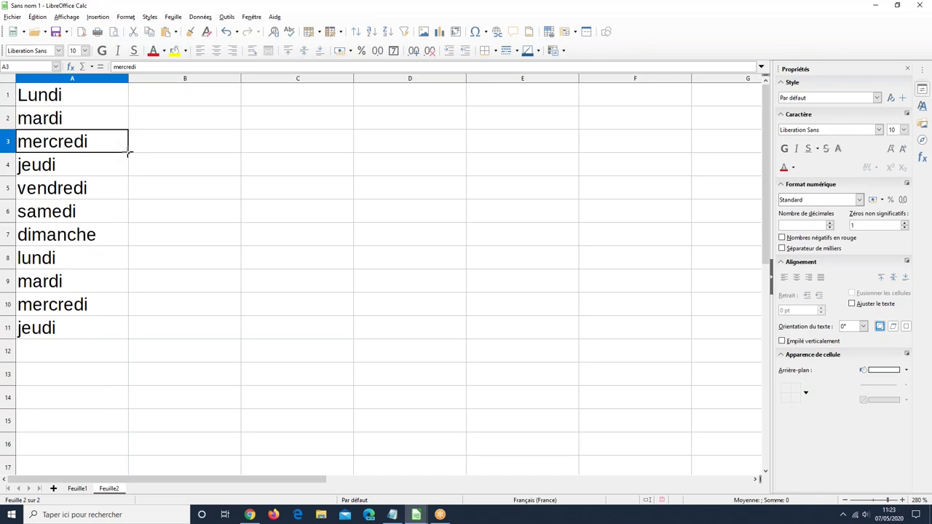
{"action": "left_click_drag", "start_coordinate": [127, 152], "coordinate": [690, 160]}
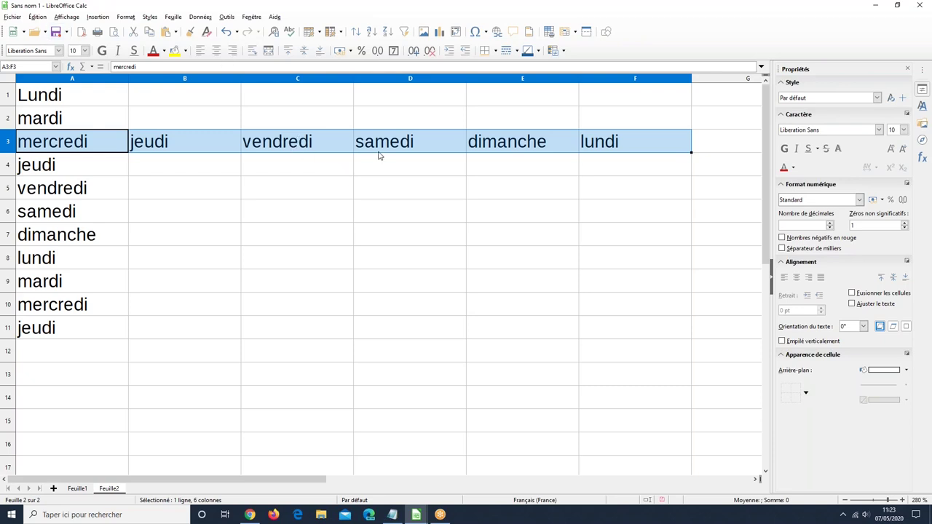
{"action": "left_click", "coordinate": [423, 145]}
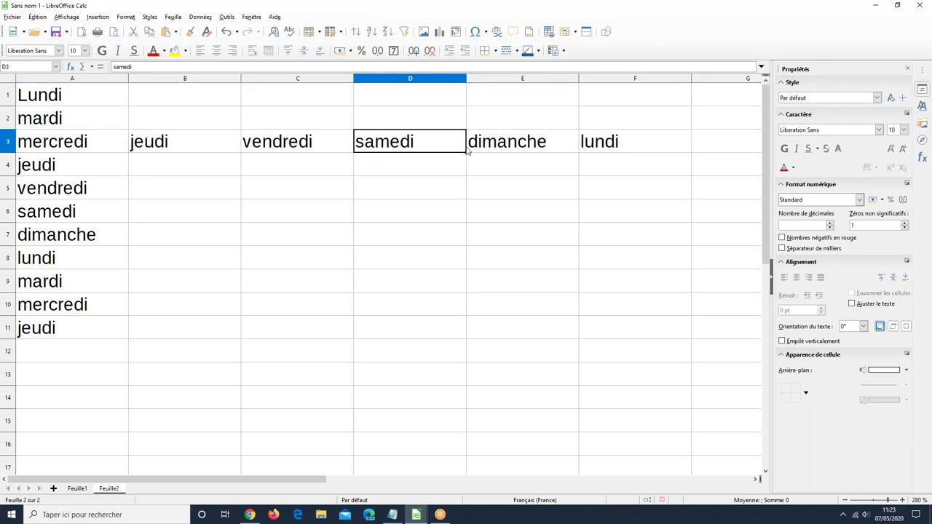
{"action": "left_click_drag", "start_coordinate": [466, 153], "coordinate": [473, 91]}
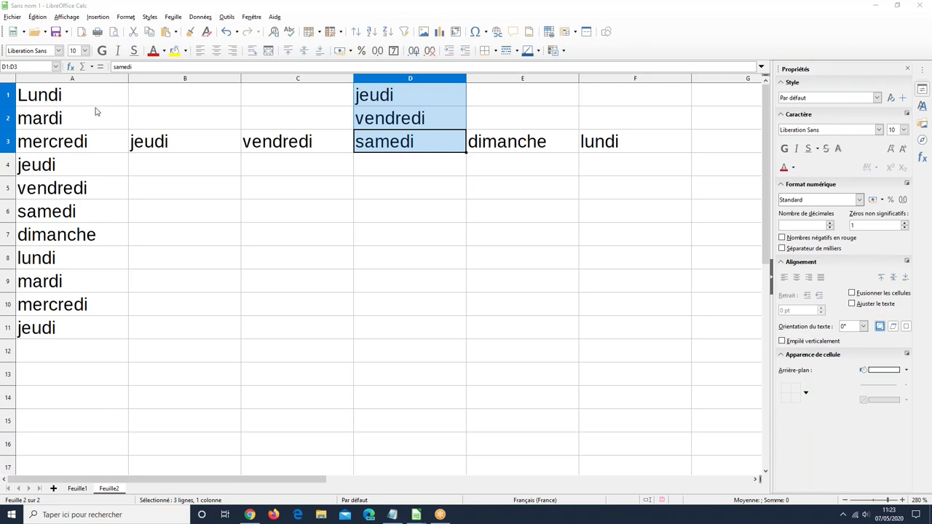
Enter the misspelled word "lundii" in C6 and autofill it across to F6.
{"action": "left_click", "coordinate": [295, 212]}
{"action": "type", "text": "lundii"}
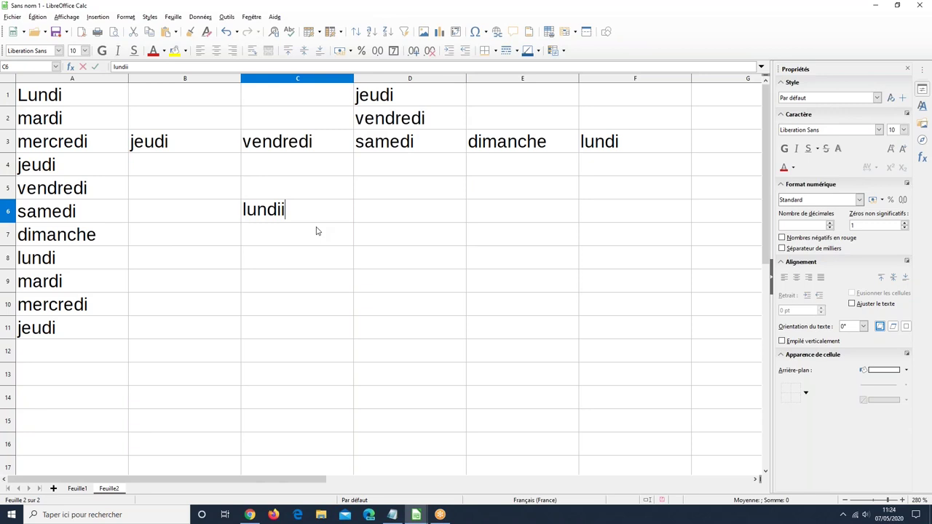
{"action": "left_click", "coordinate": [436, 241]}
{"action": "left_click", "coordinate": [348, 211]}
{"action": "left_click_drag", "start_coordinate": [466, 214], "coordinate": [664, 215]}
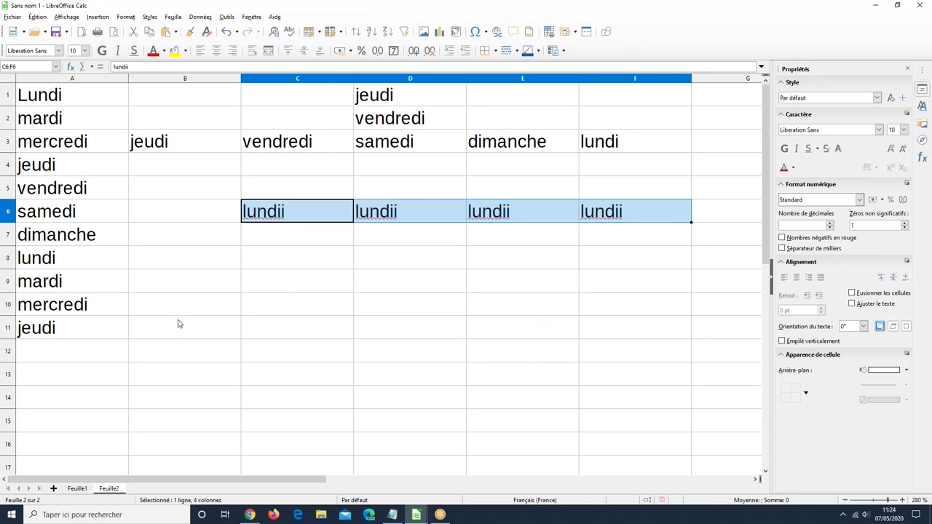
Enter "LUNDI" in capitals in C8 and autofill the weekdays across to F8.
{"action": "scroll", "coordinate": [179, 322], "scroll_direction": "down", "scroll_amount": 3}
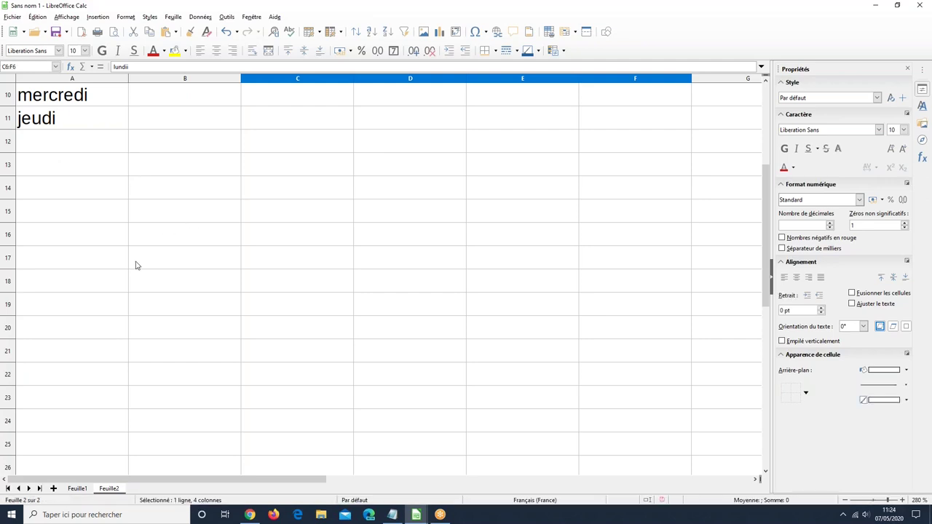
{"action": "scroll", "coordinate": [123, 276], "scroll_direction": "up", "scroll_amount": 3}
{"action": "left_click", "coordinate": [300, 259]}
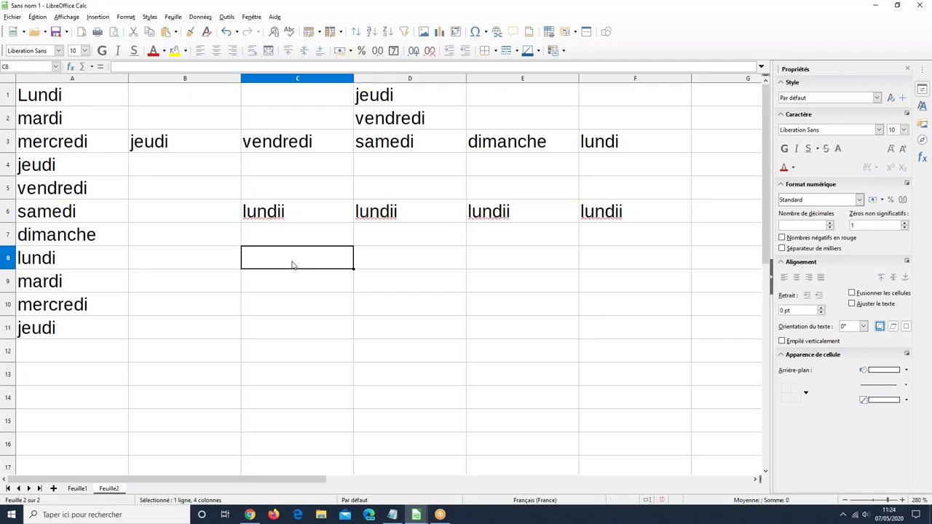
{"action": "type", "text": "LUNDI"}
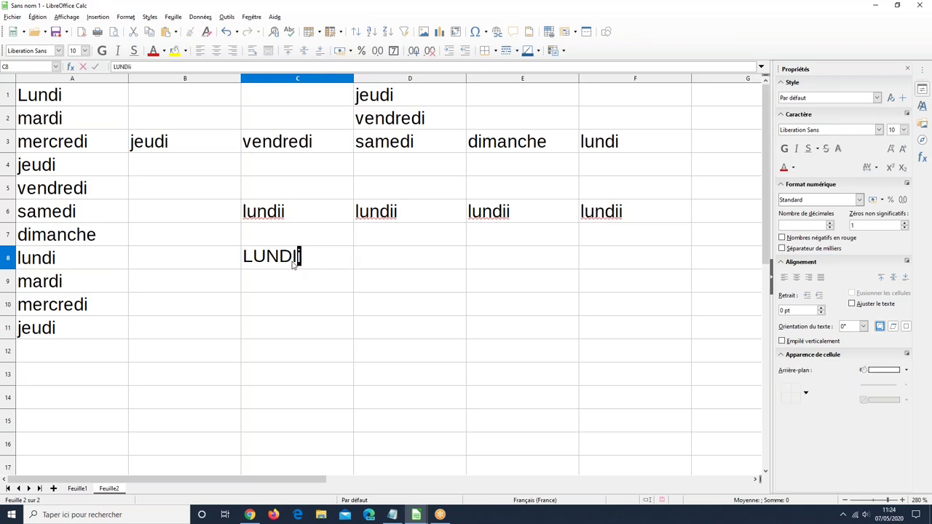
{"action": "key", "text": "Delete"}
{"action": "left_click", "coordinate": [299, 311]}
{"action": "left_click", "coordinate": [320, 259]}
{"action": "left_click_drag", "start_coordinate": [353, 268], "coordinate": [684, 266]}
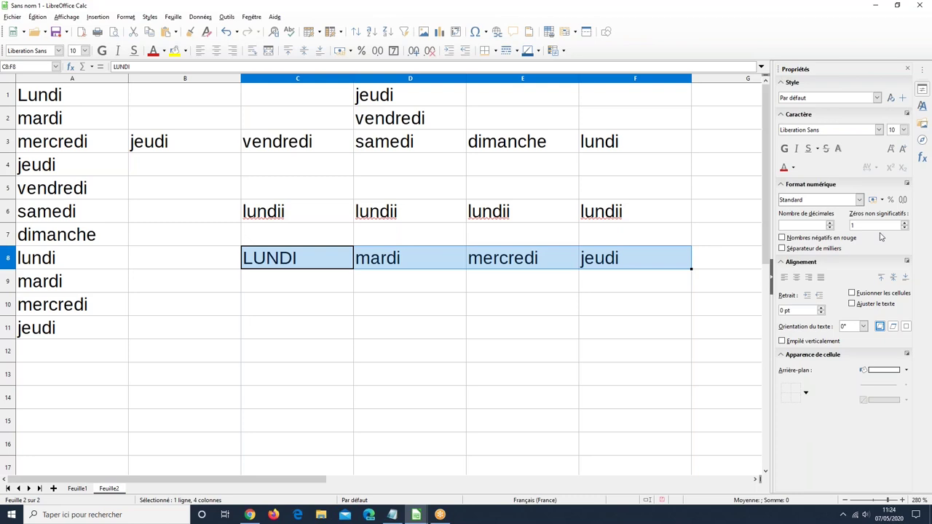
Enter "janvier" in A13 and autofill the months across row 13 to F13.
{"action": "left_click", "coordinate": [71, 361]}
{"action": "scroll", "coordinate": [80, 343], "scroll_direction": "down", "scroll_amount": 3}
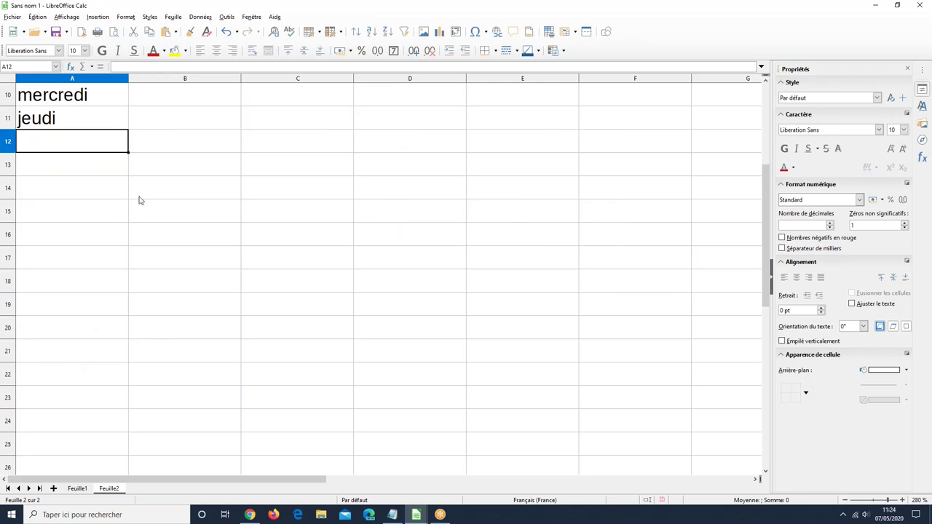
{"action": "left_click", "coordinate": [93, 172]}
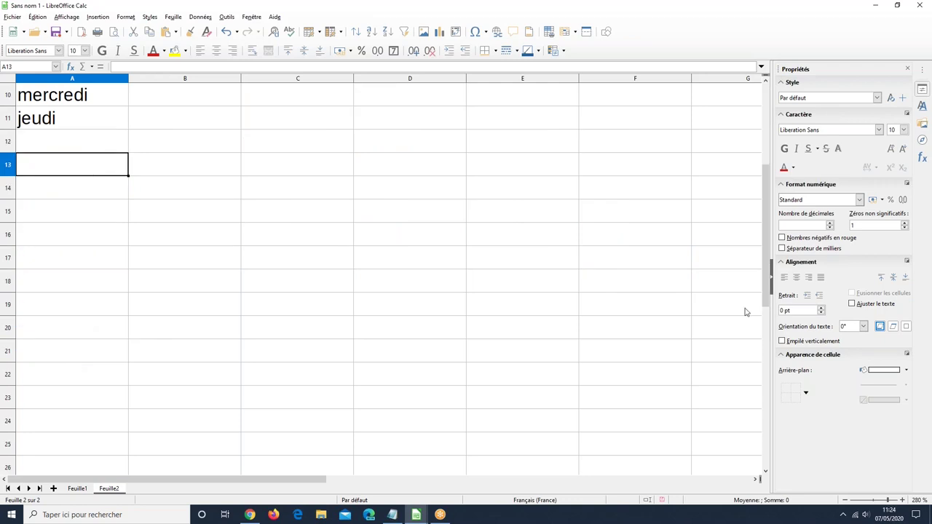
{"action": "type", "text": "j"}
{"action": "key", "text": "BackSpace"}
{"action": "key", "text": "BackSpace"}
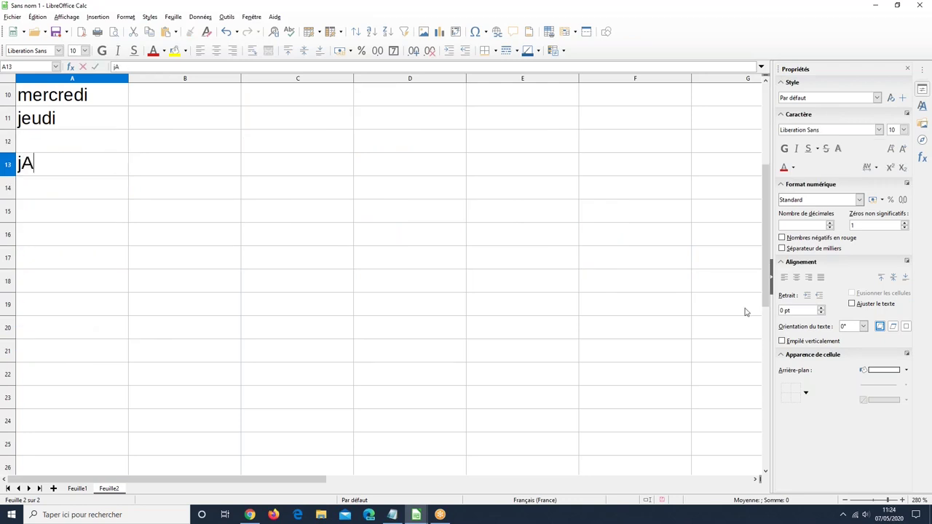
{"action": "type", "text": "janvier"}
{"action": "left_click", "coordinate": [222, 242]}
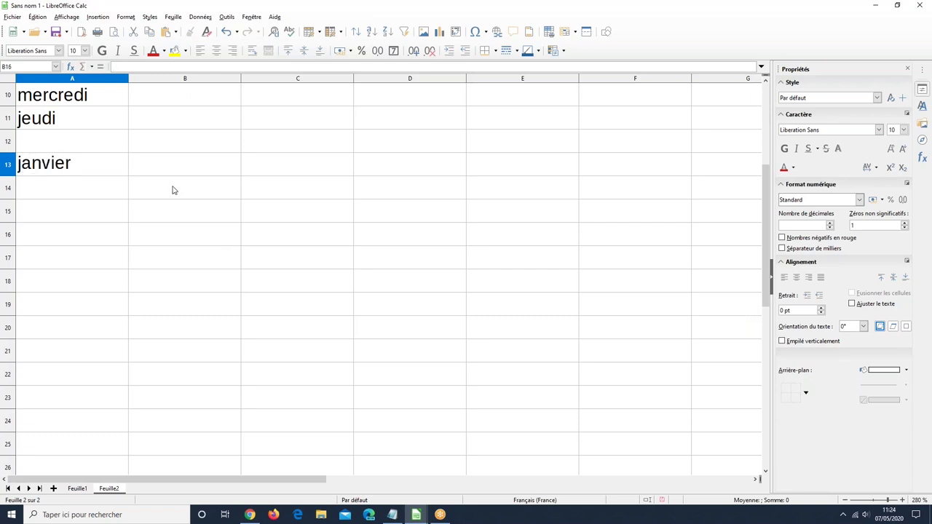
{"action": "left_click", "coordinate": [53, 170]}
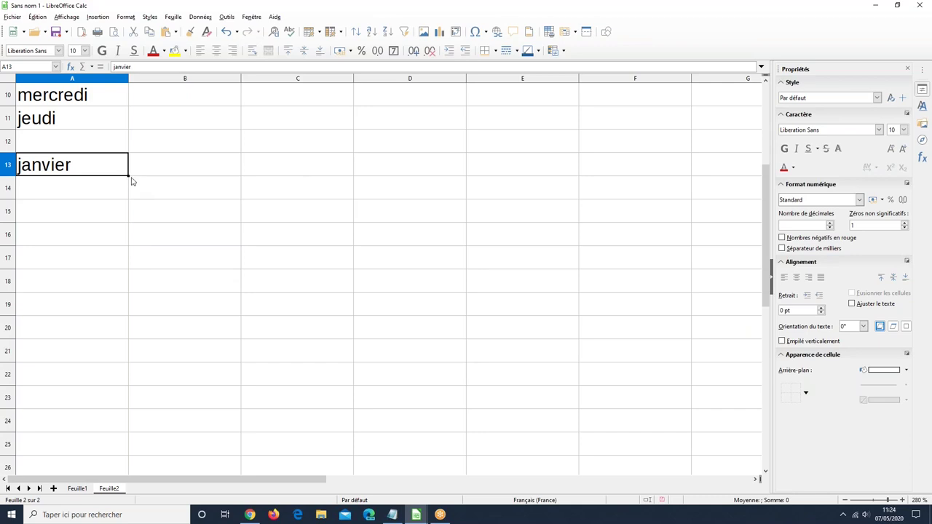
{"action": "left_click_drag", "start_coordinate": [134, 175], "coordinate": [655, 251]}
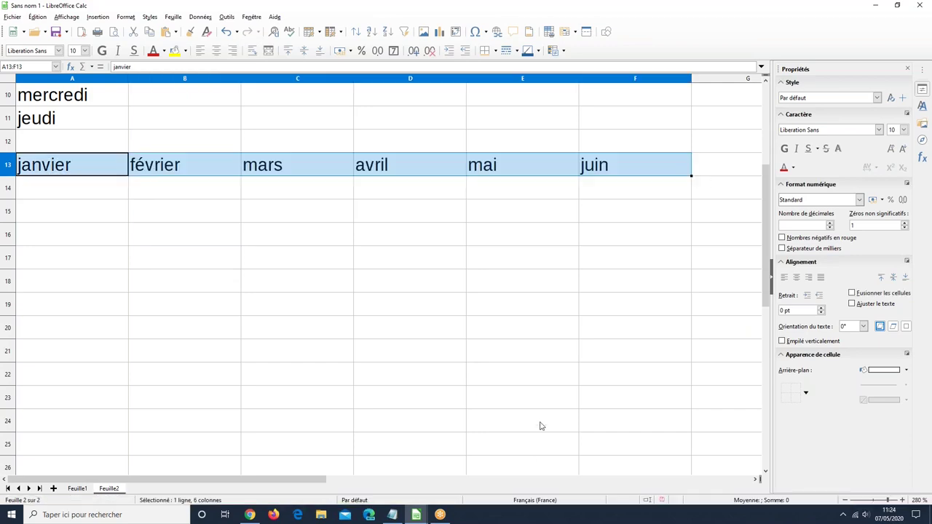
Enter the date 7/5/20 in A15 and autofill the following days down to A22.
{"action": "left_click", "coordinate": [69, 222]}
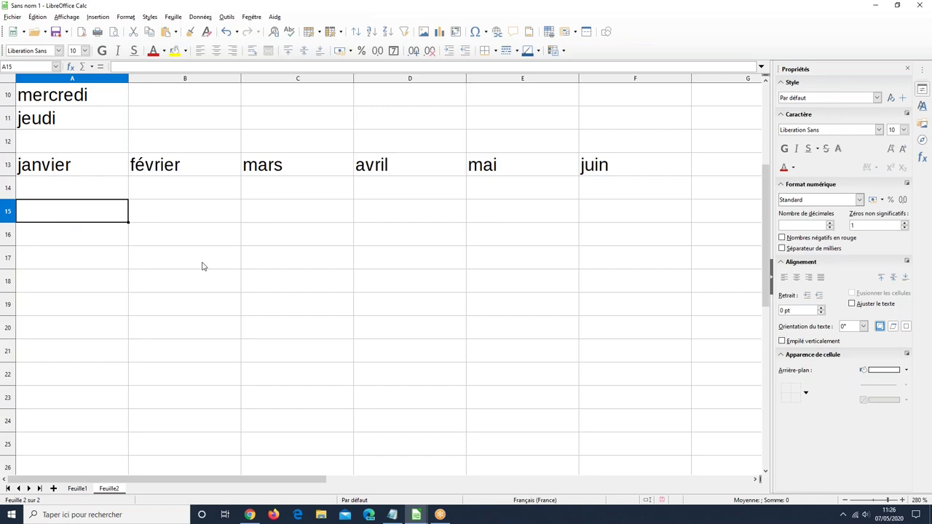
{"action": "key", "text": "Print"}
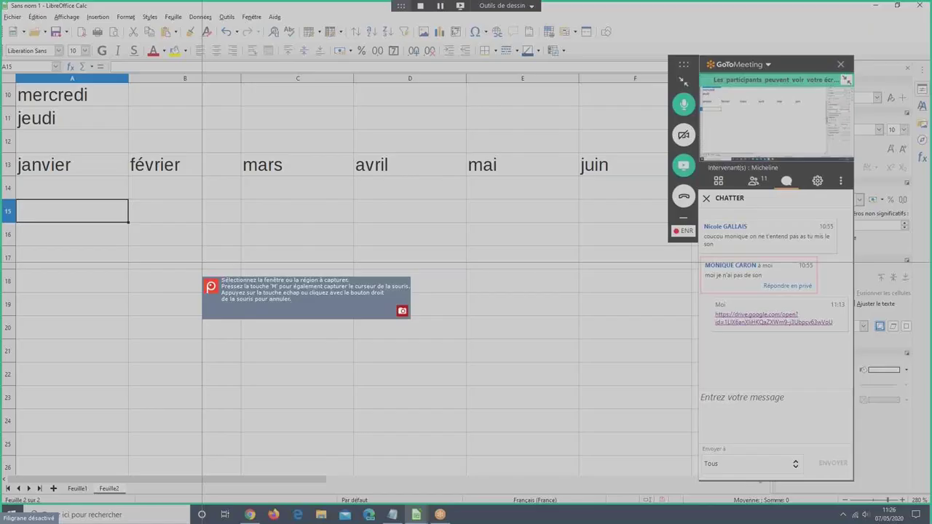
{"action": "left_click", "coordinate": [91, 217]}
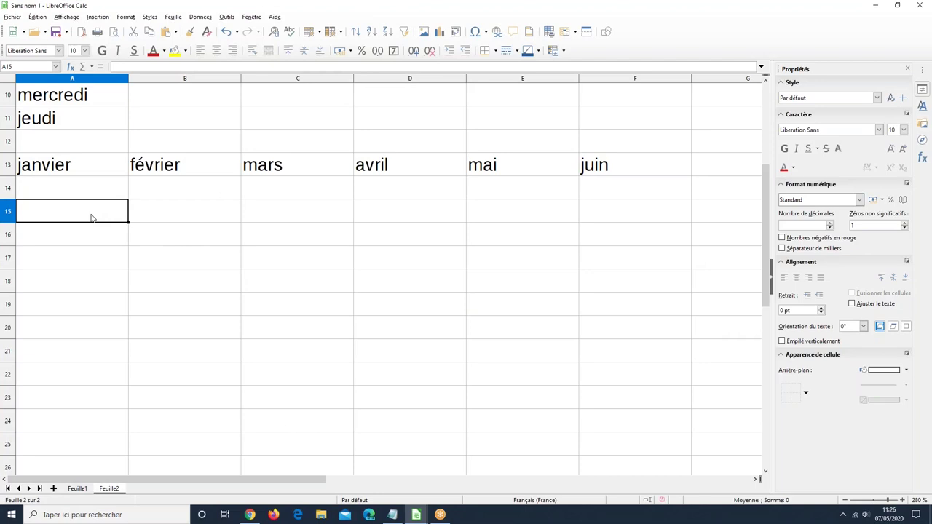
{"action": "type", "text": "7/5/20"}
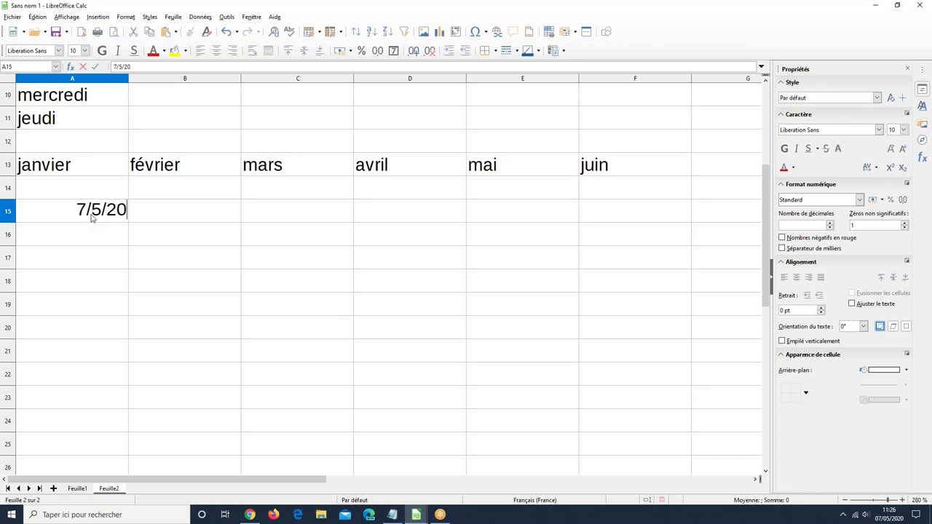
{"action": "left_click_drag", "start_coordinate": [119, 266], "coordinate": [119, 281]}
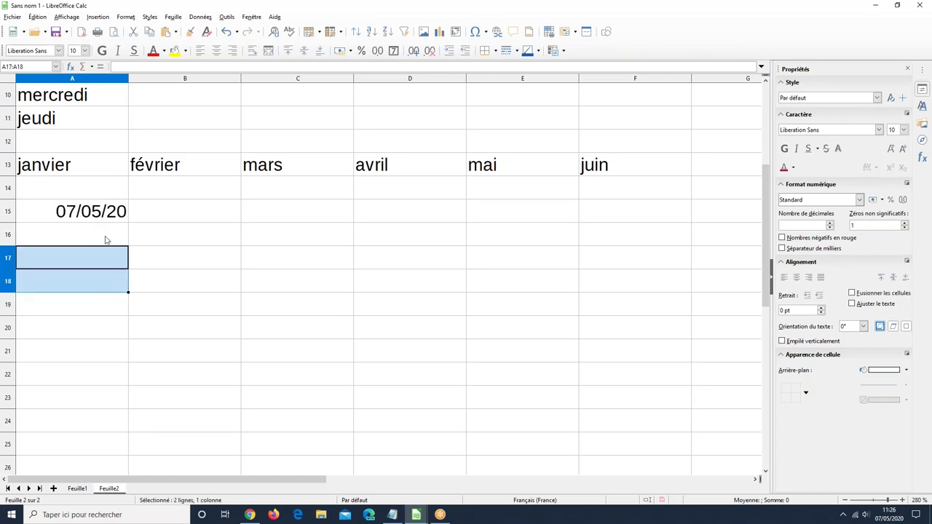
{"action": "left_click_drag", "start_coordinate": [130, 224], "coordinate": [116, 387]}
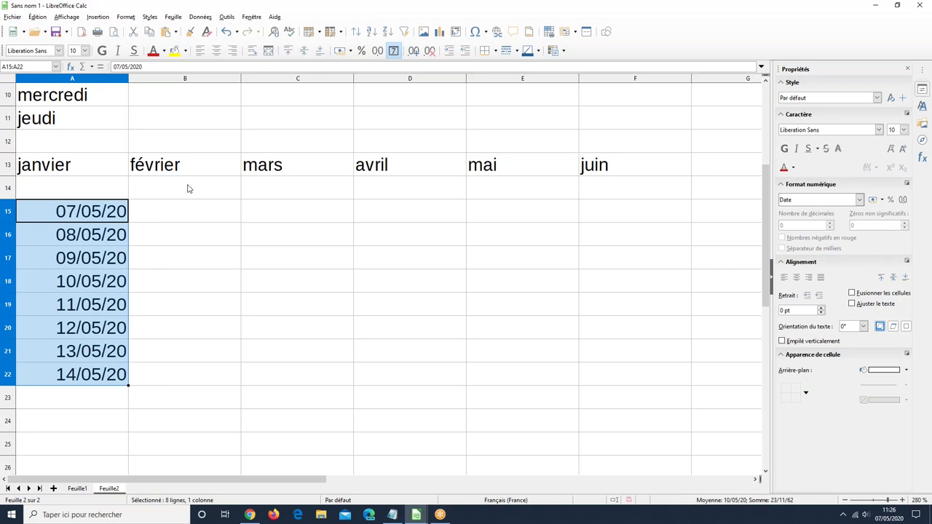
Enter the time 08:00 in C15 and copy it down to C21 with the fill handle.
{"action": "left_click", "coordinate": [266, 217]}
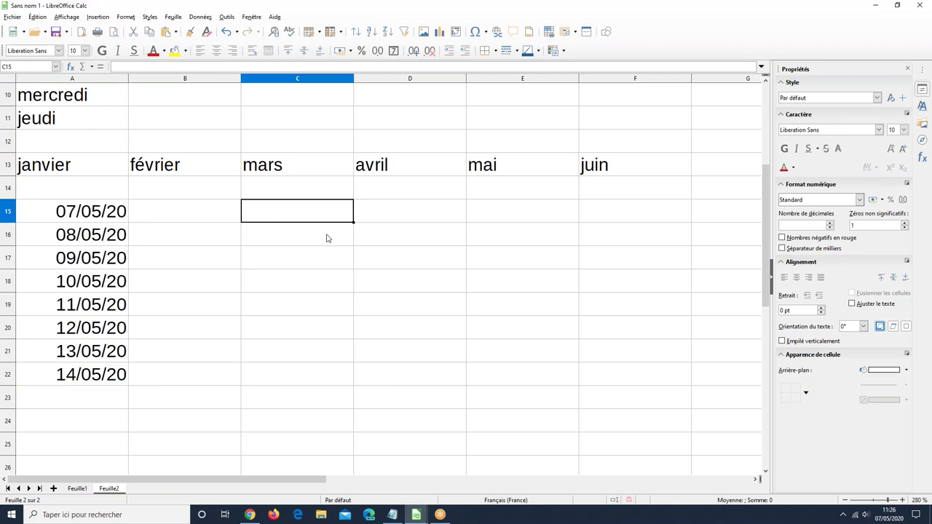
{"action": "type", "text": "08"}
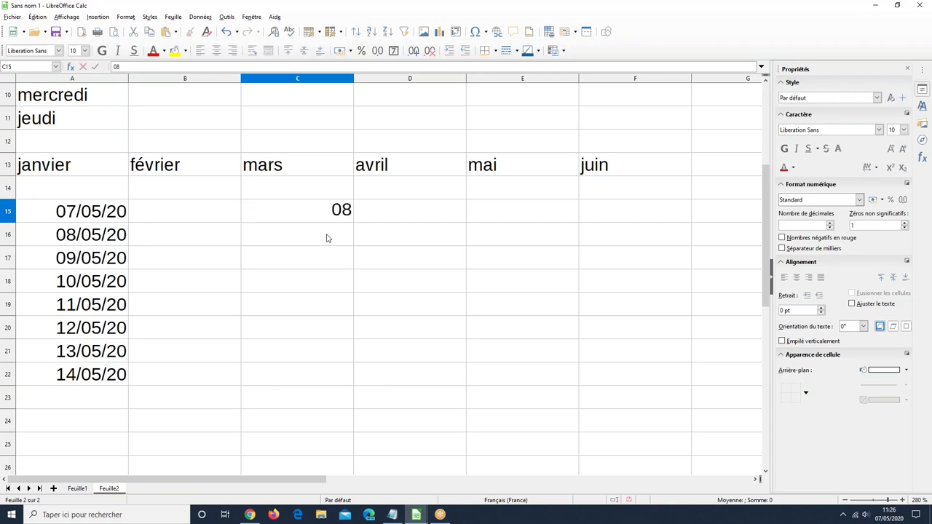
{"action": "type", "text": ":00"}
{"action": "left_click", "coordinate": [410, 257]}
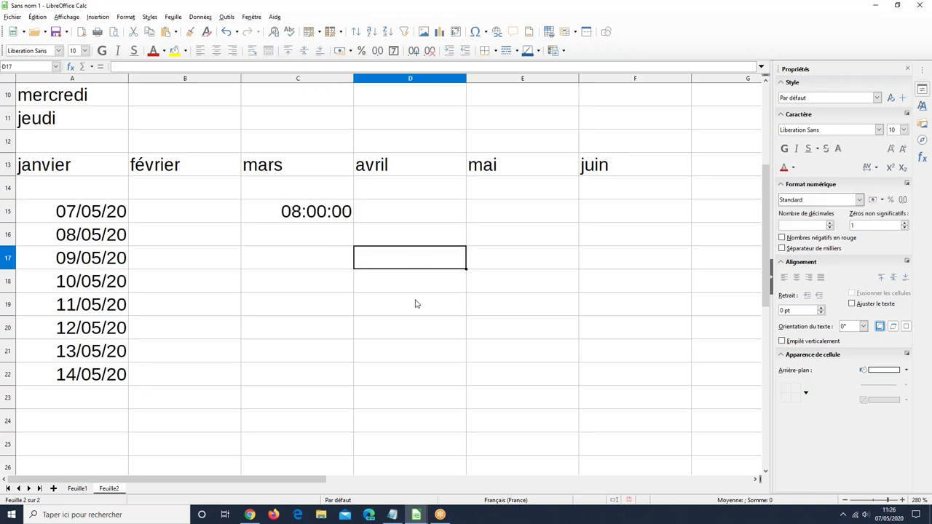
{"action": "left_click", "coordinate": [336, 211]}
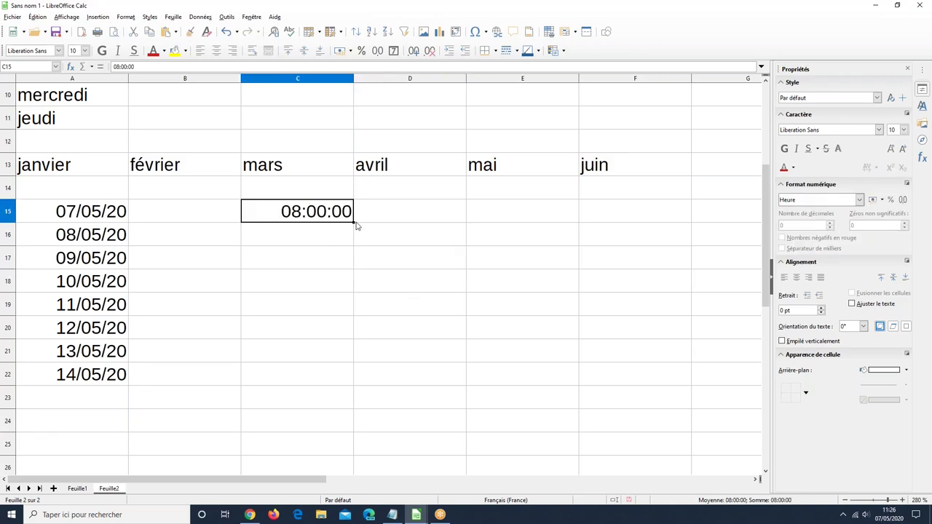
{"action": "left_click_drag", "start_coordinate": [353, 223], "coordinate": [354, 362]}
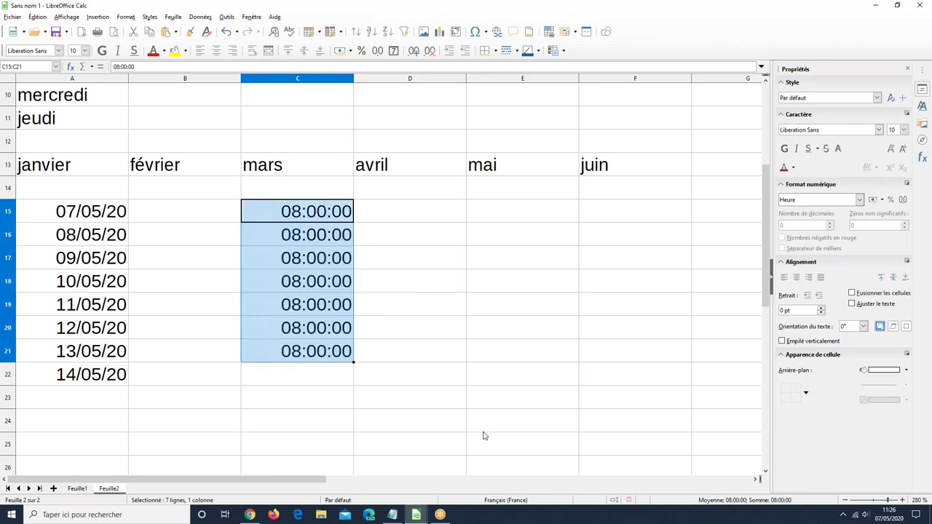
Enter two consecutive start times in column D, with 08:00 in D15 and 09:00 in D16.
{"action": "left_click", "coordinate": [418, 214]}
{"action": "type", "text": "08 :00"}
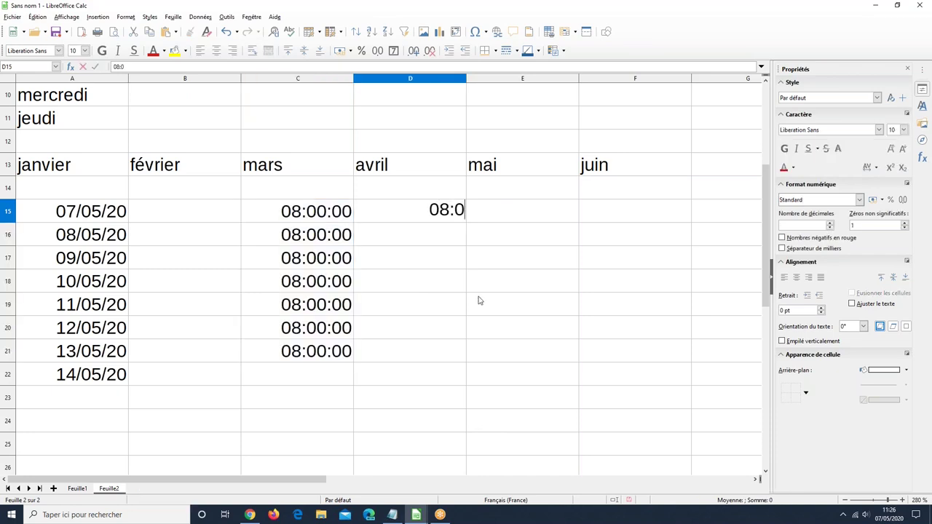
{"action": "left_click", "coordinate": [507, 300]}
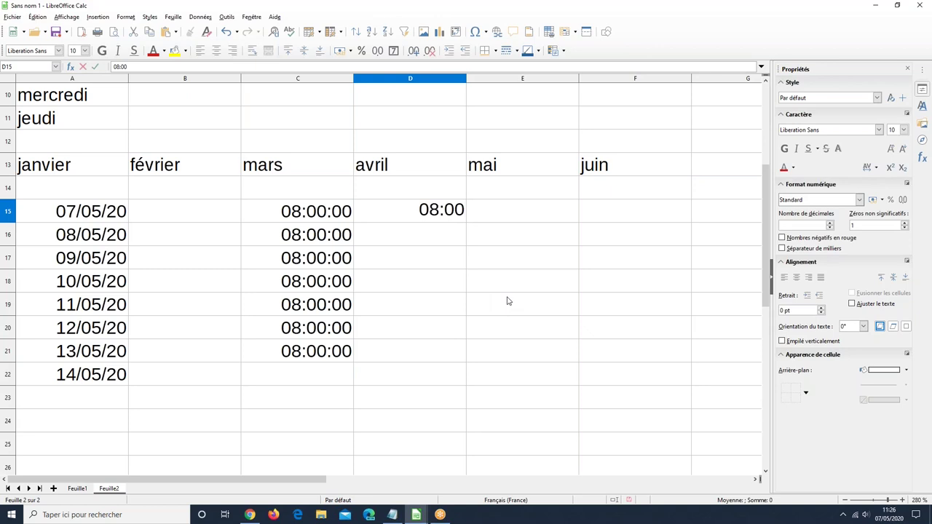
{"action": "left_click", "coordinate": [457, 216]}
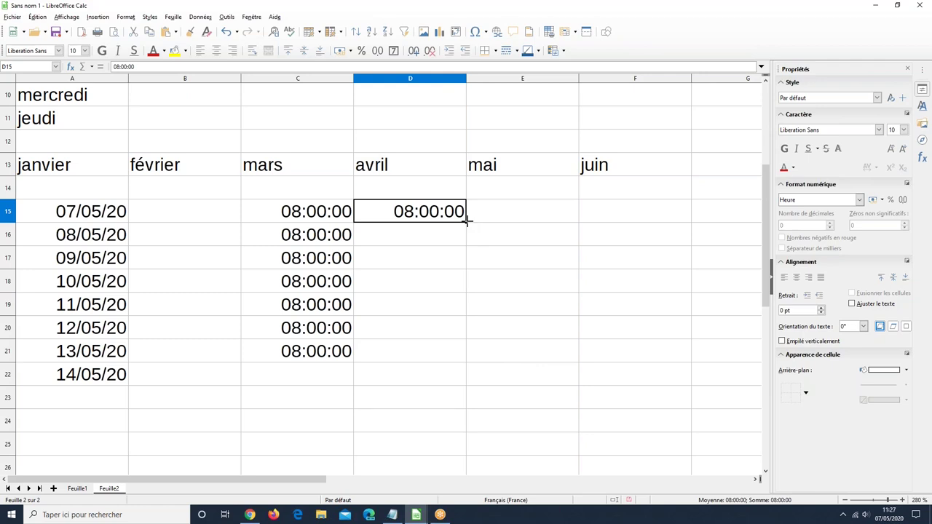
{"action": "mouse_move", "coordinate": [466, 237]}
{"action": "left_mouse_down"}
{"action": "mouse_move", "coordinate": [442, 361]}
{"action": "mouse_move", "coordinate": [452, 219]}
{"action": "mouse_move", "coordinate": [457, 224]}
{"action": "left_mouse_up"}
{"action": "left_click", "coordinate": [422, 242]}
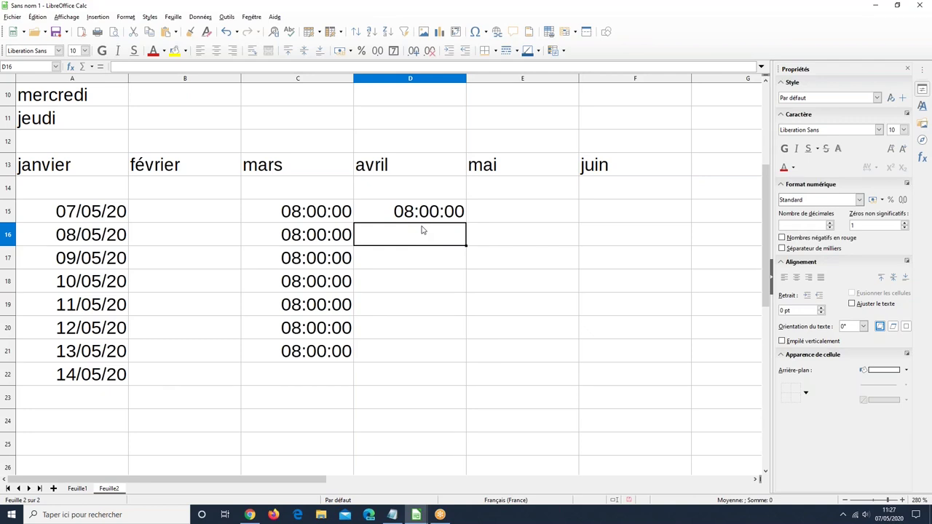
{"action": "type", "text": "09:00"}
{"action": "key", "text": "Return"}
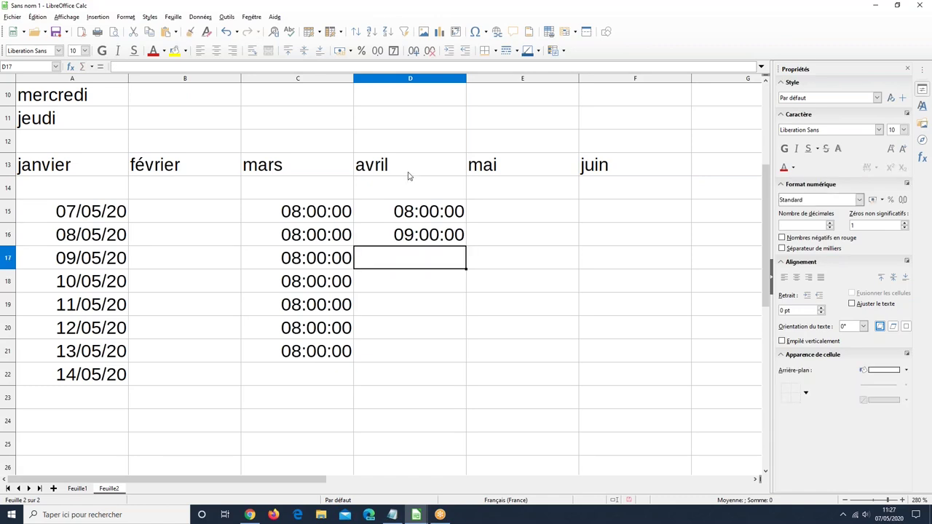
Autofill the hourly times from D15:D16 down to D21.
{"action": "left_click", "coordinate": [416, 216]}
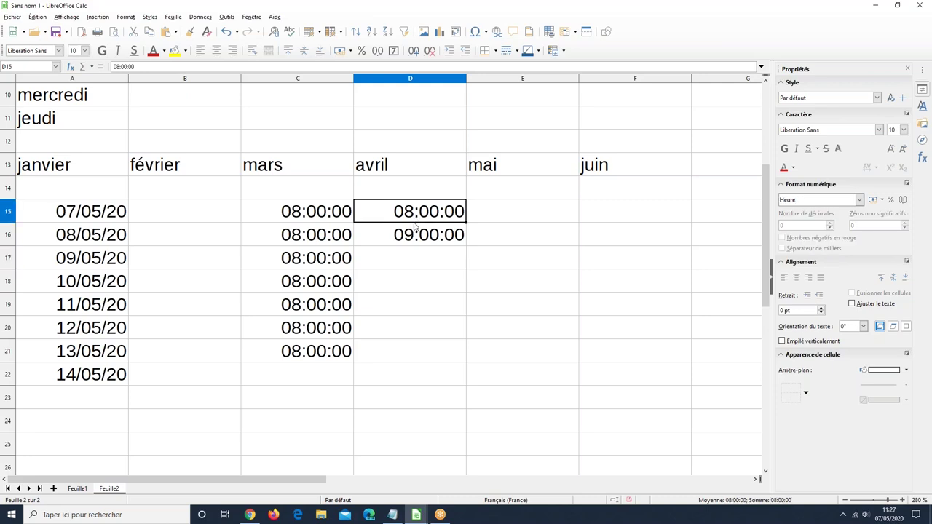
{"action": "left_click_drag", "start_coordinate": [416, 222], "coordinate": [415, 239]}
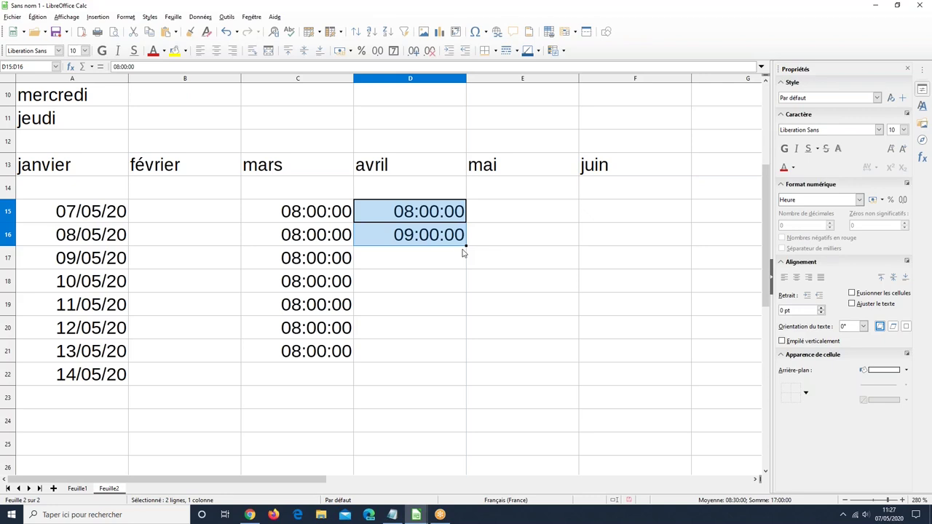
{"action": "left_click_drag", "start_coordinate": [467, 245], "coordinate": [450, 360]}
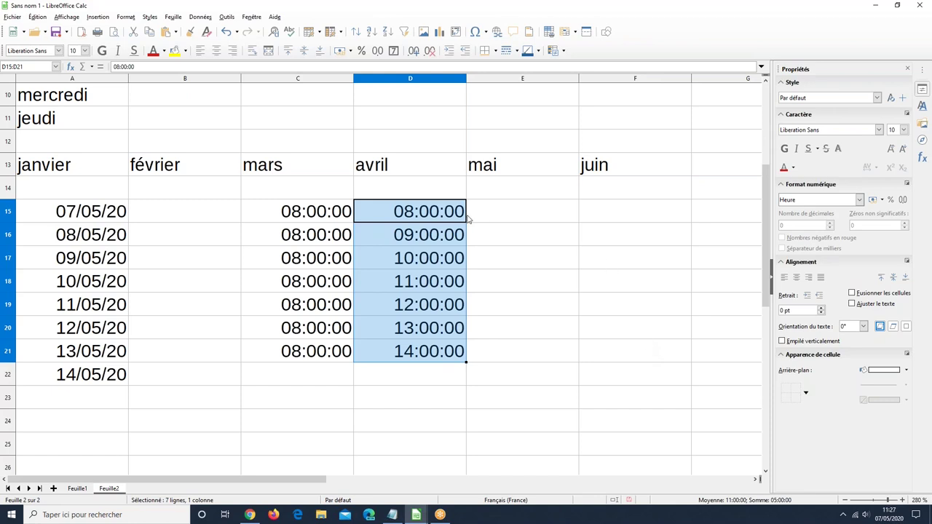
Enter 08:00 in E15 and 08:30 in E16, and autofill the half-hour times down to E21.
{"action": "left_click", "coordinate": [511, 217]}
{"action": "type", "text": "0"}
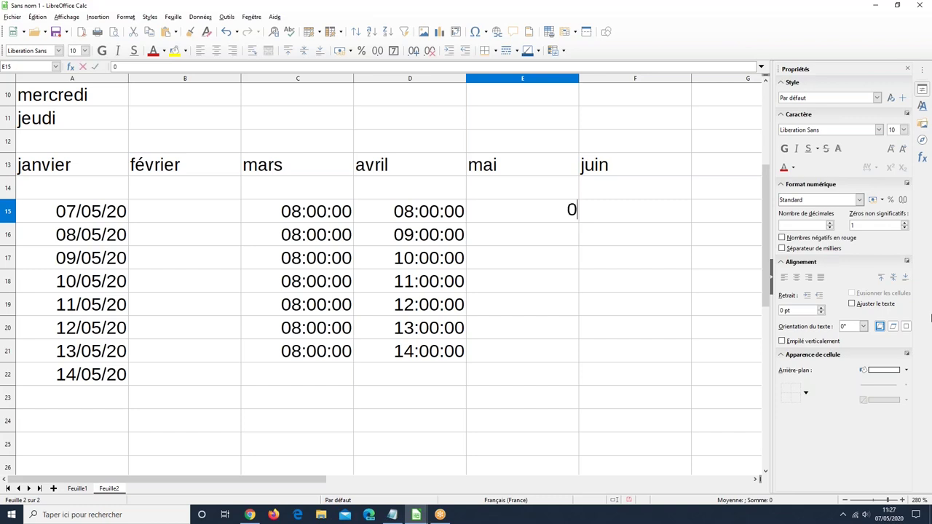
{"action": "type", "text": "8:00"}
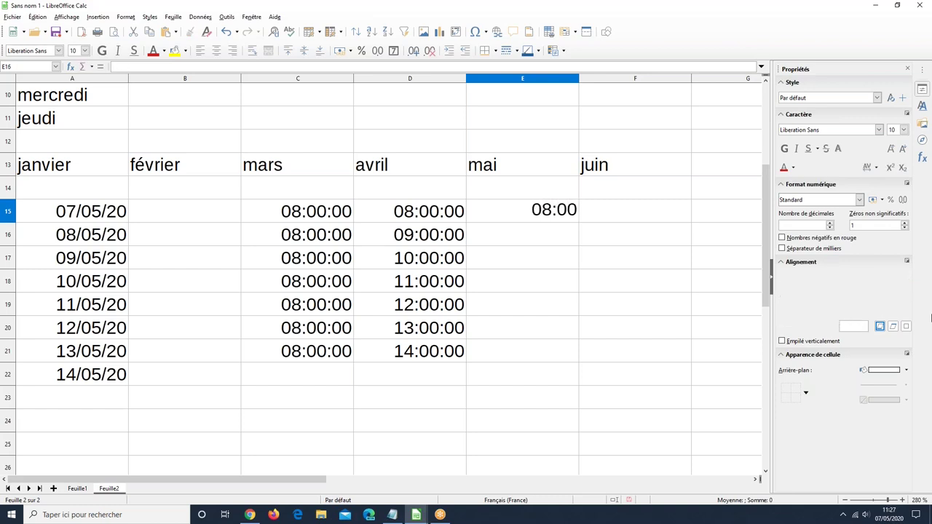
{"action": "key", "text": "Return"}
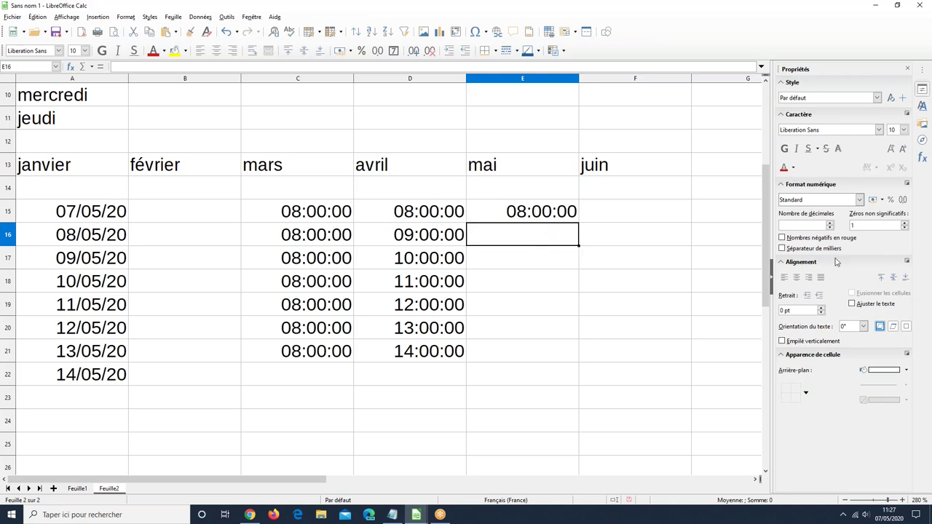
{"action": "type", "text": "08:30"}
{"action": "key", "text": "Return"}
{"action": "mouse_move", "coordinate": [555, 209]}
{"action": "left_mouse_down"}
{"action": "mouse_move", "coordinate": [556, 237]}
{"action": "mouse_move", "coordinate": [558, 188]}
{"action": "mouse_move", "coordinate": [555, 236]}
{"action": "mouse_move", "coordinate": [554, 215]}
{"action": "left_mouse_up"}
{"action": "left_click", "coordinate": [582, 251]}
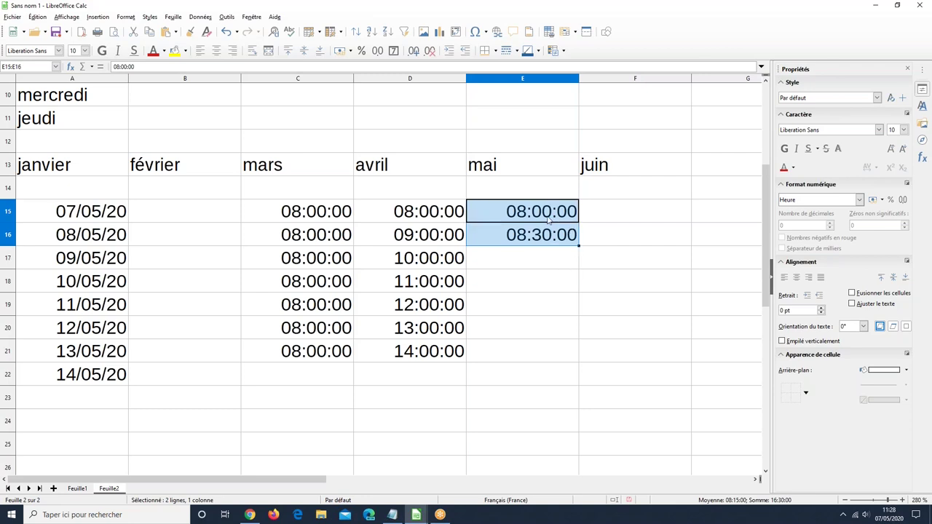
{"action": "left_click_drag", "start_coordinate": [579, 246], "coordinate": [569, 359]}
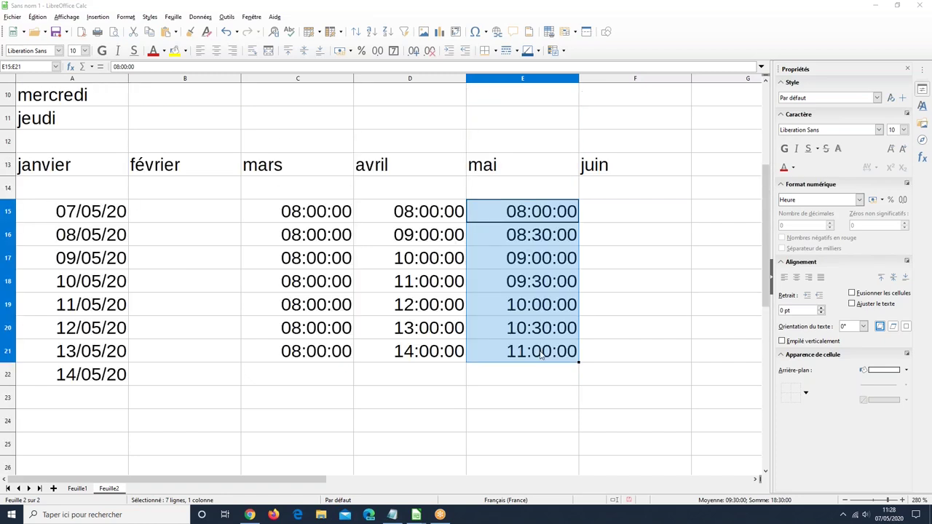
Enter 08:30 in F15 and autofill the half-hour series from E15:F15 across row 15 to I15.
{"action": "left_click", "coordinate": [577, 238]}
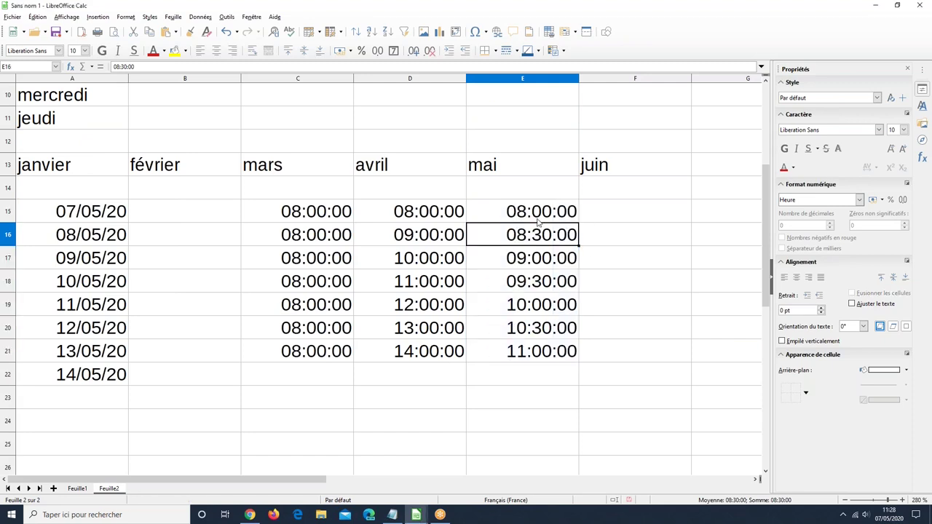
{"action": "left_click", "coordinate": [542, 211]}
{"action": "left_click", "coordinate": [610, 212]}
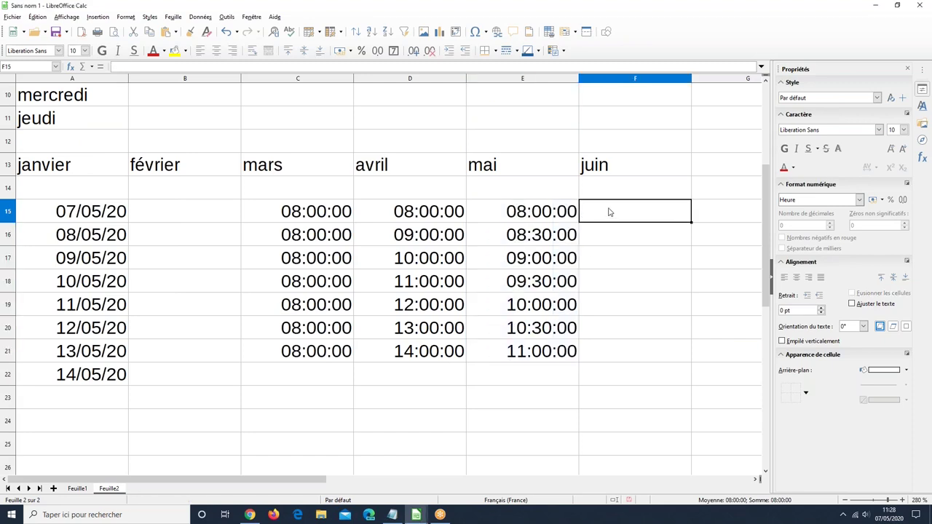
{"action": "type", "text": "08:30"}
{"action": "left_click_drag", "start_coordinate": [531, 214], "coordinate": [692, 218]}
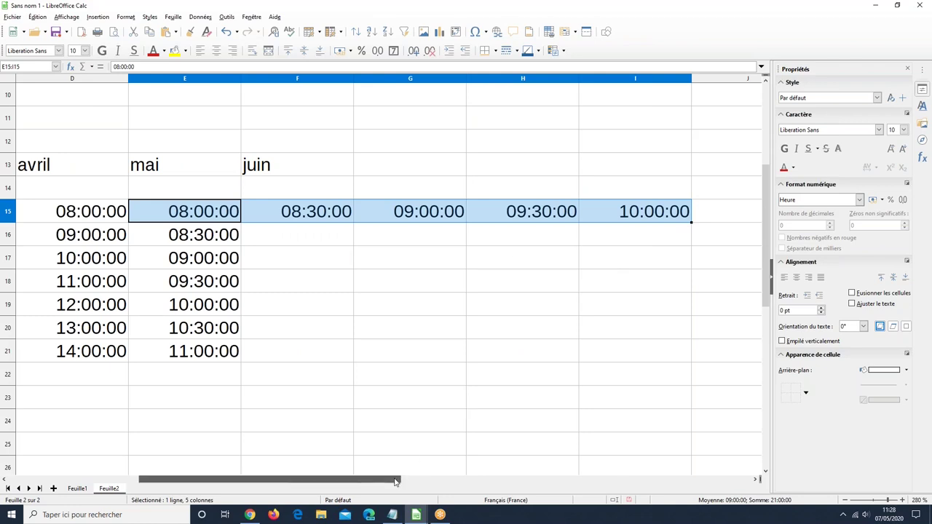
{"action": "left_click_drag", "start_coordinate": [363, 482], "coordinate": [233, 482]}
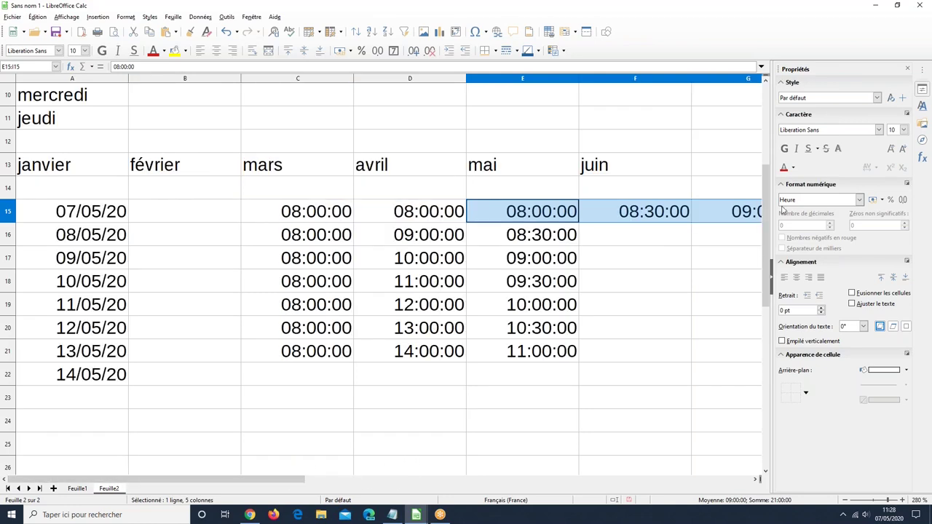
Enter 07/05/20 in A25 and 14/05/20 in A26, and autofill the weekly dates down to A35.
{"action": "left_click_drag", "start_coordinate": [766, 210], "coordinate": [760, 235]}
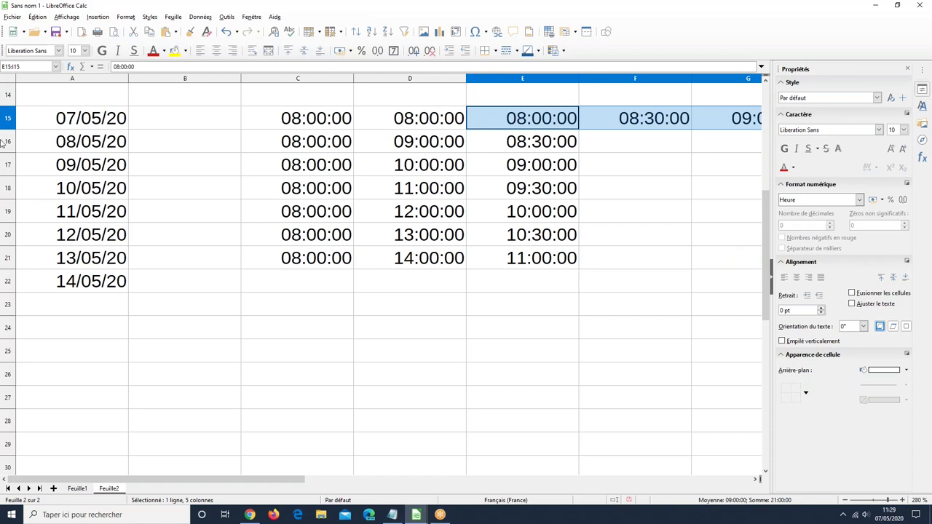
{"action": "left_click", "coordinate": [75, 357]}
{"action": "type", "text": "07/"}
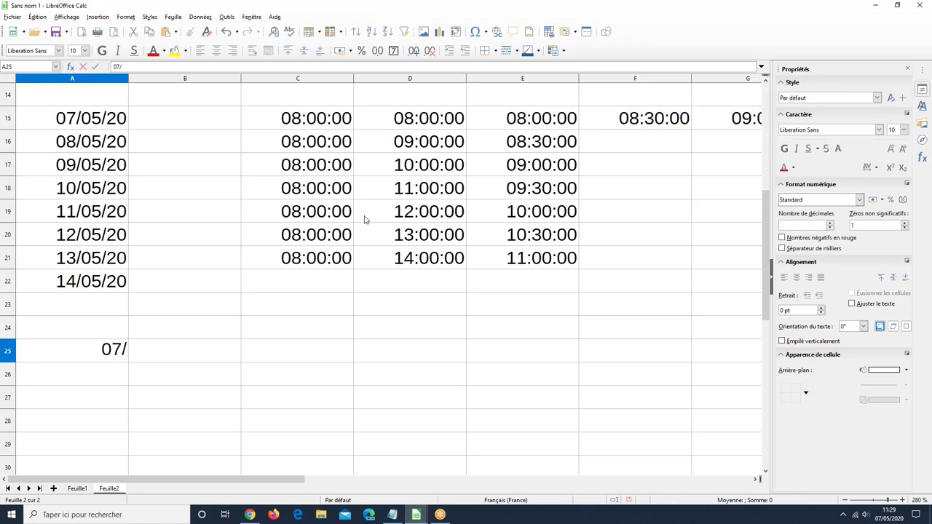
{"action": "type", "text": "05/20"}
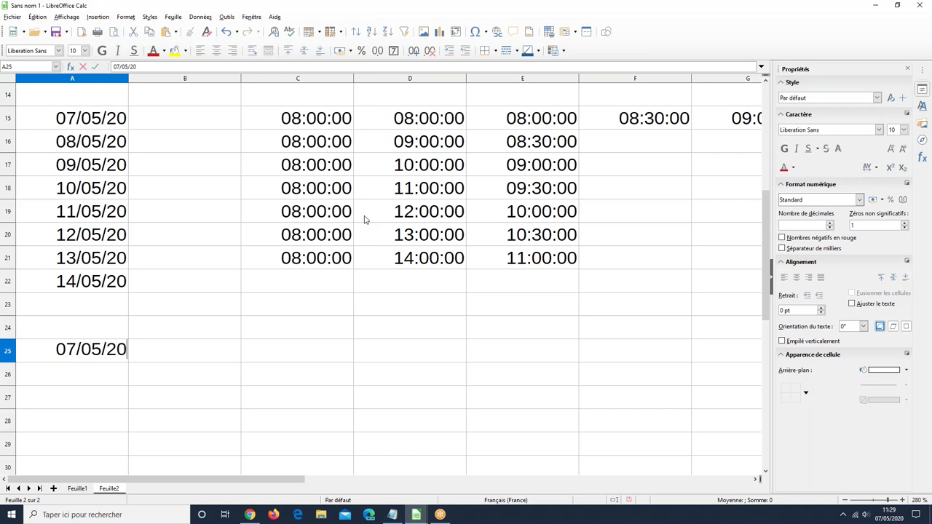
{"action": "left_click", "coordinate": [102, 384]}
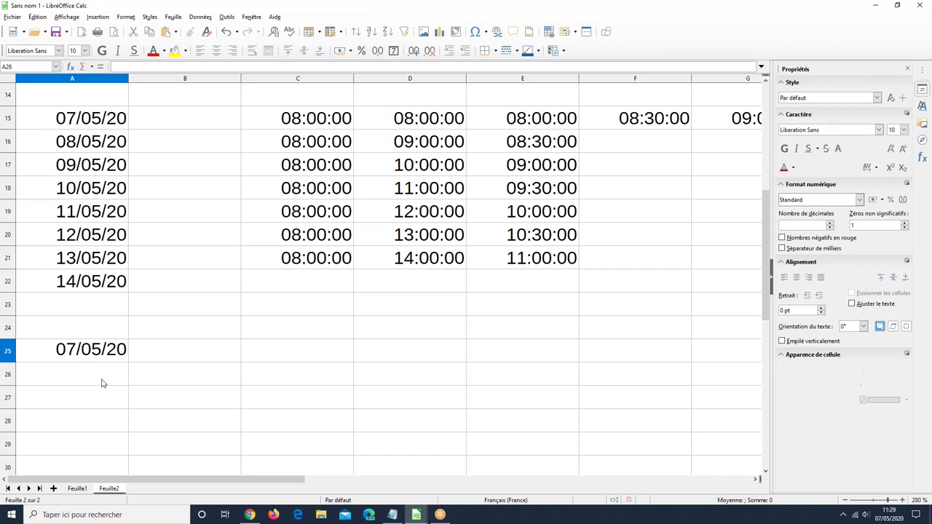
{"action": "type", "text": "14/05/"}
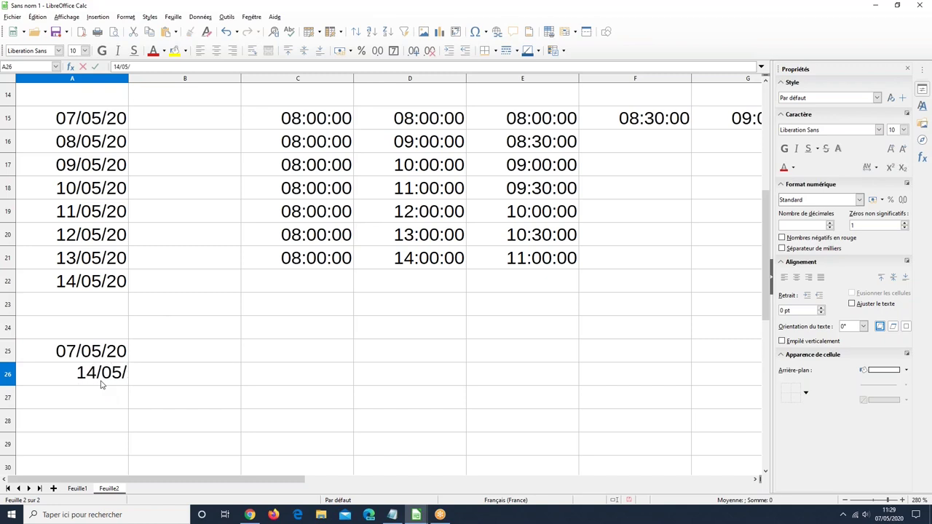
{"action": "type", "text": "20"}
{"action": "left_click_drag", "start_coordinate": [95, 352], "coordinate": [98, 374]}
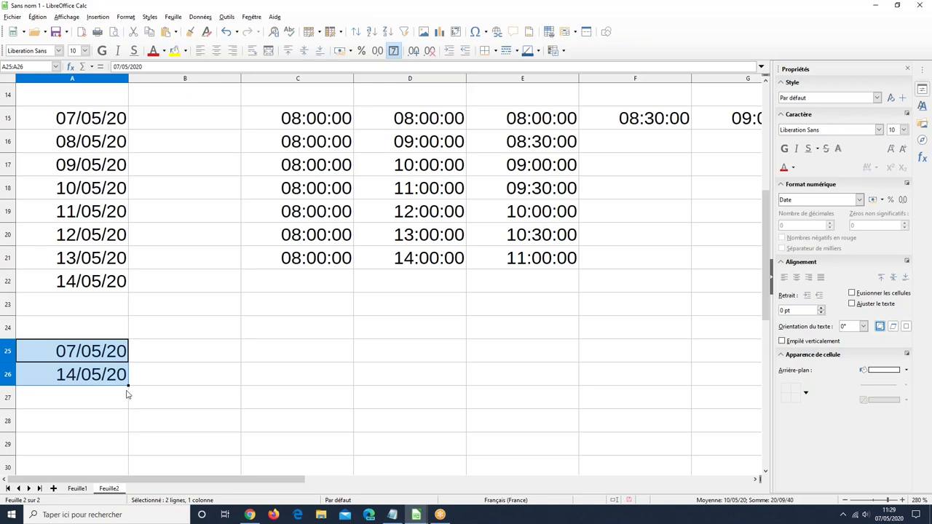
{"action": "left_click_drag", "start_coordinate": [128, 389], "coordinate": [122, 493]}
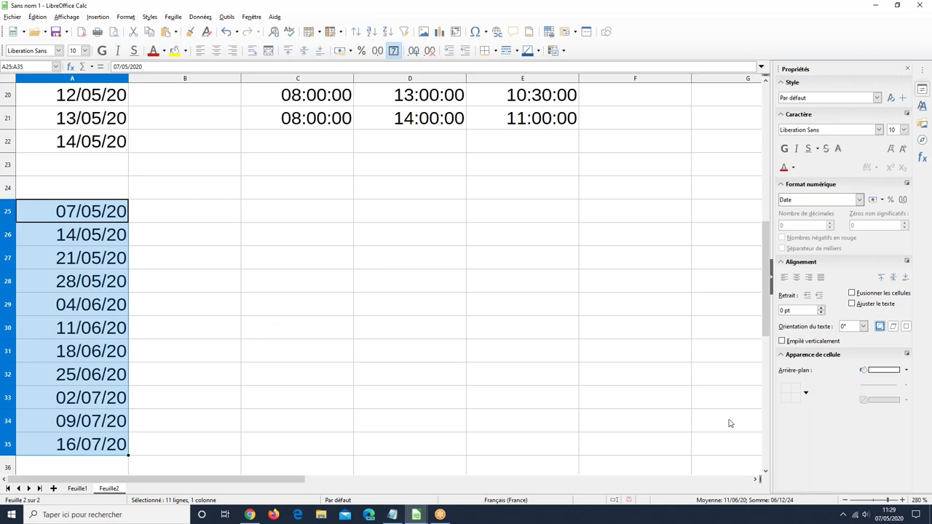
Select the times in C15:E21 and apply the Heure number format to them.
{"action": "scroll", "coordinate": [335, 286], "scroll_direction": "up", "scroll_amount": 3}
{"action": "scroll", "coordinate": [335, 287], "scroll_direction": "down", "scroll_amount": 3}
{"action": "scroll", "coordinate": [333, 285], "scroll_direction": "up", "scroll_amount": 3}
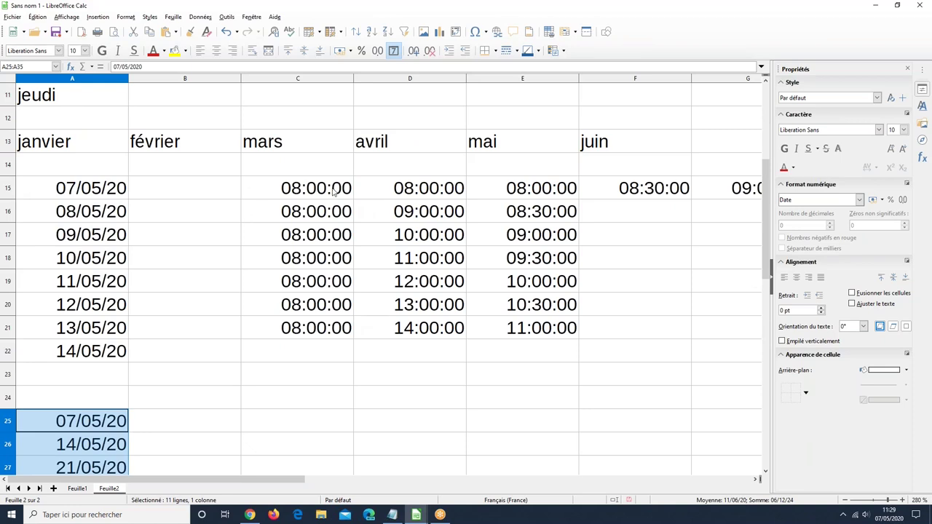
{"action": "left_click_drag", "start_coordinate": [333, 190], "coordinate": [540, 335]}
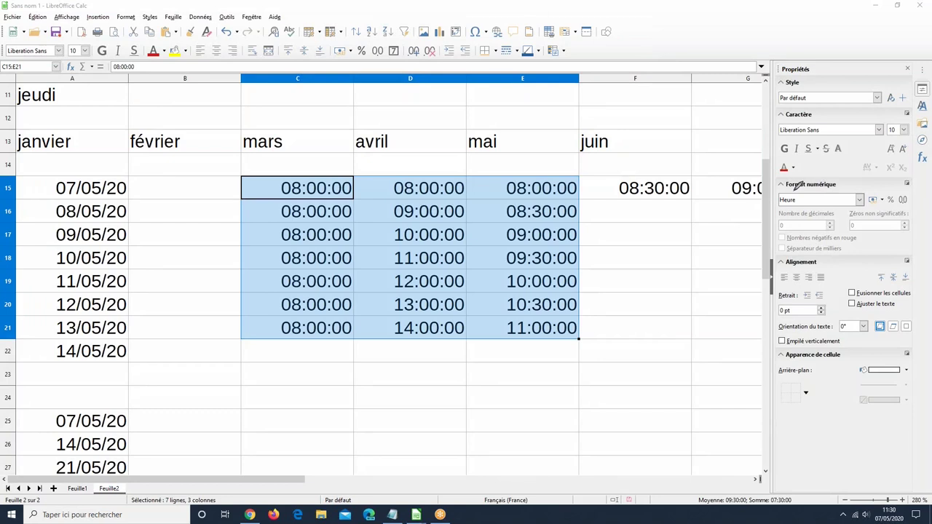
{"action": "left_click_drag", "start_coordinate": [796, 185], "coordinate": [797, 186]}
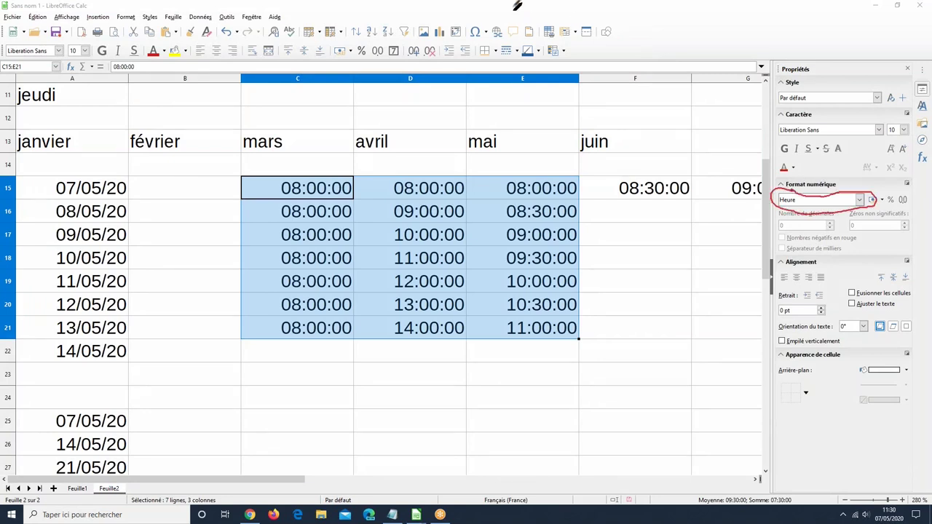
{"action": "left_click", "coordinate": [860, 201]}
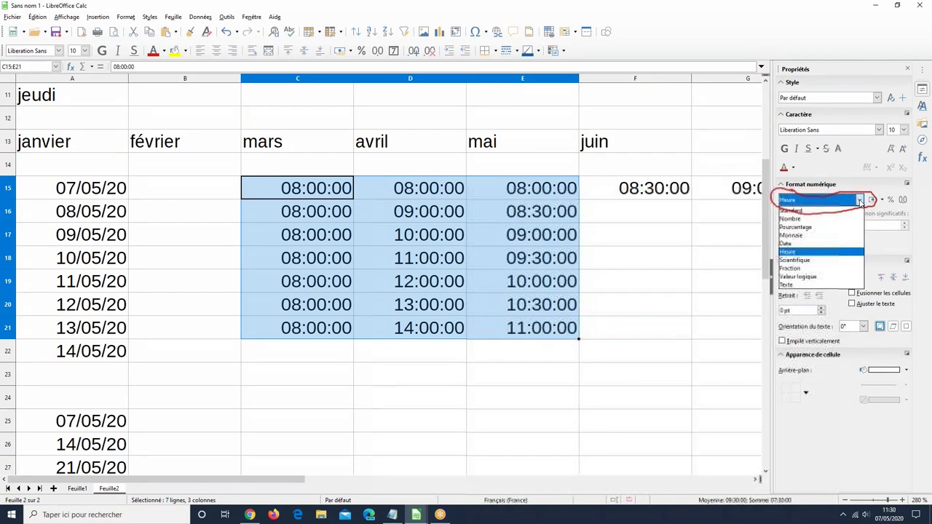
{"action": "left_click", "coordinate": [801, 253]}
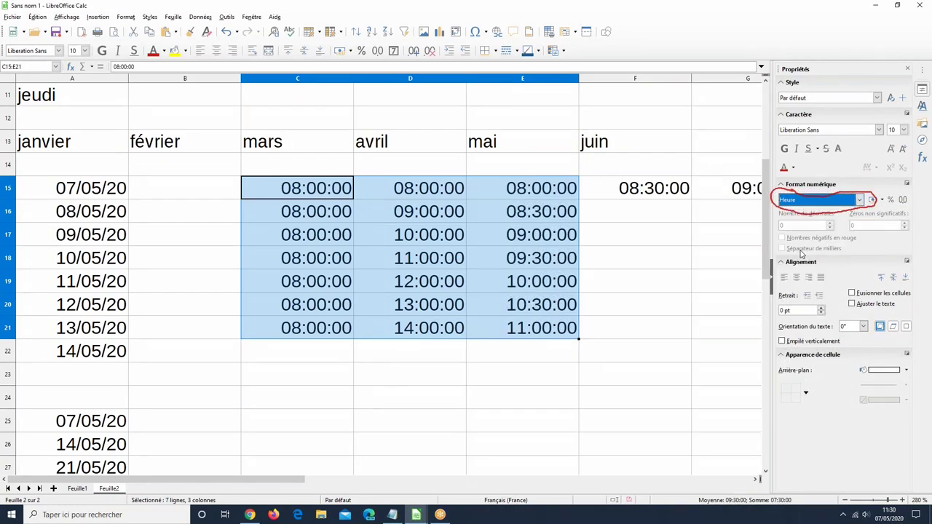
Try the Nombre number format on the times in C15:E21, and restore the Heure format.
{"action": "left_click", "coordinate": [862, 200]}
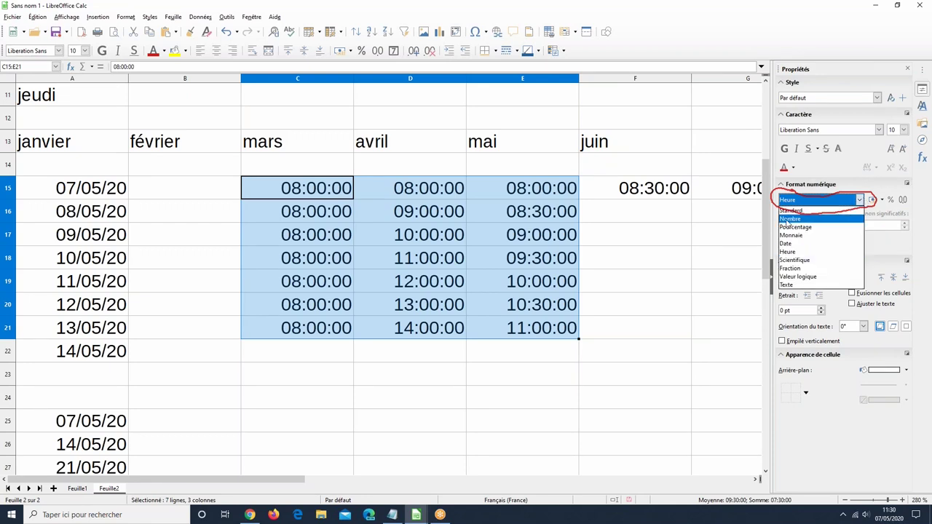
{"action": "left_click", "coordinate": [789, 219]}
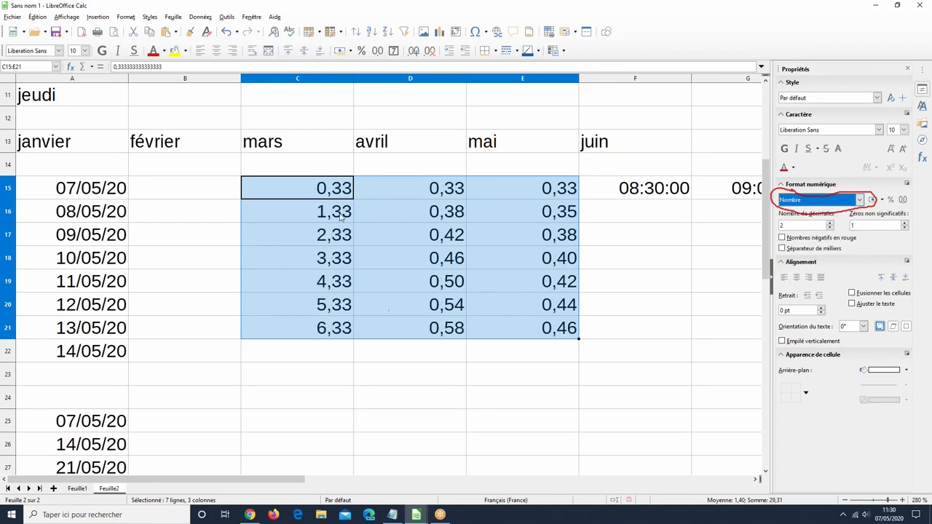
{"action": "left_click", "coordinate": [860, 199]}
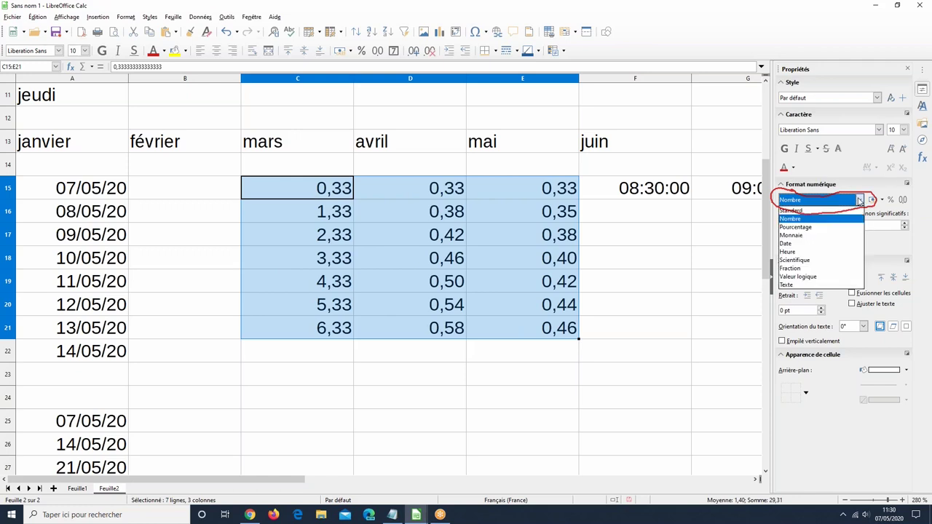
{"action": "left_click", "coordinate": [822, 252]}
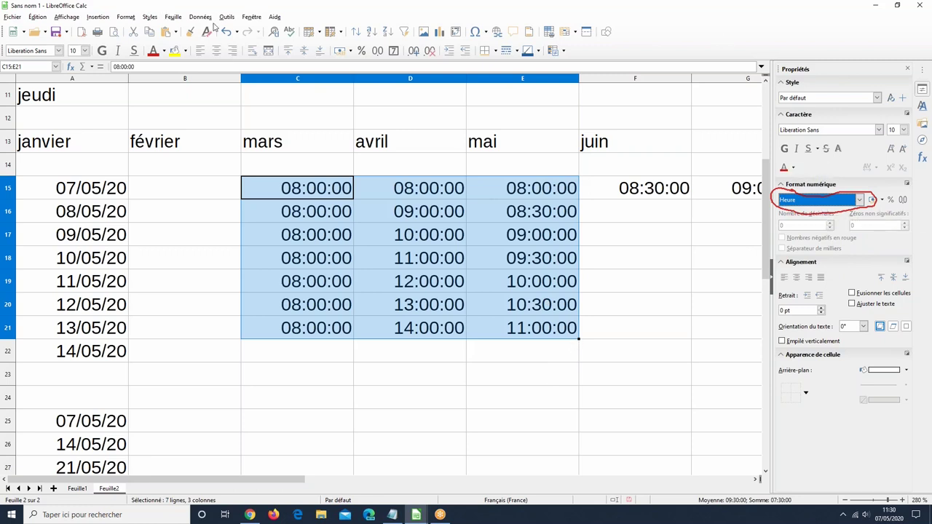
Format the times in C15:E21 without seconds, using the 13:37 (HH:MM) time format.
{"action": "left_click", "coordinate": [121, 19]}
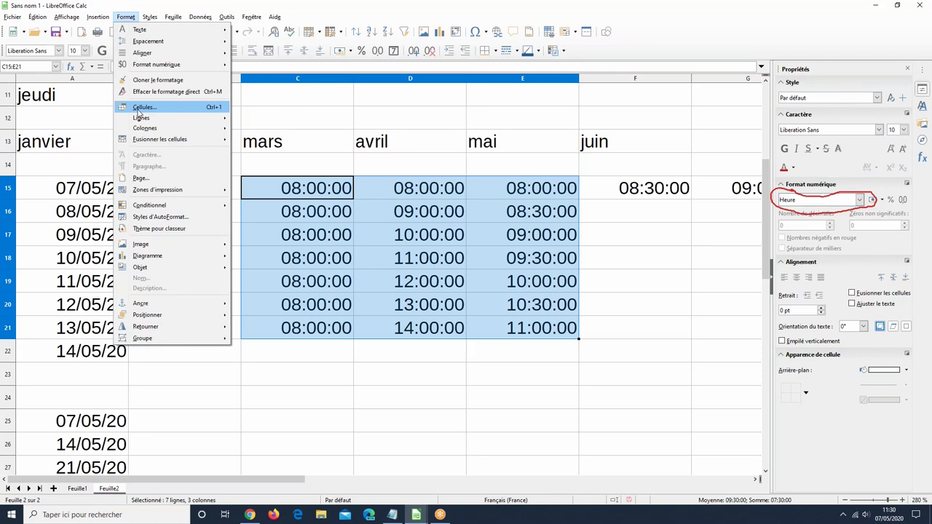
{"action": "key", "text": "Escape"}
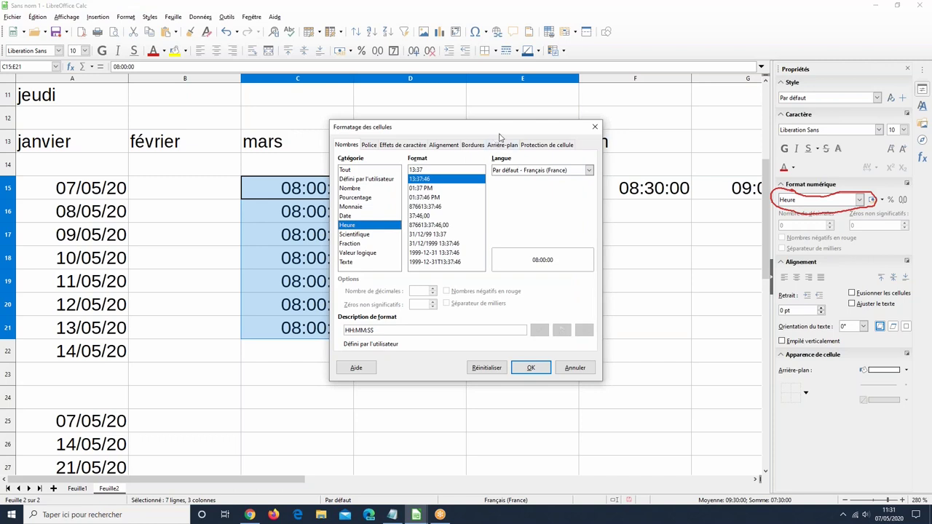
{"action": "left_click_drag", "start_coordinate": [466, 136], "coordinate": [342, 112]}
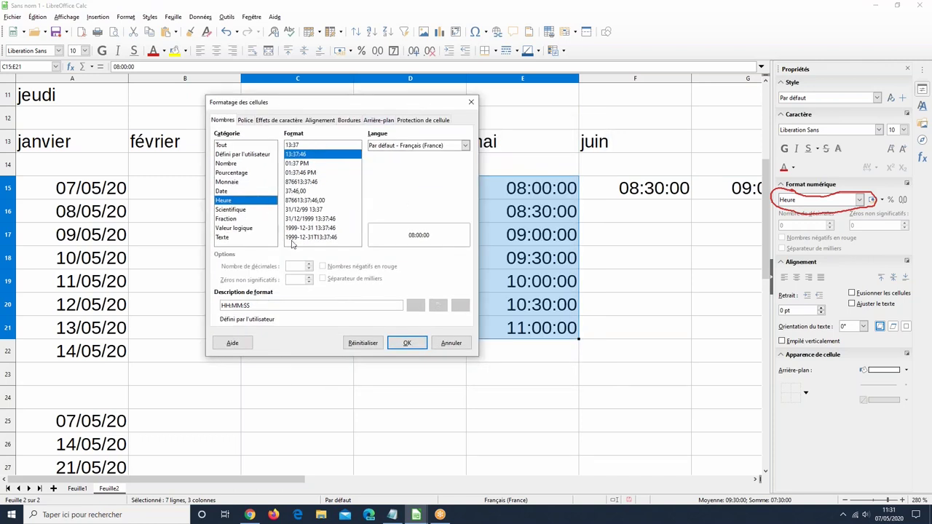
{"action": "left_click", "coordinate": [293, 146]}
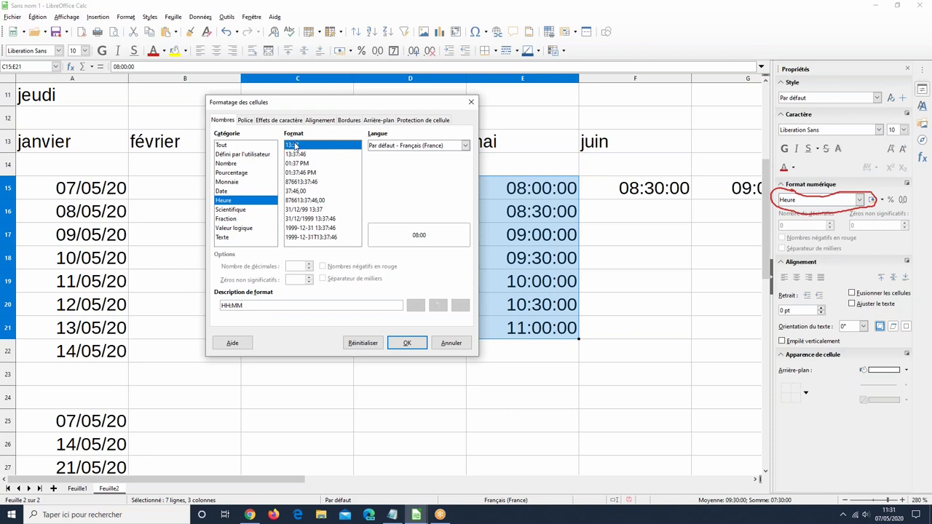
{"action": "left_click", "coordinate": [406, 344]}
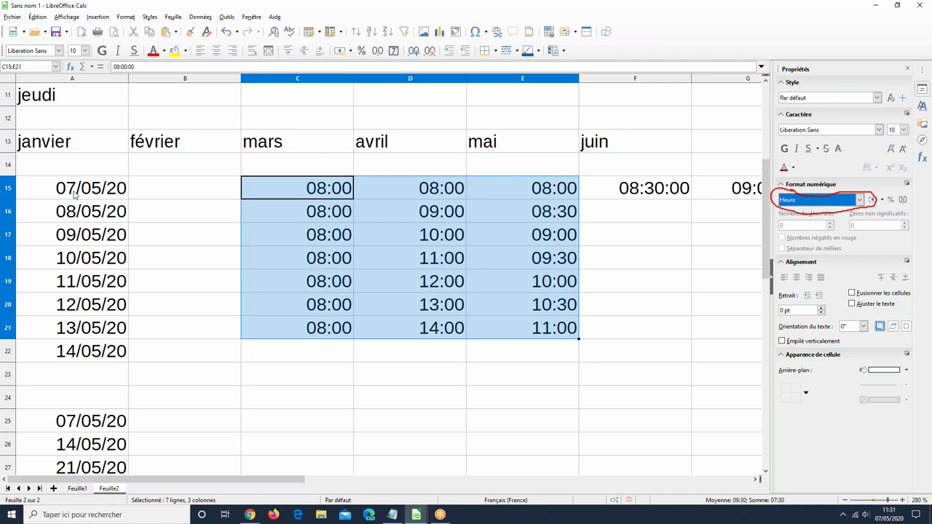
Format the dates in A15:A22 with the long date format 31 décembre 1999 (J MMMM AAAA).
{"action": "left_click_drag", "start_coordinate": [75, 192], "coordinate": [63, 352]}
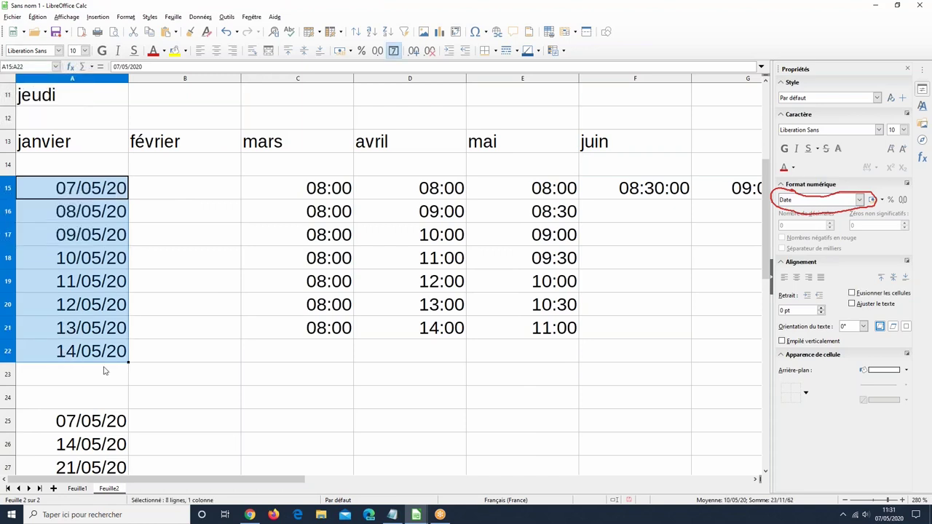
{"action": "left_click", "coordinate": [859, 200]}
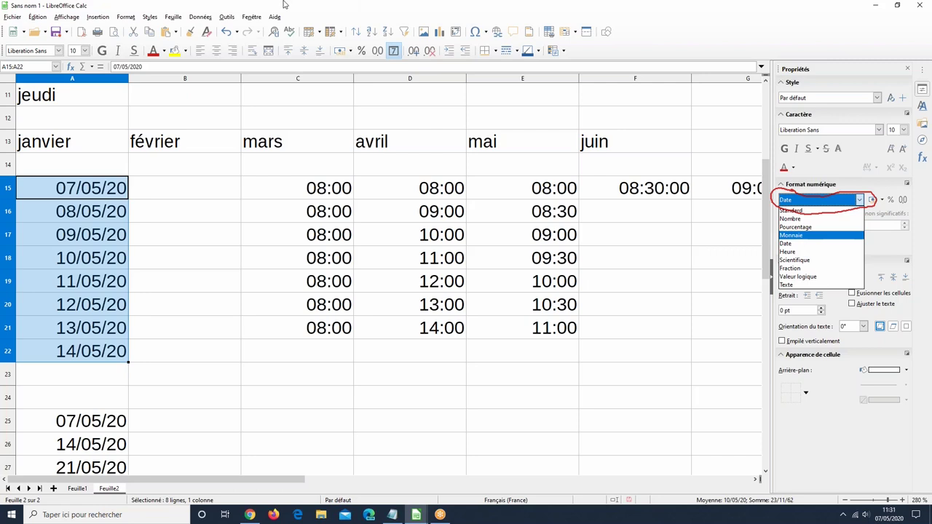
{"action": "left_click", "coordinate": [129, 21]}
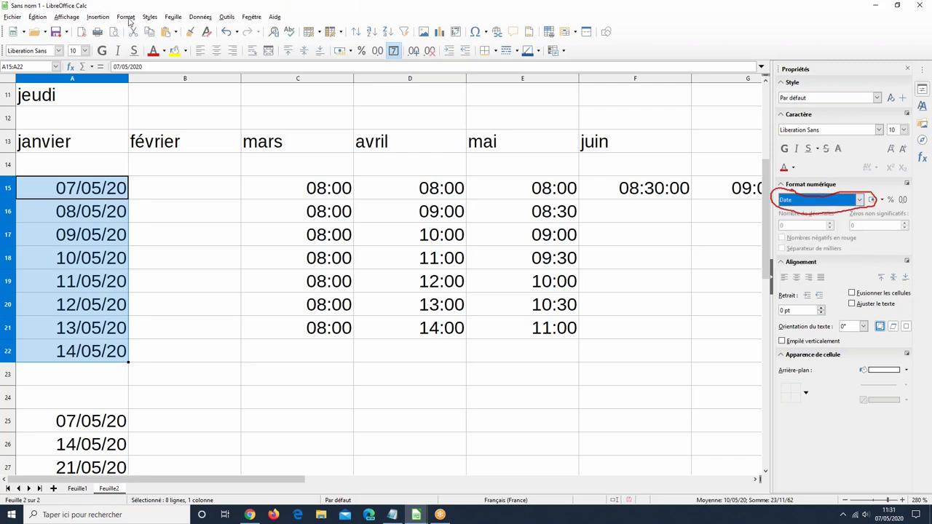
{"action": "left_click", "coordinate": [131, 18]}
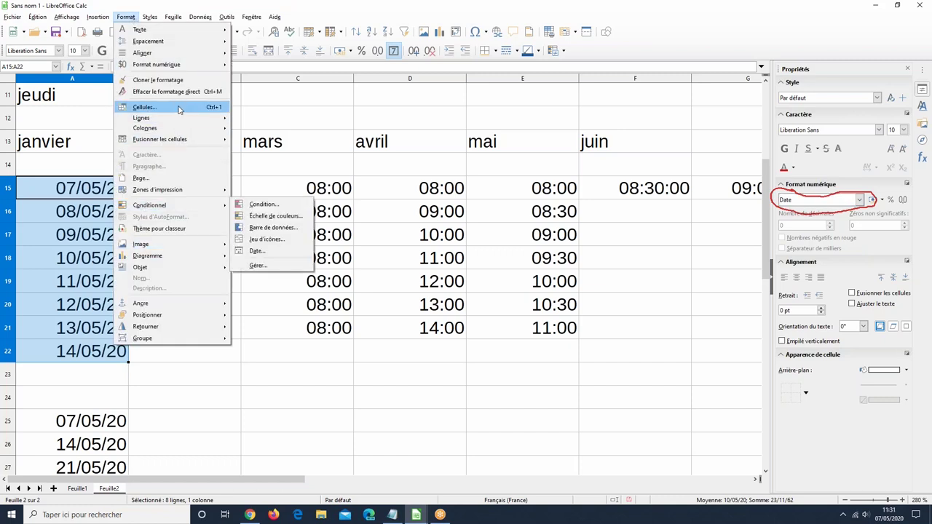
{"action": "key", "text": "Escape"}
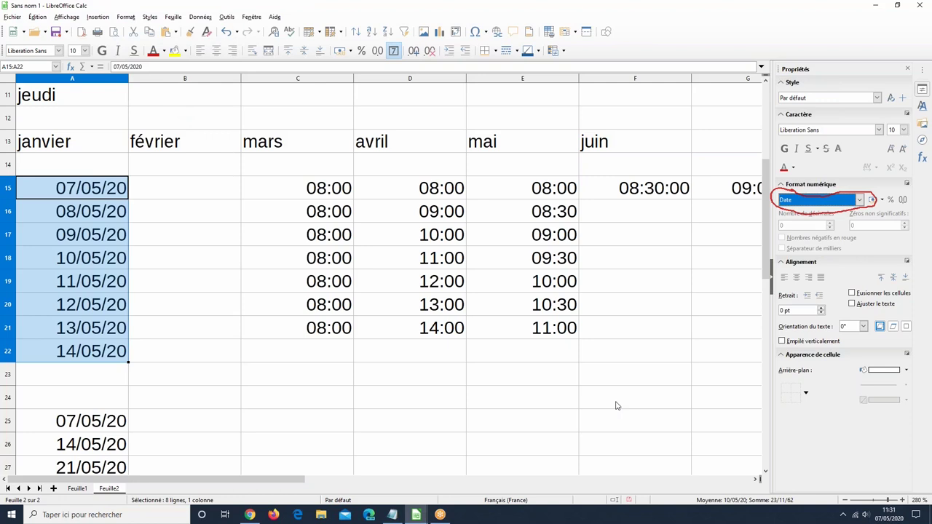
{"action": "key", "text": "ctrl+1"}
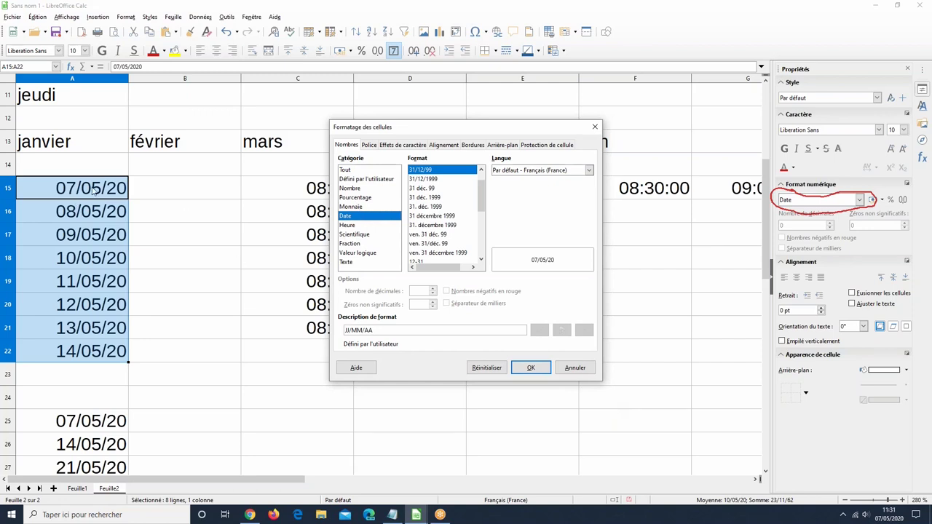
{"action": "left_click", "coordinate": [441, 216]}
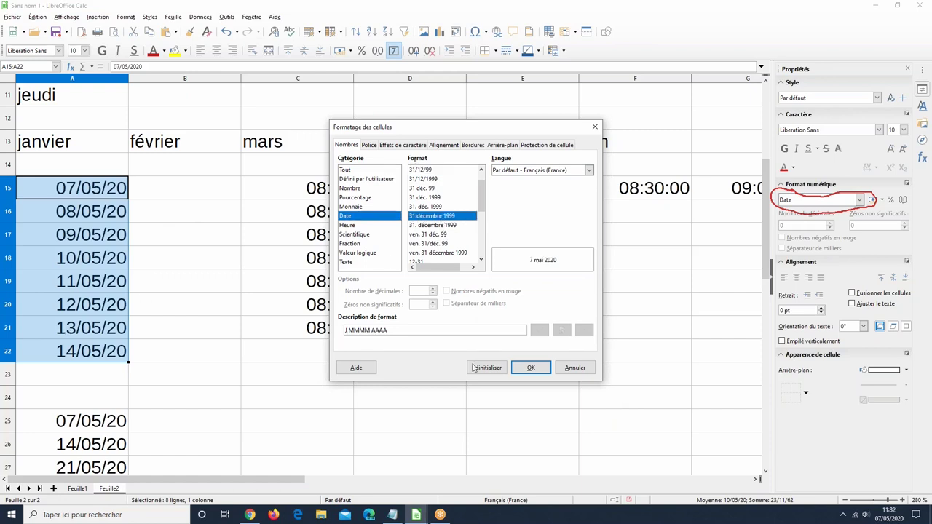
{"action": "left_click", "coordinate": [532, 367]}
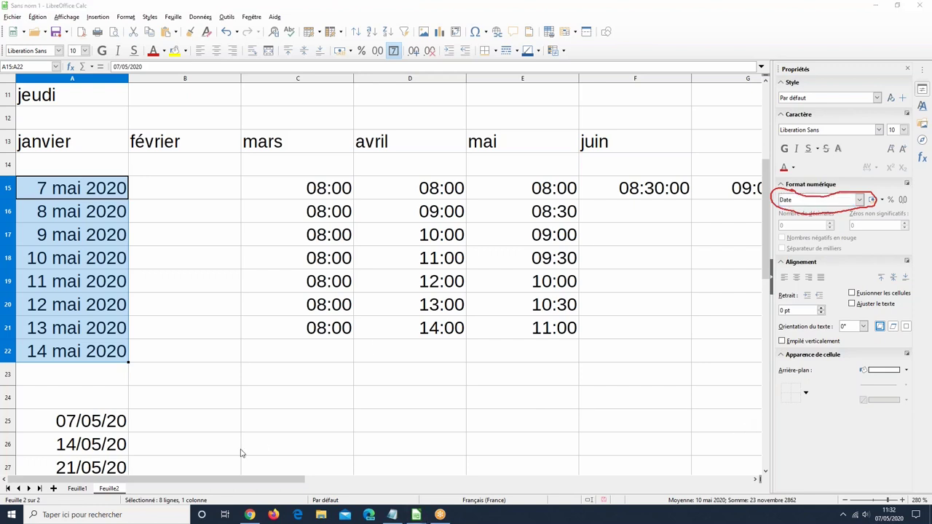
On Feuille1, autofill the weekdays from Lundi in C2 across to samedi in H2.
{"action": "left_click", "coordinate": [78, 489]}
{"action": "left_click", "coordinate": [78, 490]}
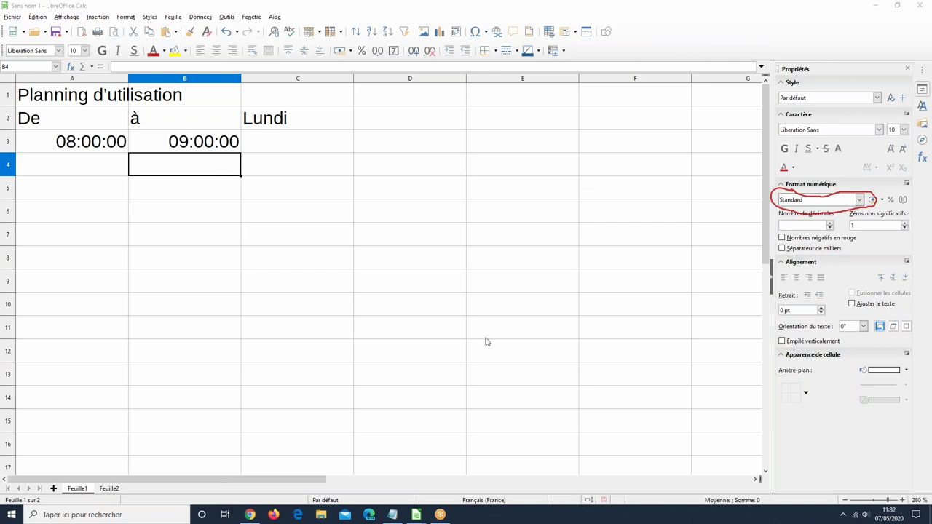
{"action": "left_click", "coordinate": [878, 501]}
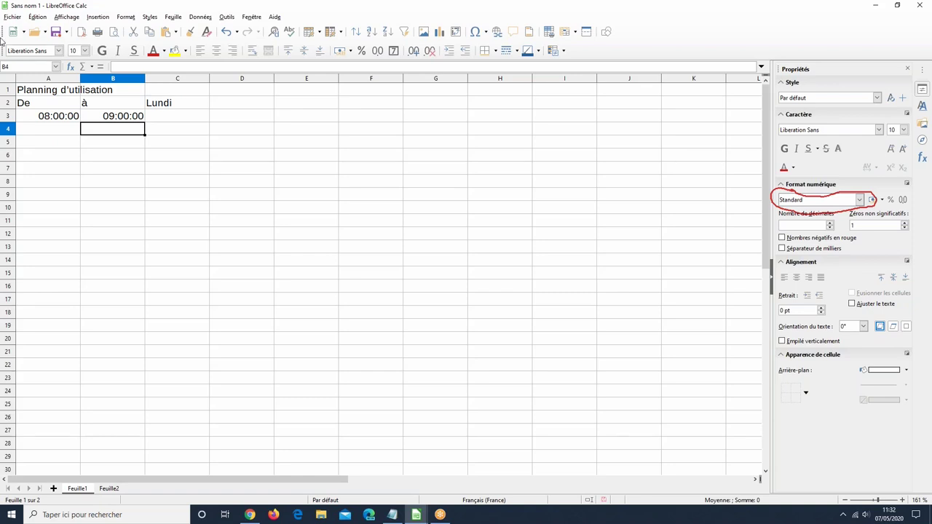
{"action": "left_click", "coordinate": [170, 108]}
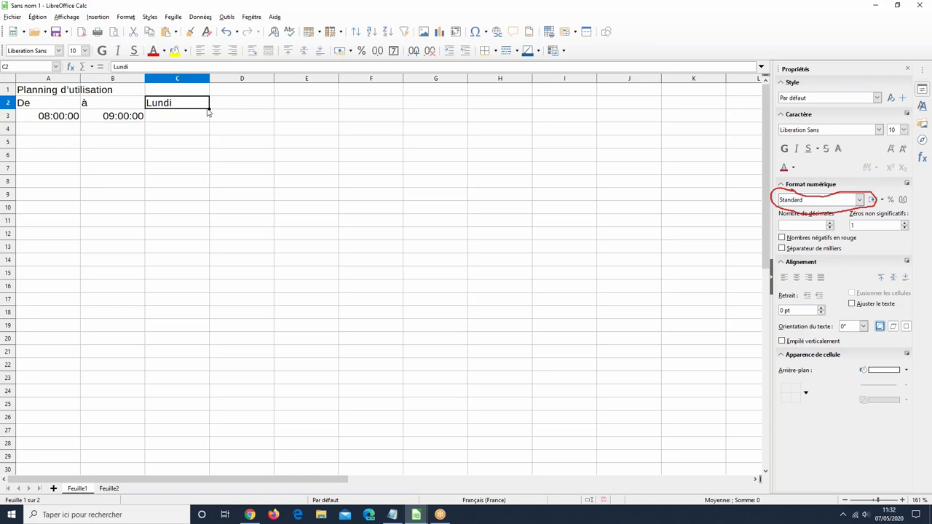
{"action": "left_click_drag", "start_coordinate": [208, 111], "coordinate": [528, 108]}
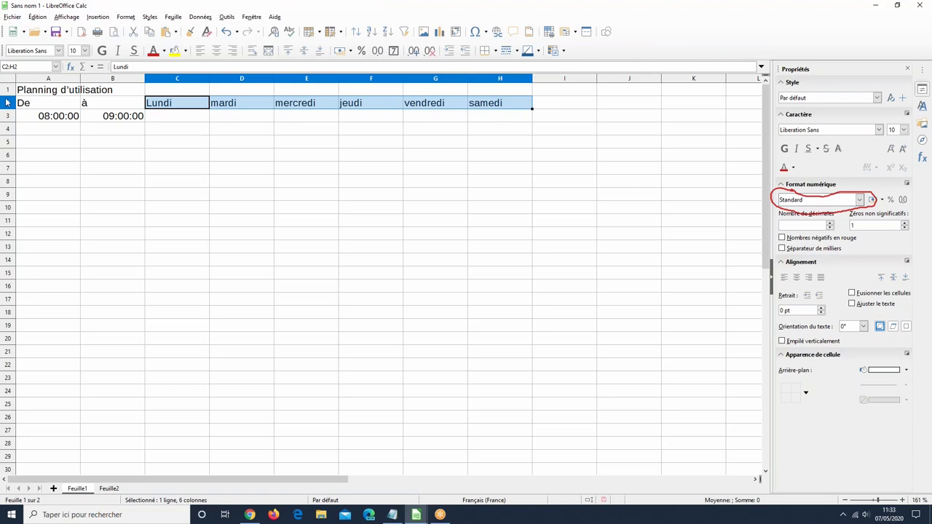
Enter 09:00 in A4 and autofill the hourly start times from A3:A4 down to 17:00 in A12.
{"action": "left_click", "coordinate": [73, 119]}
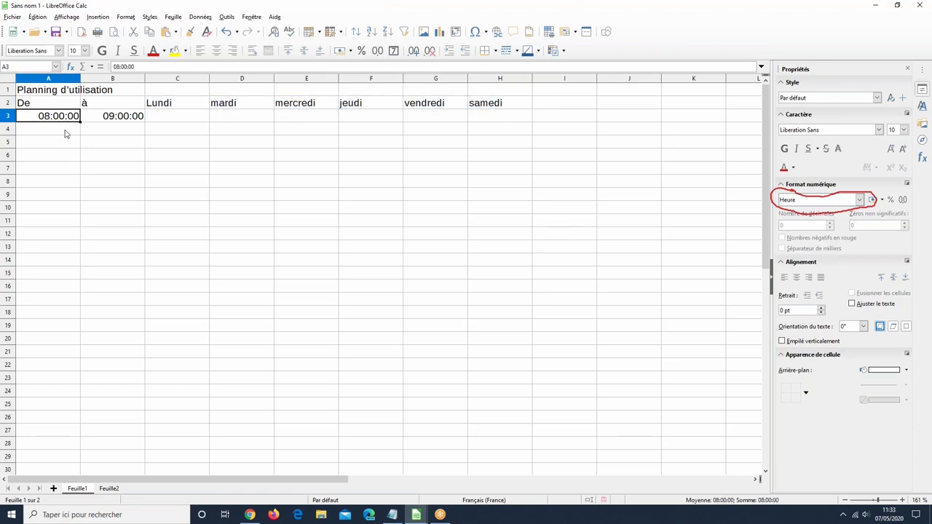
{"action": "left_click", "coordinate": [67, 131]}
{"action": "type", "text": "09:0"}
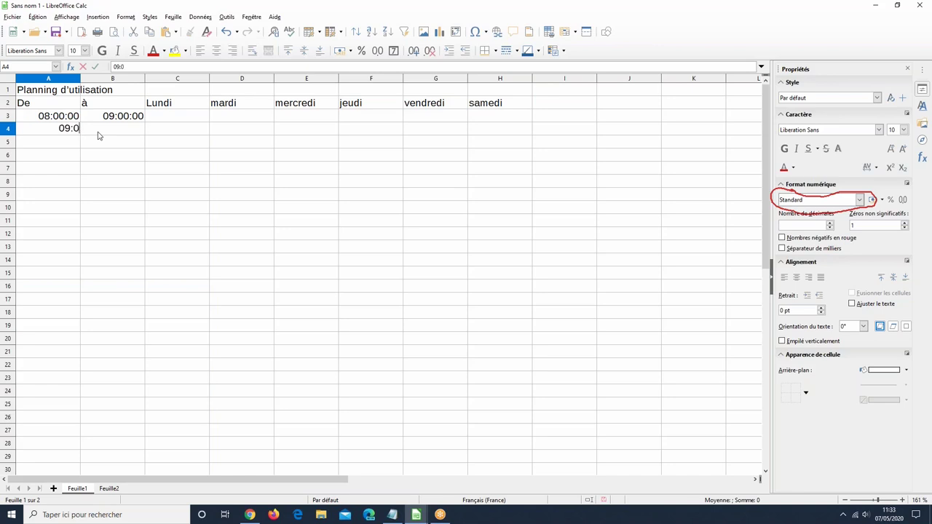
{"action": "type", "text": "0:"}
{"action": "key", "text": "Tab"}
{"action": "type", "text": "0"}
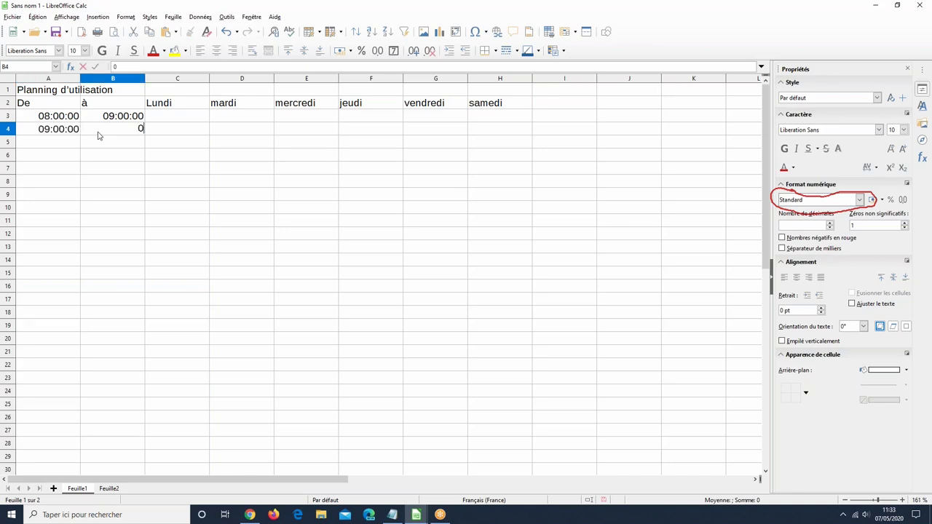
{"action": "key", "text": "BackSpace"}
{"action": "left_click_drag", "start_coordinate": [62, 117], "coordinate": [74, 234]}
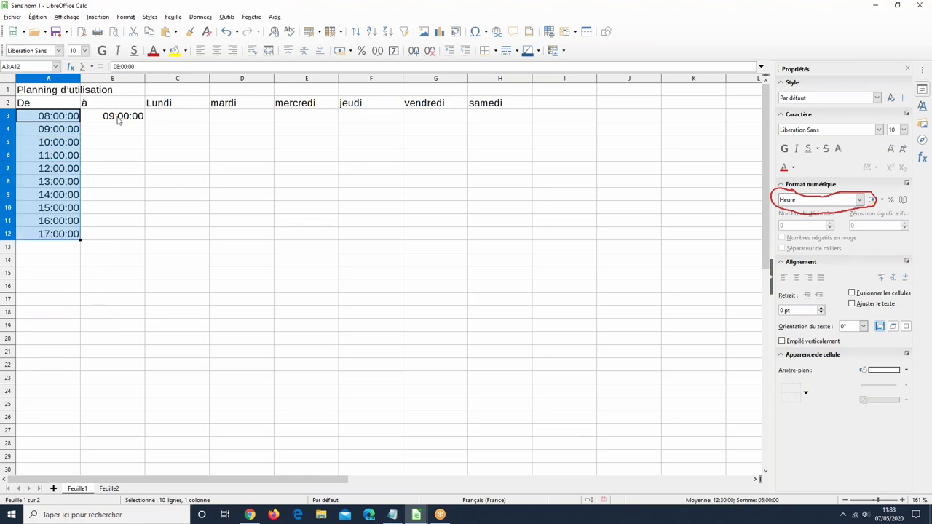
Enter 10:00 in B4 and autofill the hourly end times from B3:B4 down to 18:00 in B12.
{"action": "left_click", "coordinate": [120, 119]}
{"action": "left_click", "coordinate": [121, 128]}
{"action": "type", "text": "10"}
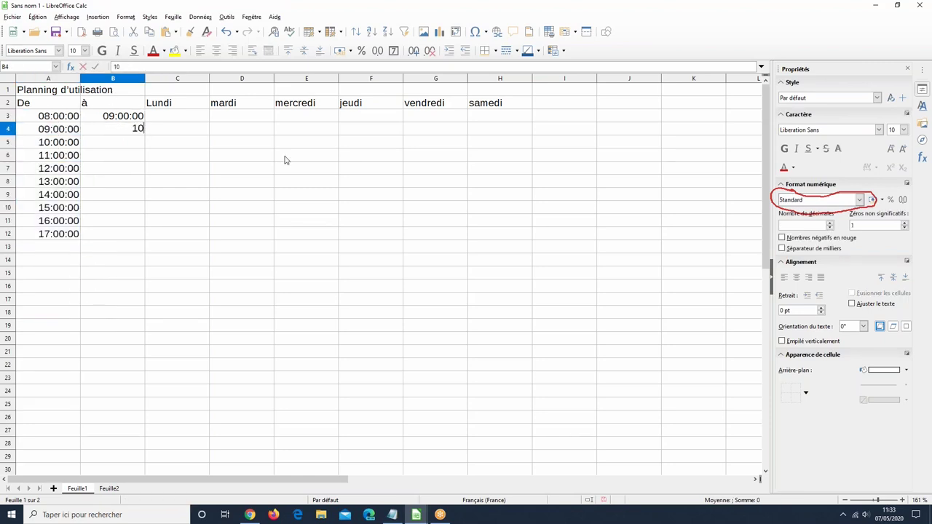
{"action": "type", "text": ":00"}
{"action": "left_click_drag", "start_coordinate": [120, 117], "coordinate": [145, 239]}
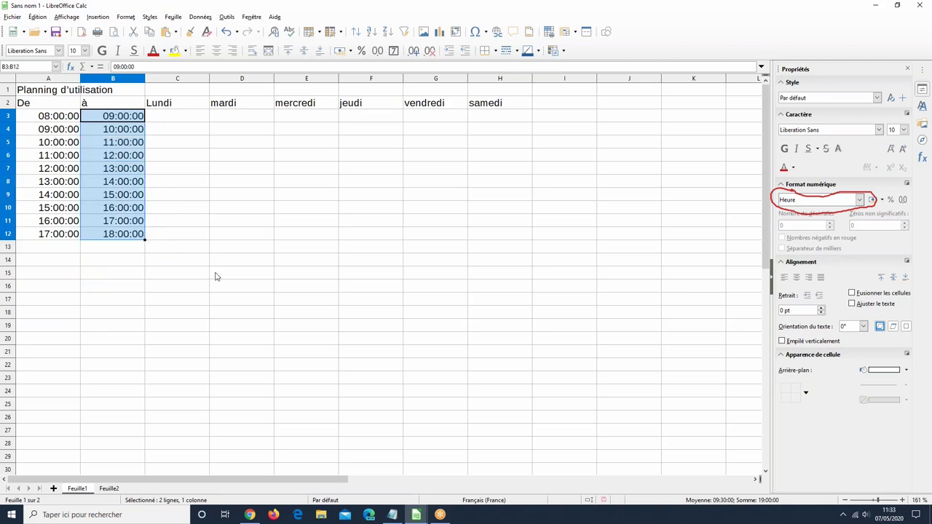
{"action": "left_click", "coordinate": [397, 355]}
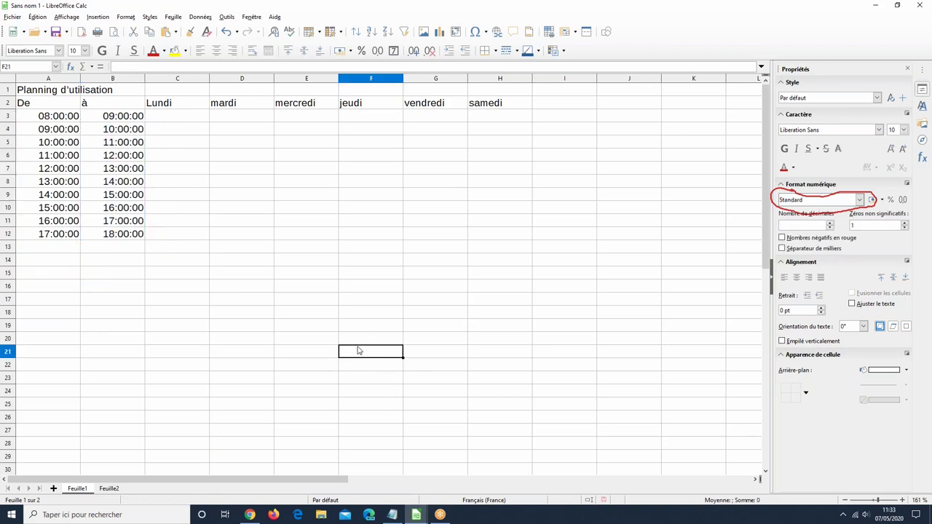
Consult the model timetable in Planning 1.ods, and enter the first person's surname in C3 of the new spreadsheet.
{"action": "left_click", "coordinate": [415, 517]}
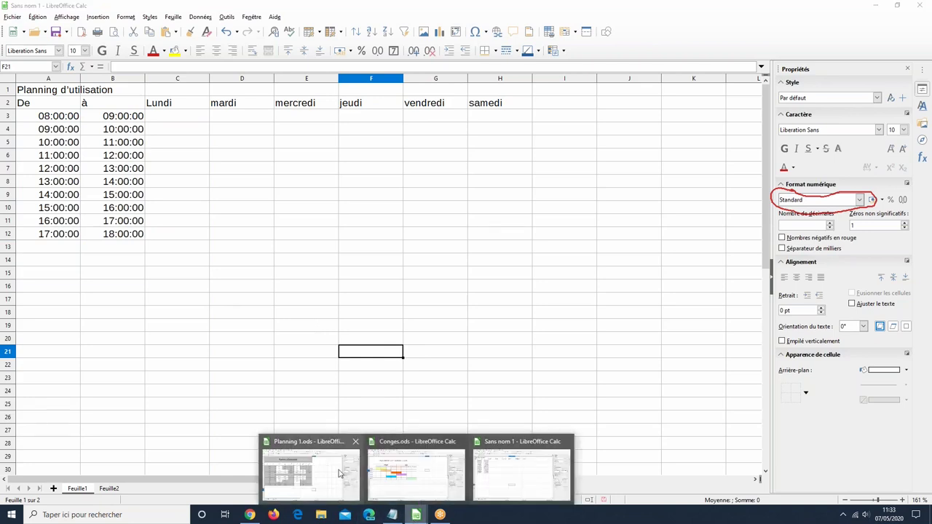
{"action": "left_click", "coordinate": [338, 474]}
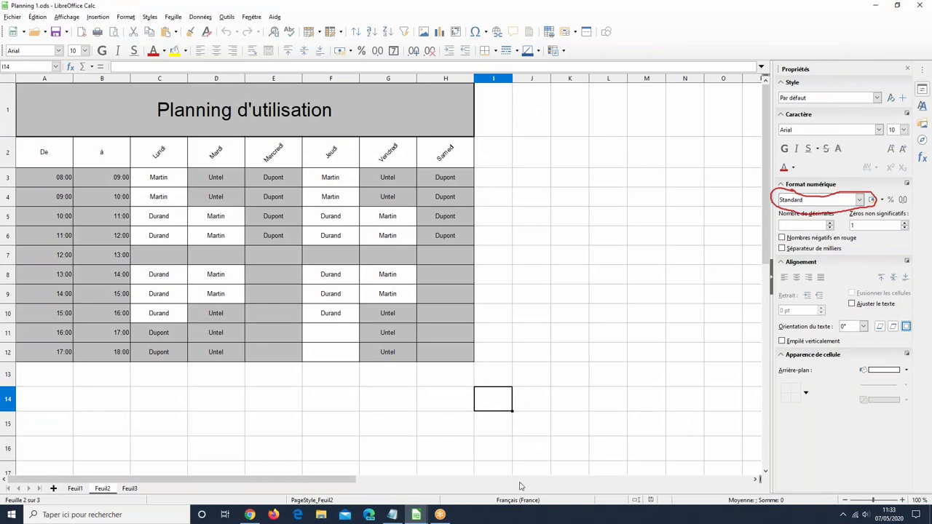
{"action": "left_click", "coordinate": [415, 515]}
{"action": "left_click", "coordinate": [492, 486]}
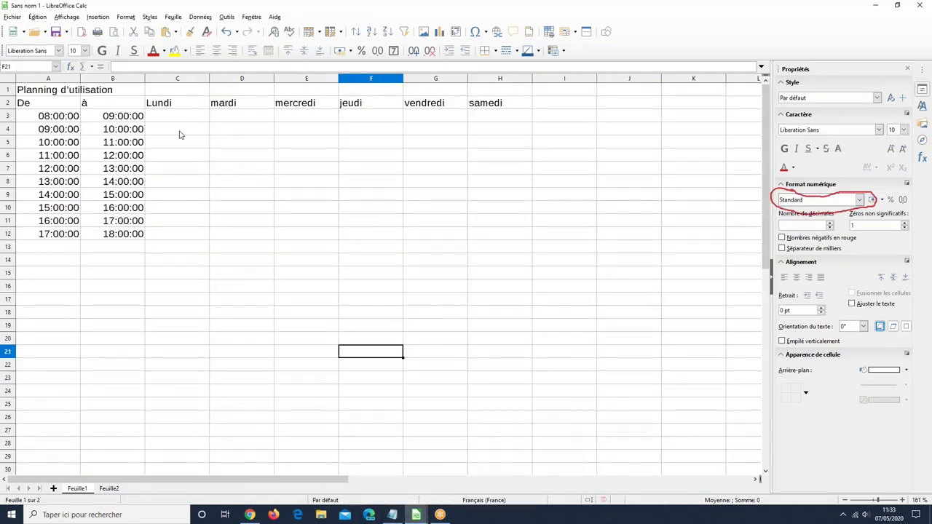
{"action": "left_click", "coordinate": [171, 115]}
{"action": "type", "text": "Martin"}
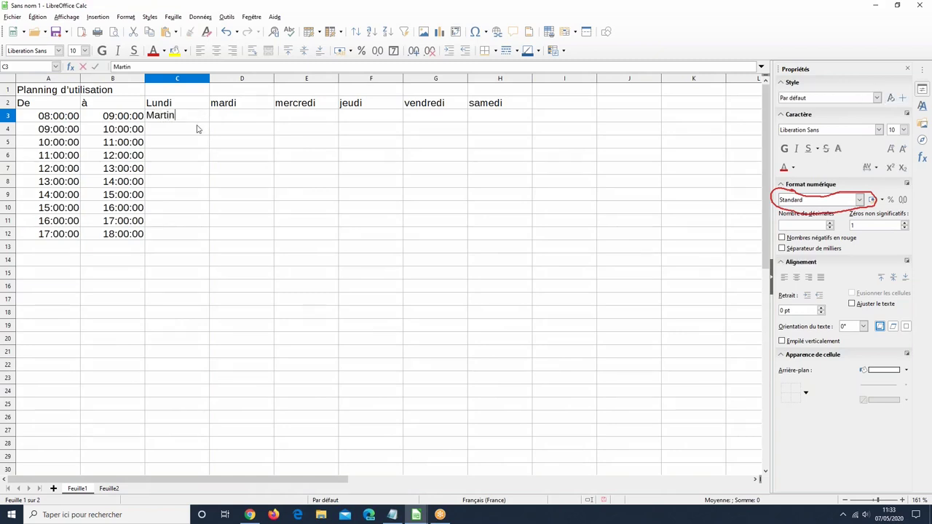
{"action": "key", "text": "Return"}
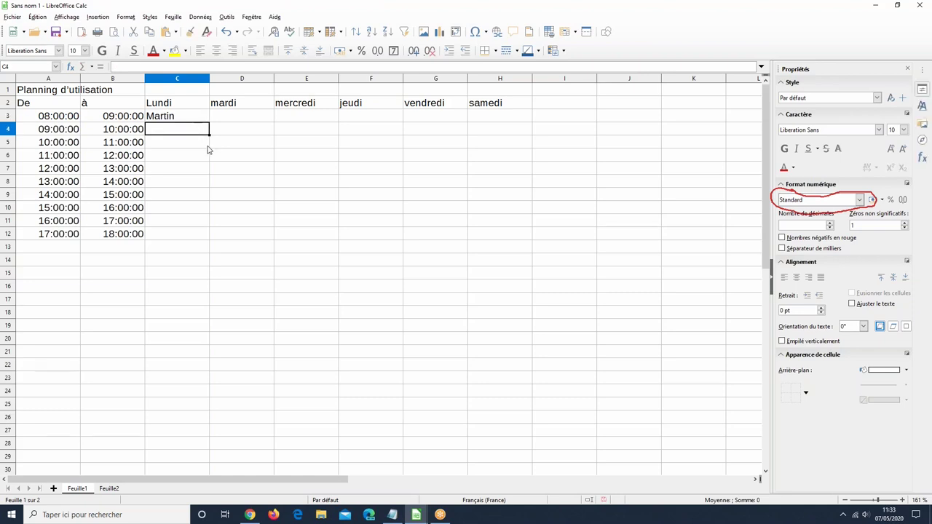
Try entering the surname from C3 in C4 by autocompletion, twice, clearing C4 after each attempt.
{"action": "type", "text": "m"}
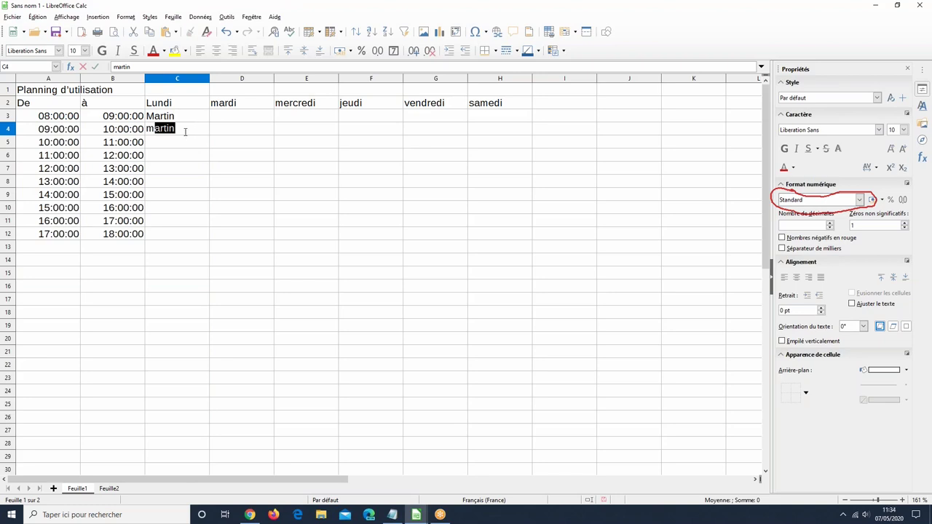
{"action": "key", "text": "Return"}
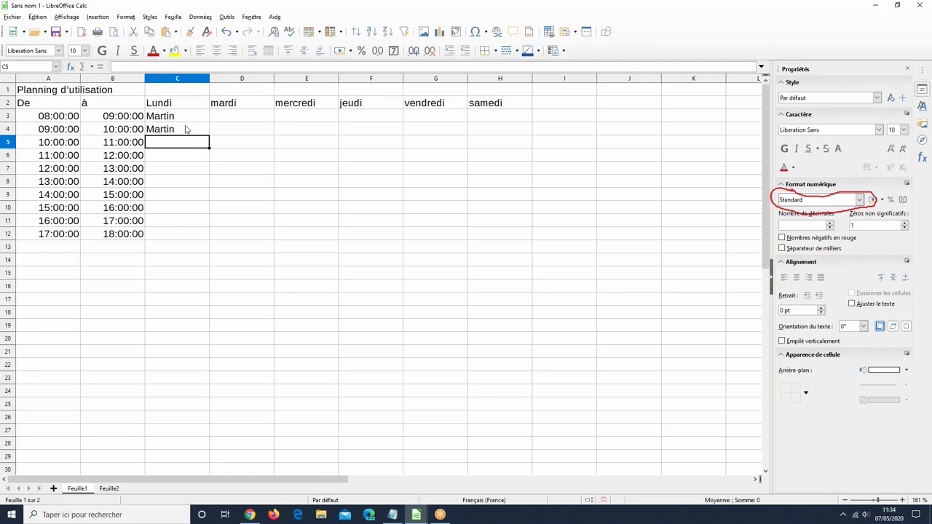
{"action": "left_click", "coordinate": [190, 130]}
{"action": "key", "text": "Delete"}
{"action": "type", "text": "m"}
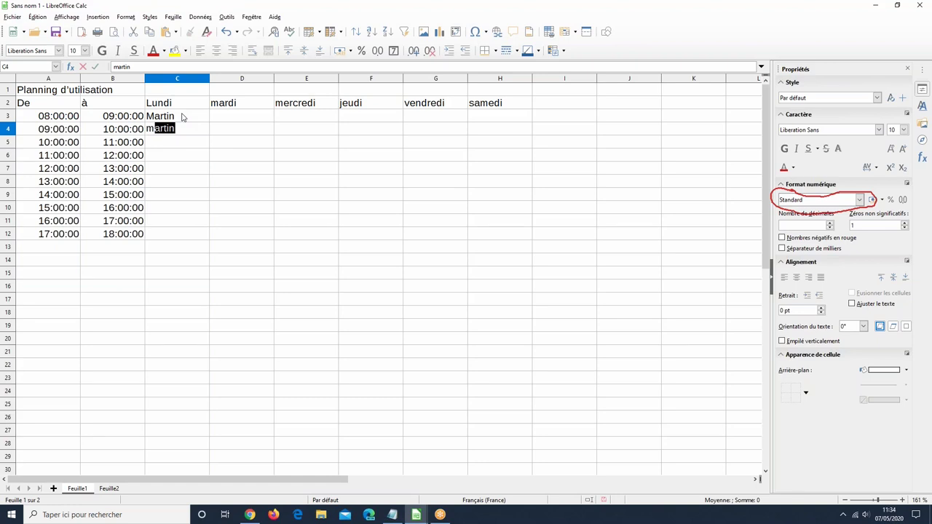
{"action": "key", "text": "Return"}
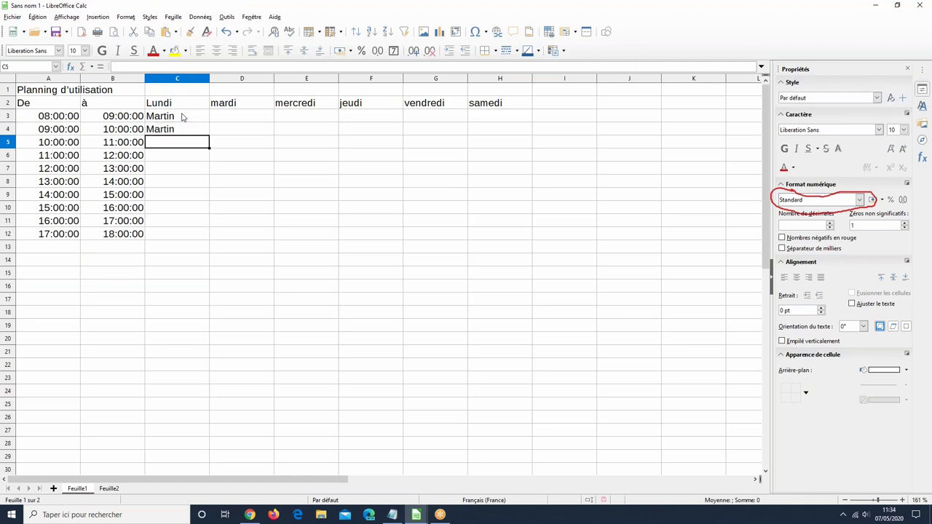
{"action": "left_click", "coordinate": [173, 133]}
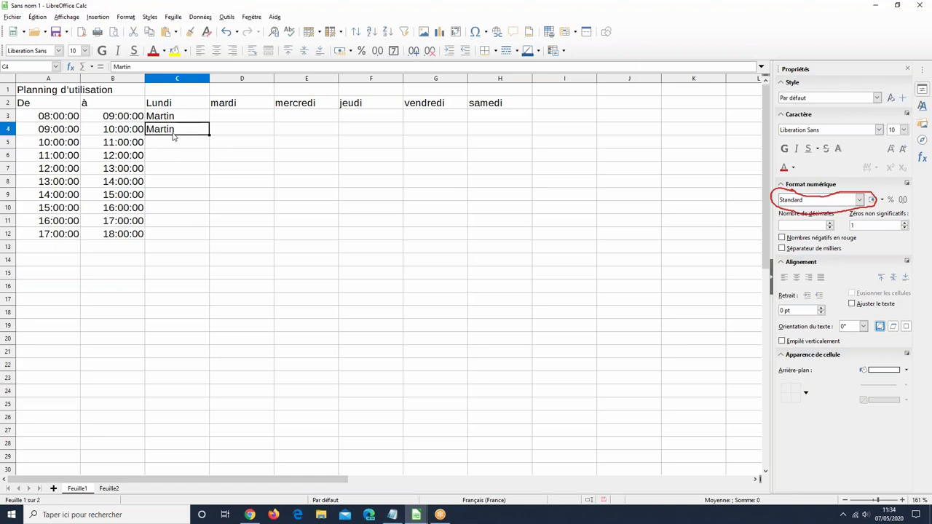
{"action": "key", "text": "Delete"}
Copy the surname in C3 down to C6, and enter a second person's surname in C8 filled down to C11.
{"action": "left_click", "coordinate": [179, 118]}
{"action": "left_click_drag", "start_coordinate": [209, 122], "coordinate": [209, 155]}
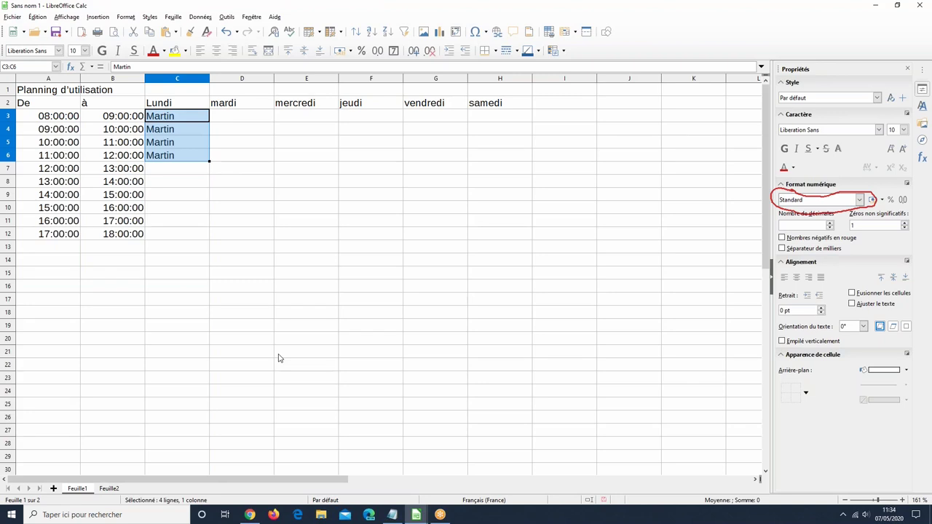
{"action": "left_click", "coordinate": [187, 180]}
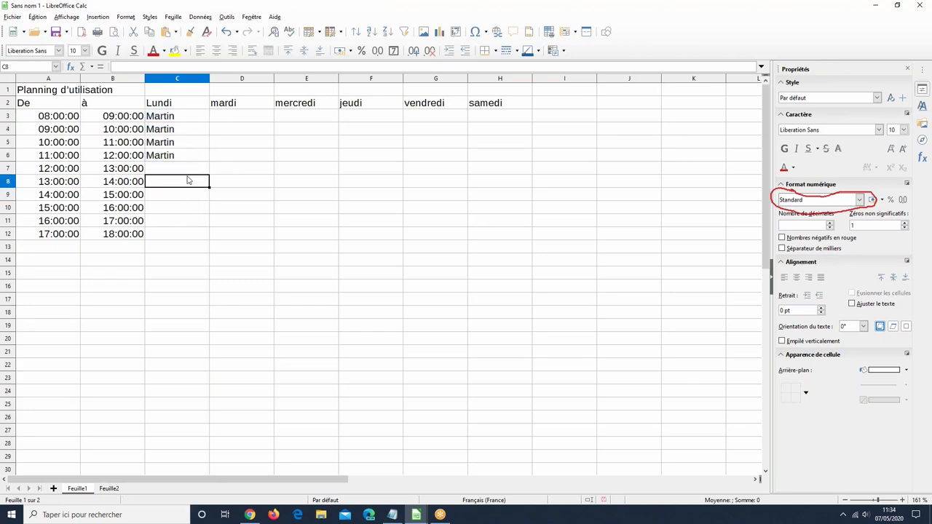
{"action": "type", "text": "Durand"}
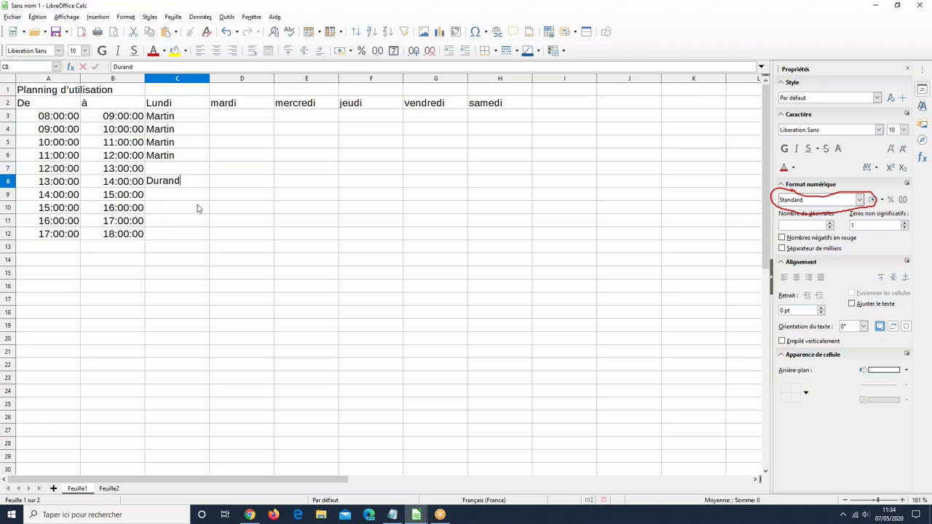
{"action": "key", "text": "Return"}
{"action": "left_click", "coordinate": [206, 186]}
{"action": "left_click_drag", "start_coordinate": [208, 188], "coordinate": [203, 225]}
Enter a third person's surname in C12 and D3, and fill it down from D3 to D5.
{"action": "left_click", "coordinate": [201, 234]}
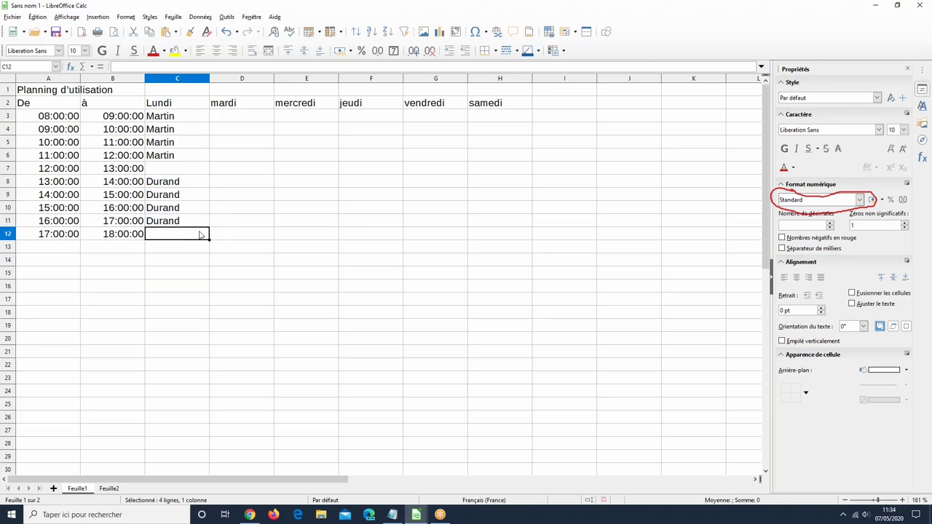
{"action": "type", "text": "Untel"}
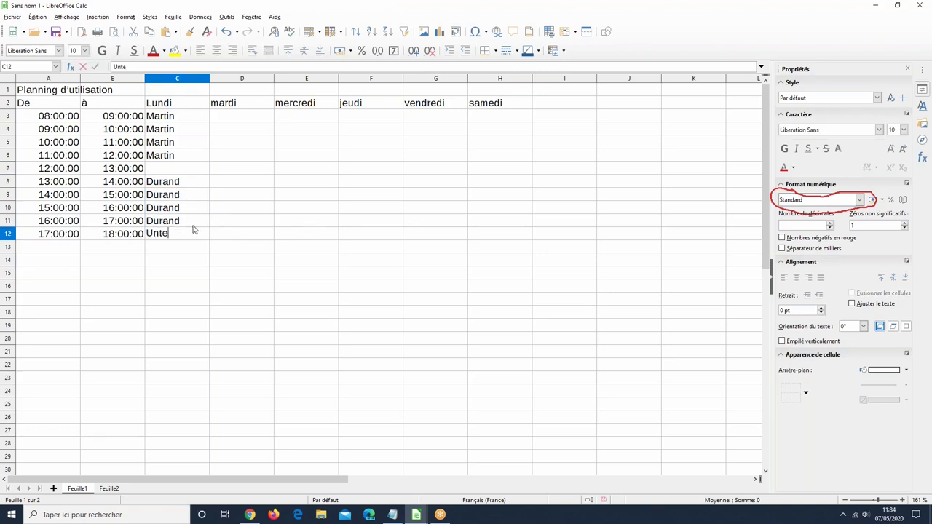
{"action": "left_click", "coordinate": [244, 117]}
{"action": "type", "text": "Untel"}
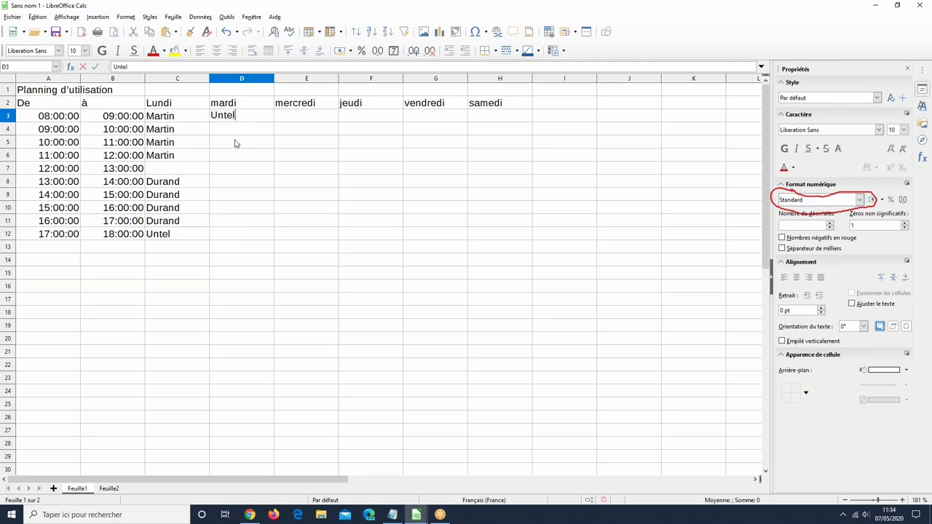
{"action": "left_click", "coordinate": [270, 119]}
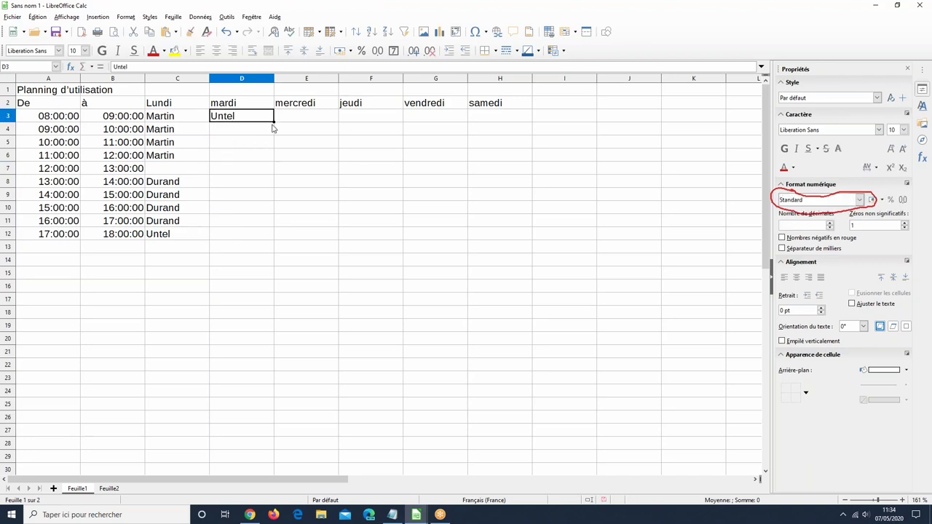
{"action": "left_click_drag", "start_coordinate": [274, 122], "coordinate": [274, 147]}
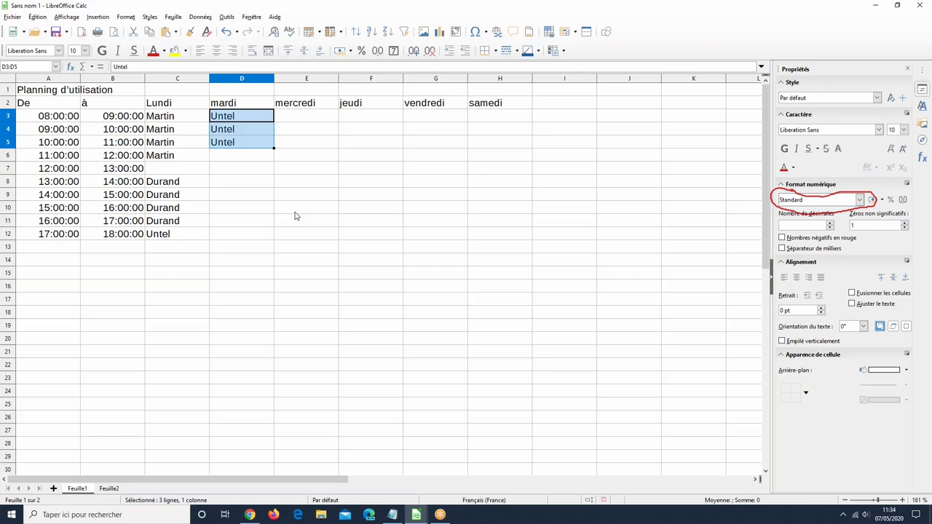
Enter a fourth person's surname in D8 and fill it down to D12.
{"action": "left_click", "coordinate": [250, 182]}
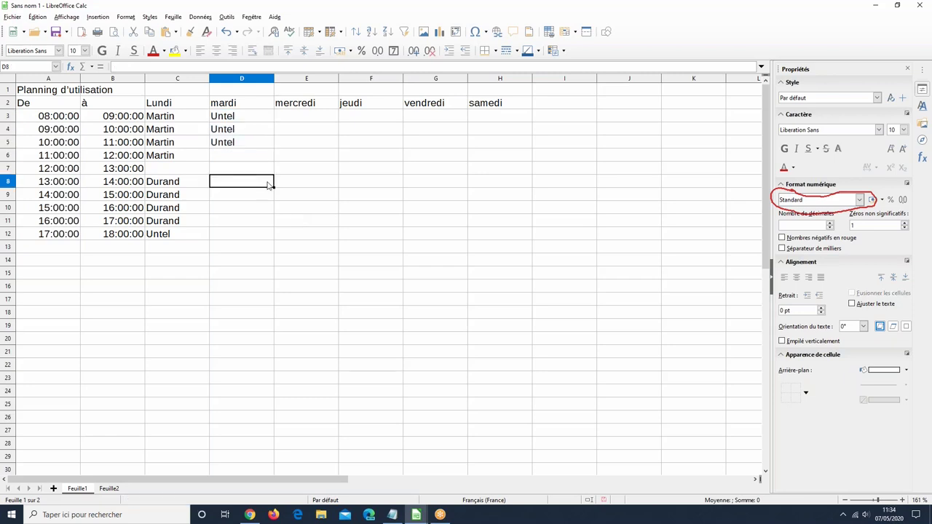
{"action": "type", "text": "Dupond"}
{"action": "left_click", "coordinate": [219, 225]}
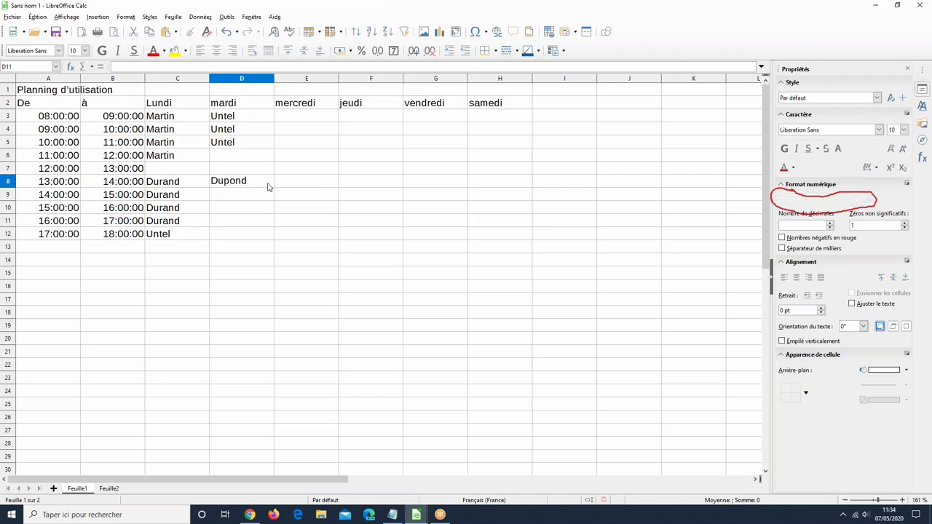
{"action": "left_click", "coordinate": [268, 185]}
{"action": "left_click_drag", "start_coordinate": [273, 188], "coordinate": [258, 238]}
{"action": "left_click", "coordinate": [499, 298]}
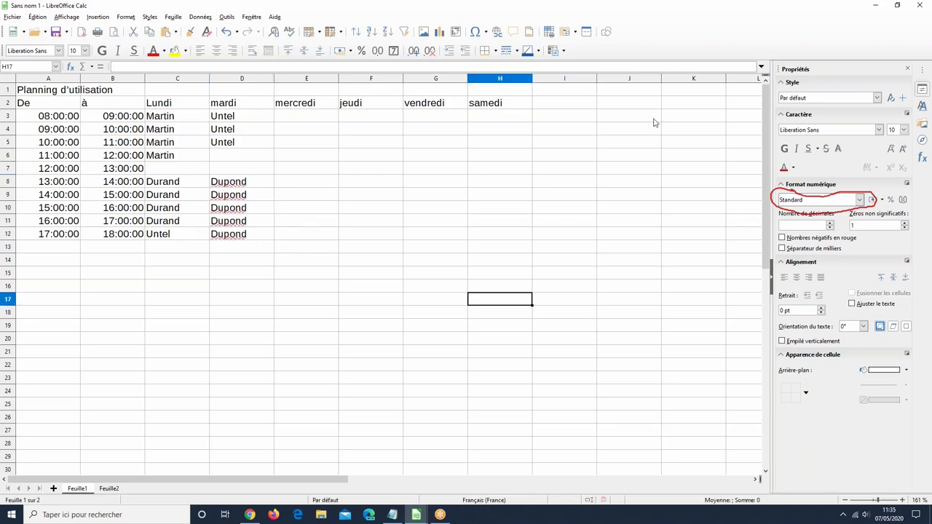
Autofill the Monday and Tuesday entries in C3:D12 across the remaining weekdays to column H.
{"action": "left_click", "coordinate": [171, 120]}
{"action": "left_click_drag", "start_coordinate": [184, 148], "coordinate": [239, 237]}
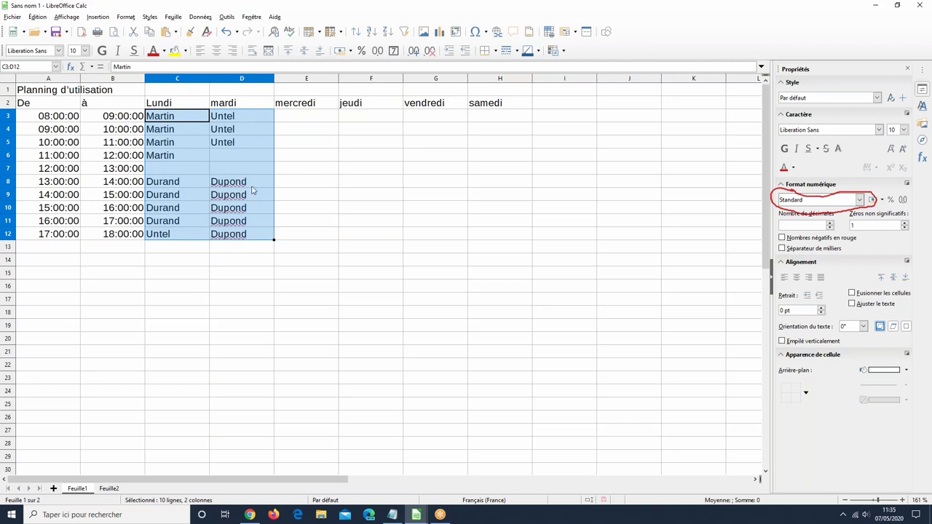
{"action": "left_click_drag", "start_coordinate": [273, 240], "coordinate": [506, 236]}
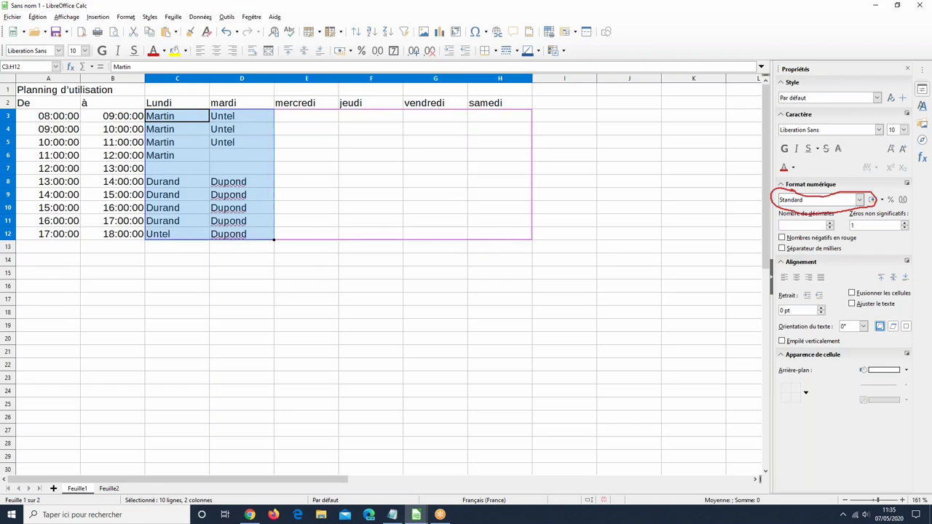
{"action": "left_click", "coordinate": [383, 327]}
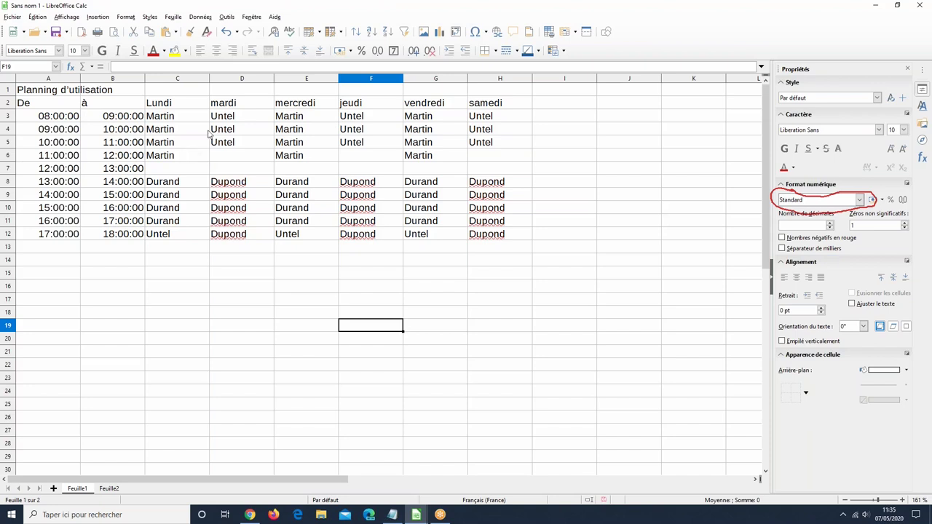
{"action": "left_click", "coordinate": [174, 160]}
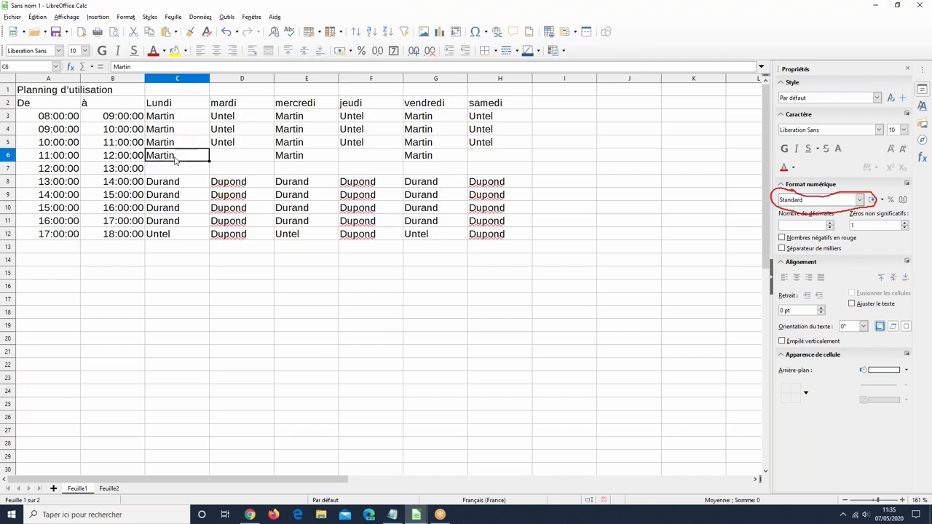
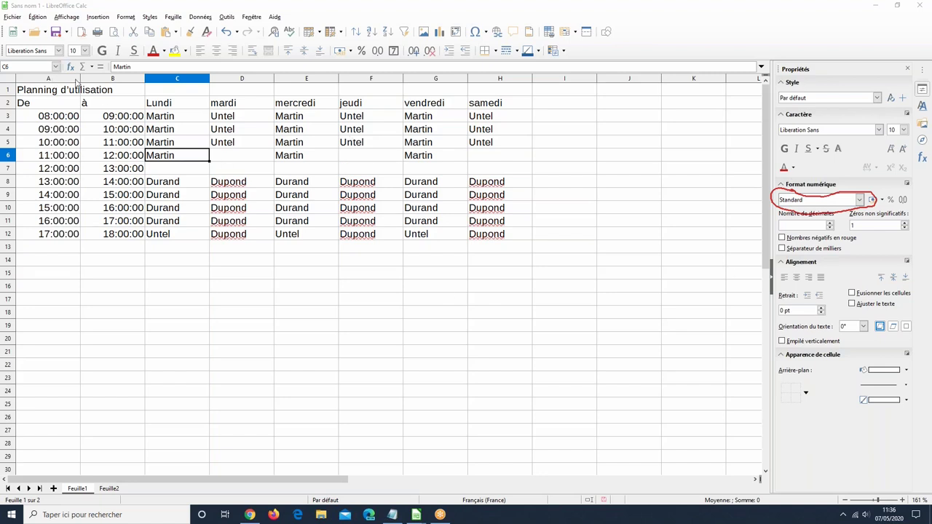
Narrow columns A and B together by the same amount, and widen columns C to H equally.
{"action": "left_click_drag", "start_coordinate": [70, 79], "coordinate": [118, 125]}
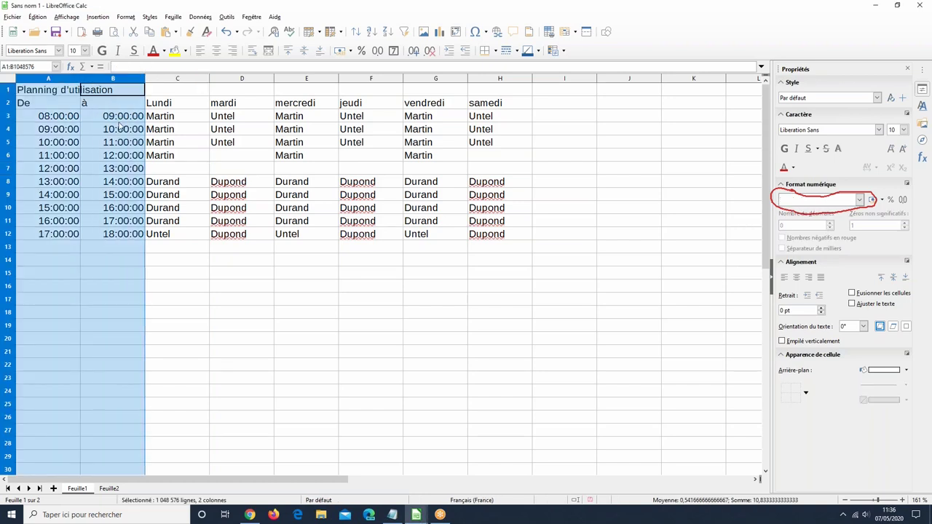
{"action": "left_click", "coordinate": [299, 313]}
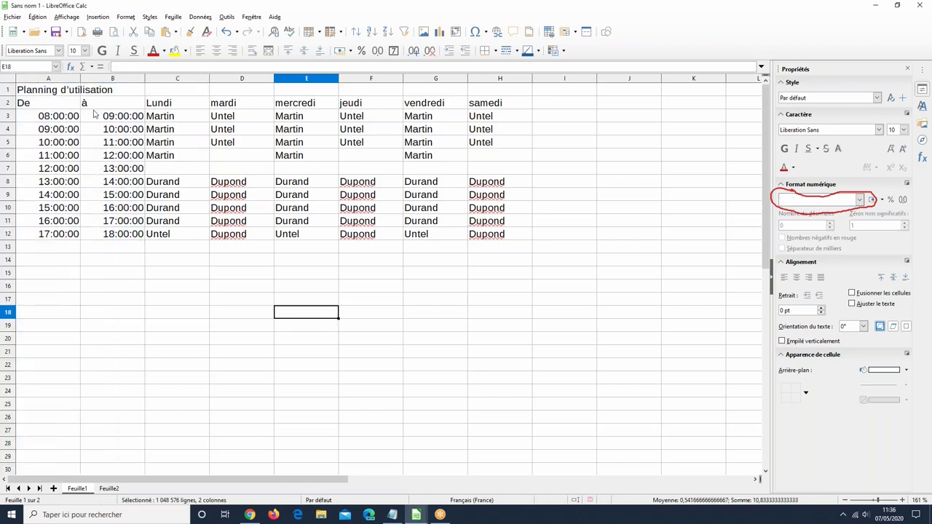
{"action": "left_click", "coordinate": [64, 78]}
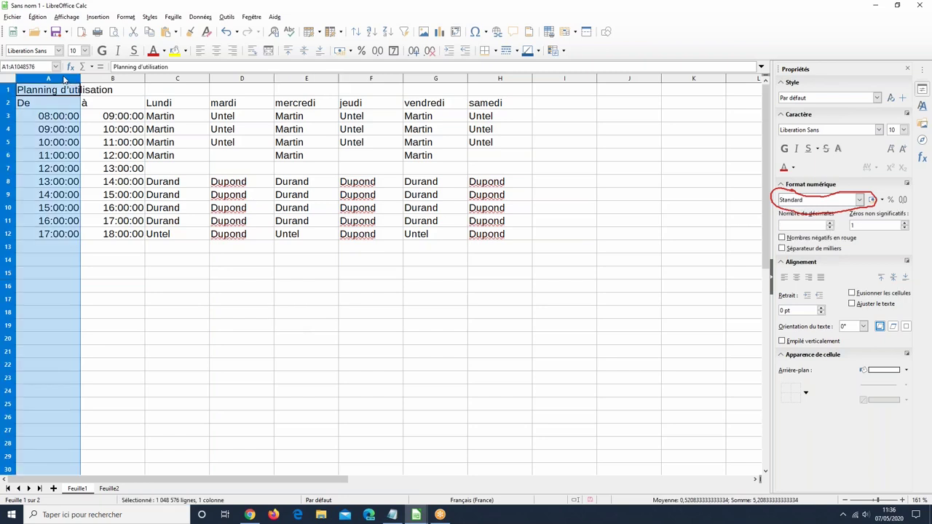
{"action": "left_click_drag", "start_coordinate": [65, 78], "coordinate": [102, 82]}
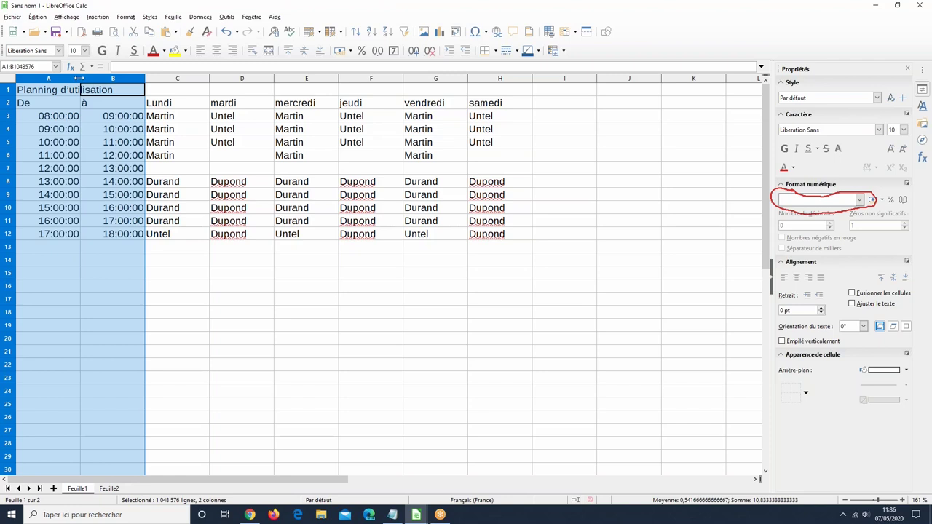
{"action": "mouse_move", "coordinate": [80, 78]}
{"action": "left_mouse_down"}
{"action": "mouse_move", "coordinate": [61, 78]}
{"action": "mouse_move", "coordinate": [88, 78]}
{"action": "mouse_move", "coordinate": [71, 78]}
{"action": "left_mouse_up"}
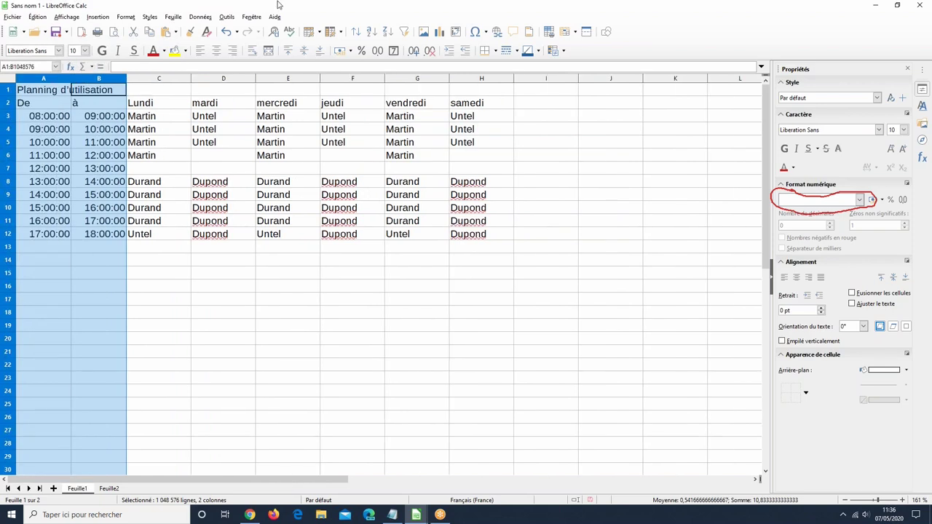
{"action": "left_click_drag", "start_coordinate": [159, 80], "coordinate": [469, 83]}
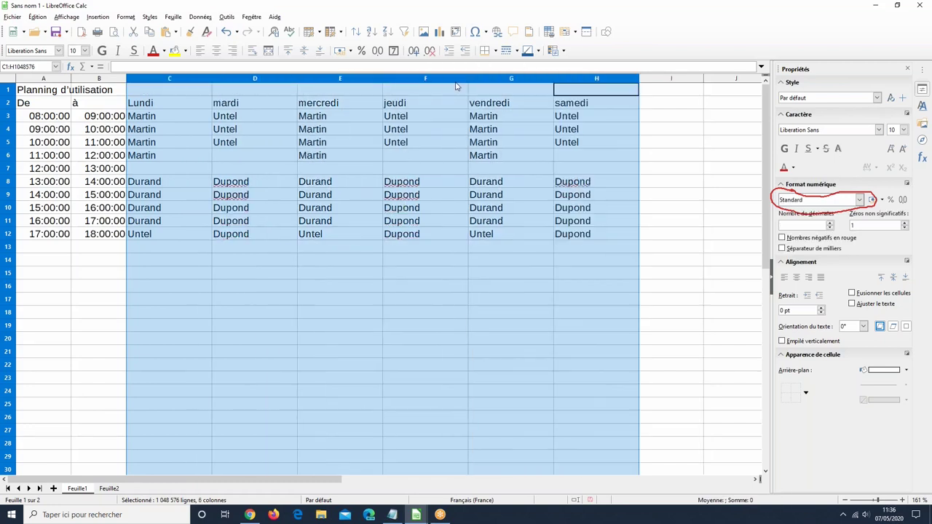
{"action": "left_click", "coordinate": [422, 370]}
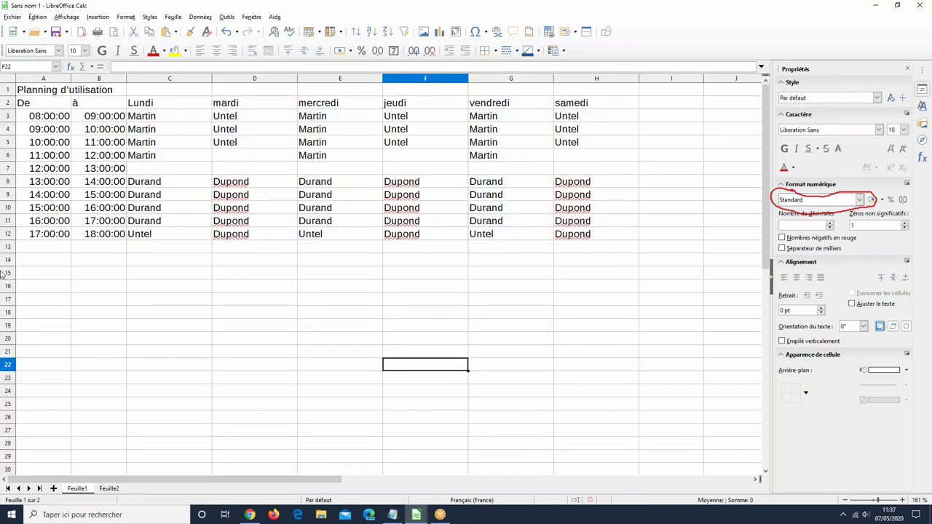
Increase the height of rows 2 to 12 together to roughly double.
{"action": "left_click", "coordinate": [6, 103]}
{"action": "left_click_drag", "start_coordinate": [7, 105], "coordinate": [4, 234]}
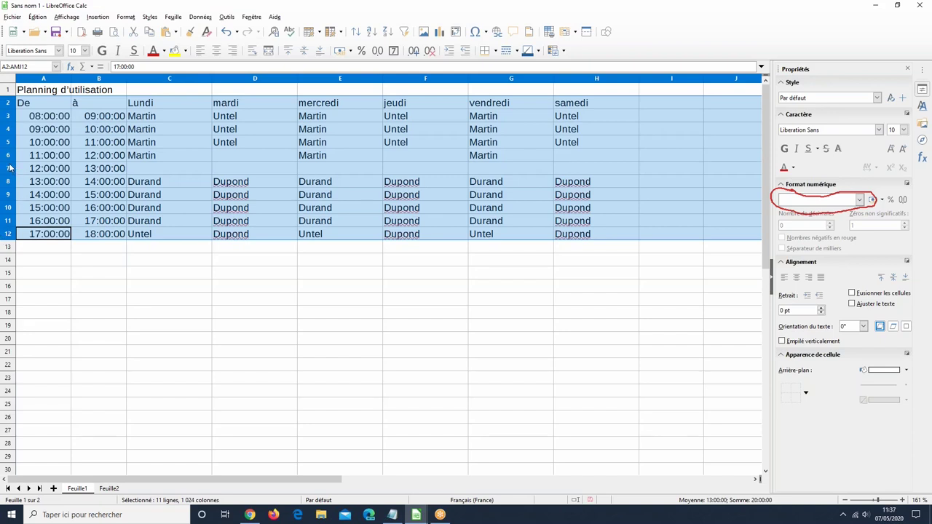
{"action": "left_click_drag", "start_coordinate": [8, 161], "coordinate": [8, 176]}
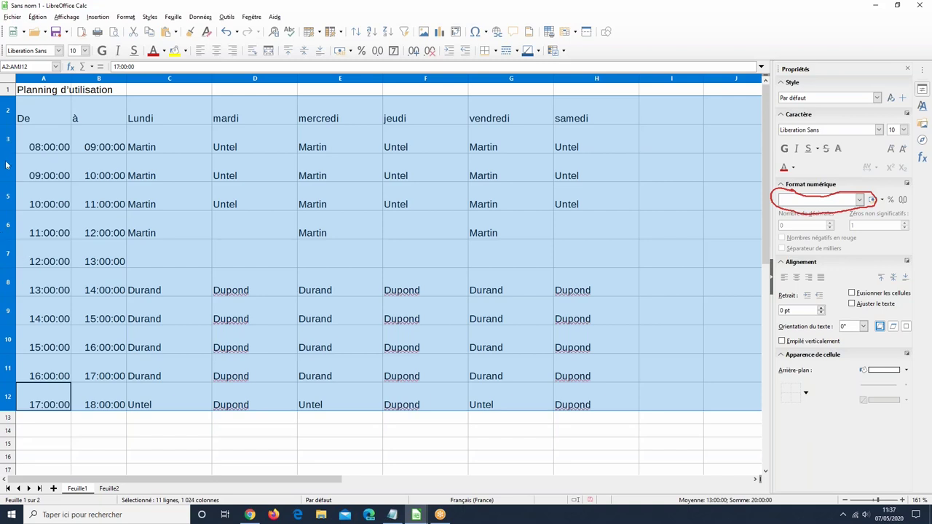
{"action": "left_click", "coordinate": [110, 205]}
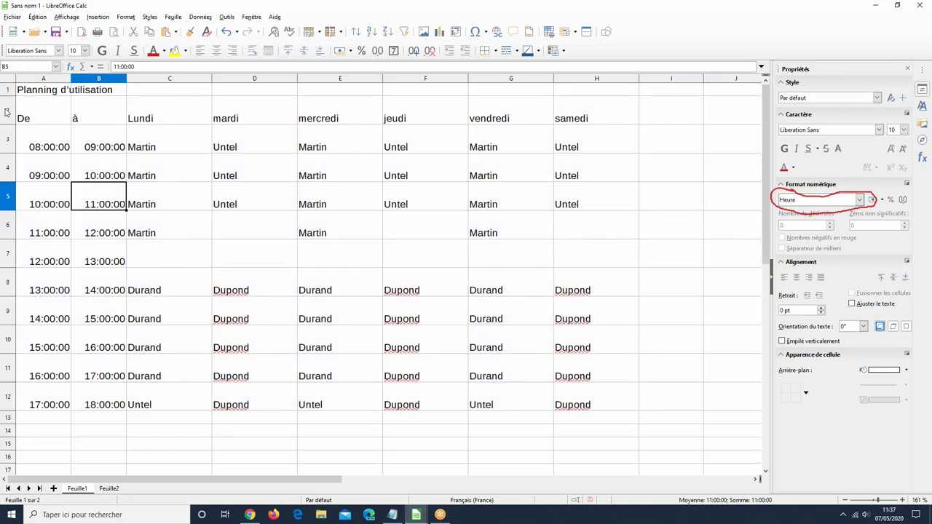
{"action": "left_click", "coordinate": [6, 113]}
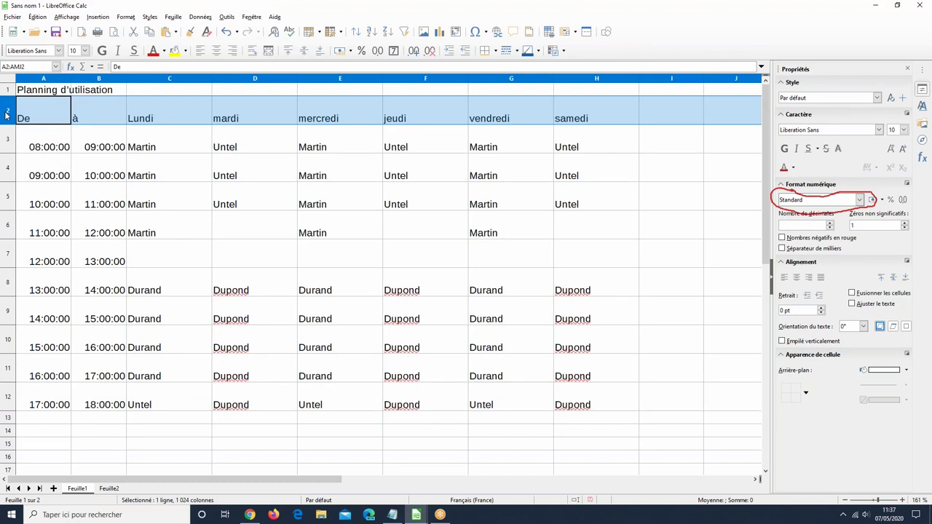
{"action": "left_click_drag", "start_coordinate": [7, 114], "coordinate": [7, 400]}
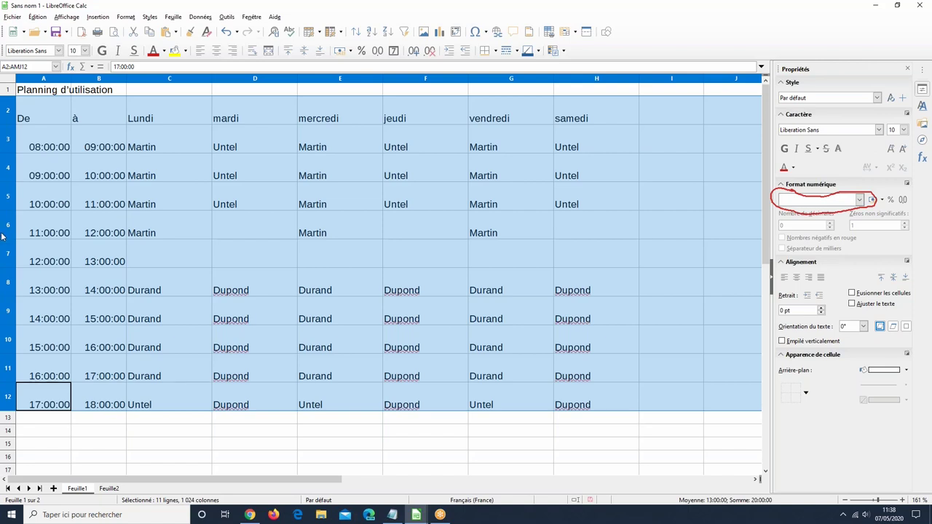
{"action": "left_click", "coordinate": [196, 443]}
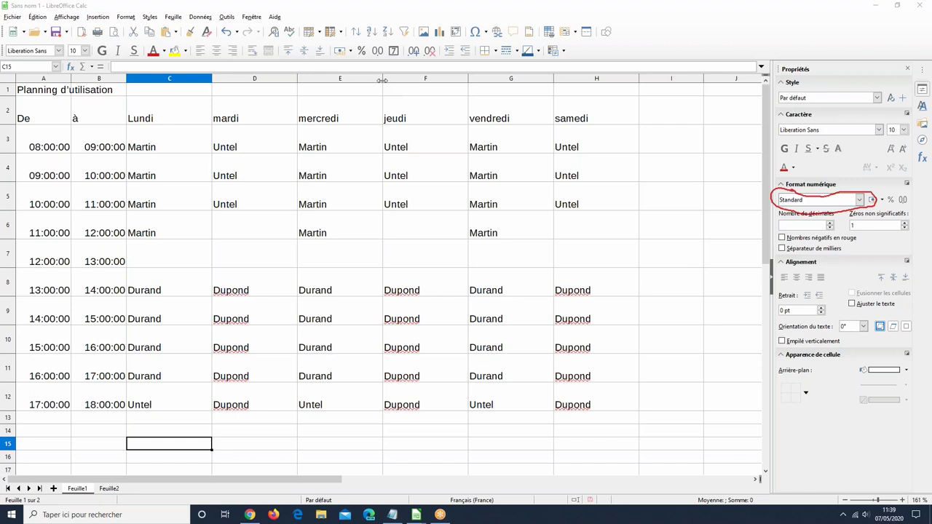
Format the hours in A3:B12 with the time format 13:37 (HH:MM), without seconds.
{"action": "left_click", "coordinate": [43, 153]}
{"action": "left_click_drag", "start_coordinate": [80, 251], "coordinate": [92, 399]}
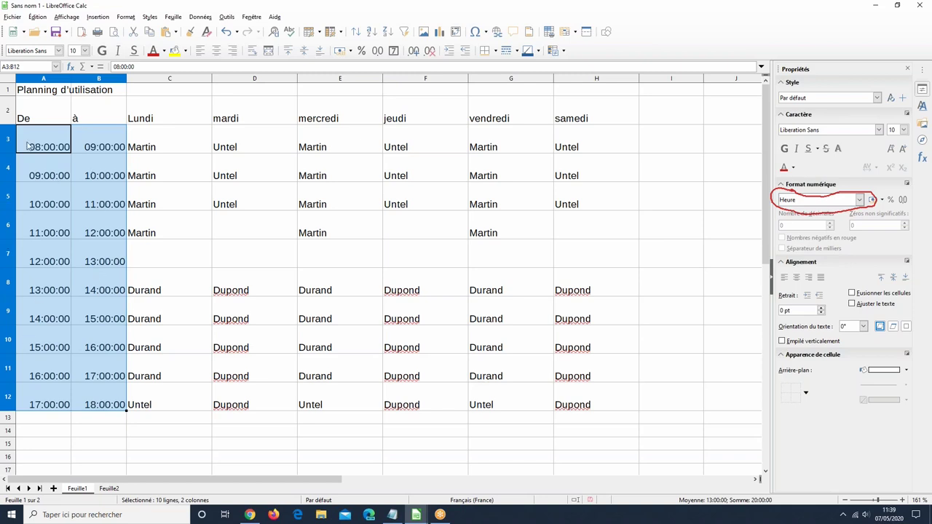
{"action": "left_click", "coordinate": [130, 19]}
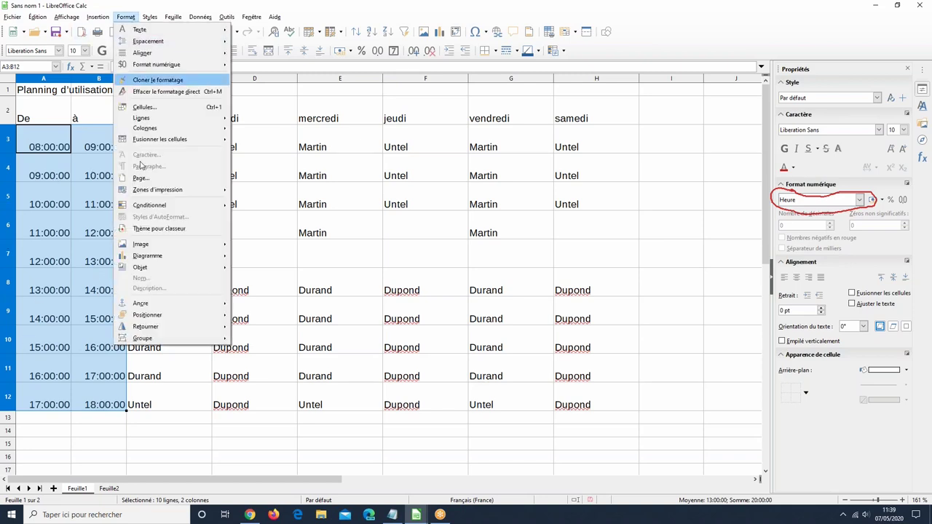
{"action": "left_click", "coordinate": [160, 108]}
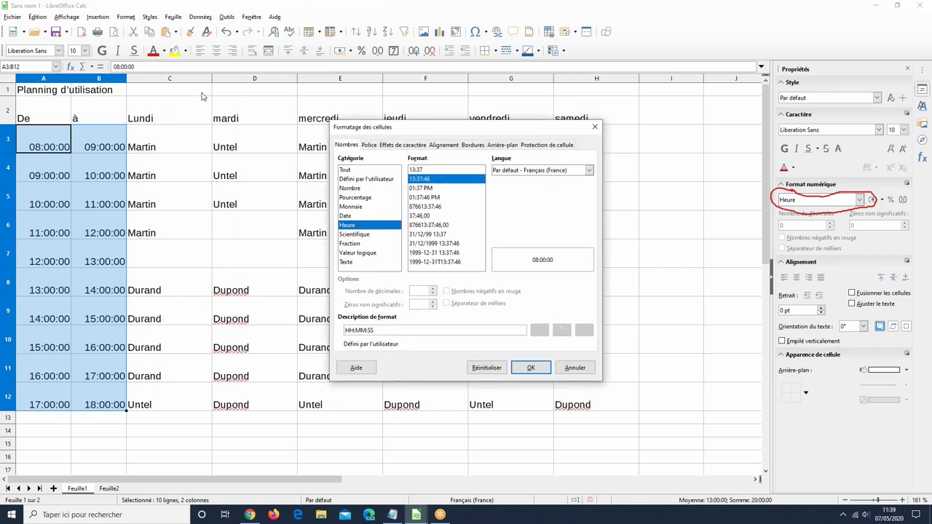
{"action": "left_click", "coordinate": [415, 170]}
{"action": "left_click", "coordinate": [531, 367]}
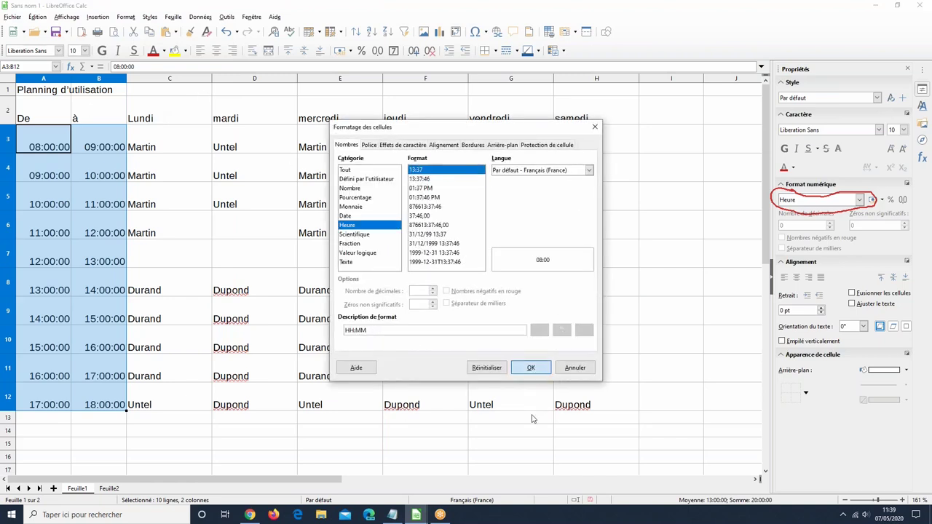
{"action": "left_click", "coordinate": [369, 449]}
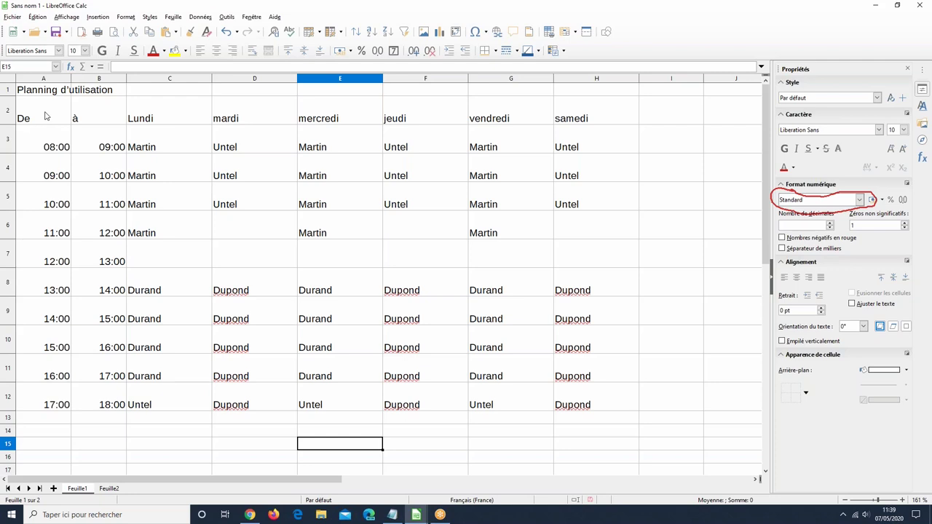
Set the font of the header cells A2:H2 to Haettenschweiler.
{"action": "left_click_drag", "start_coordinate": [44, 116], "coordinate": [602, 125]}
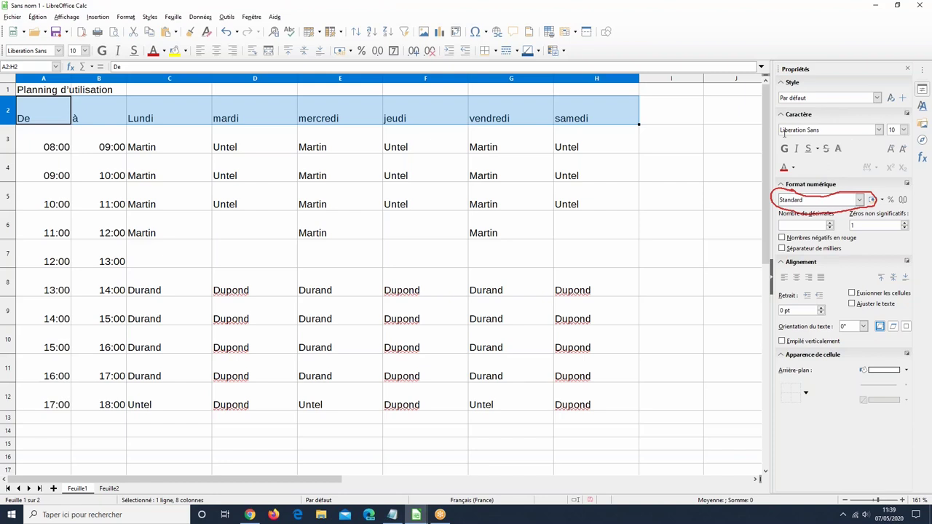
{"action": "left_click", "coordinate": [879, 130]}
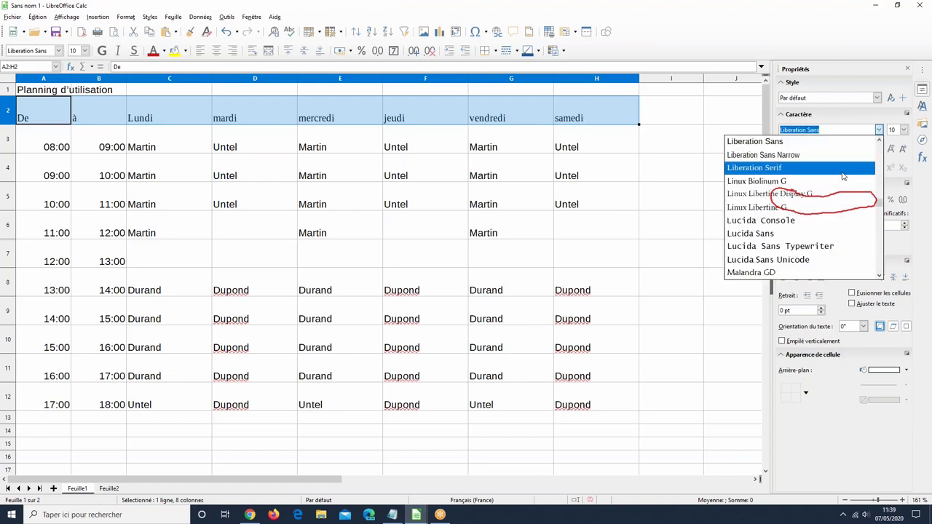
{"action": "scroll", "coordinate": [843, 176], "scroll_direction": "up", "scroll_amount": 10}
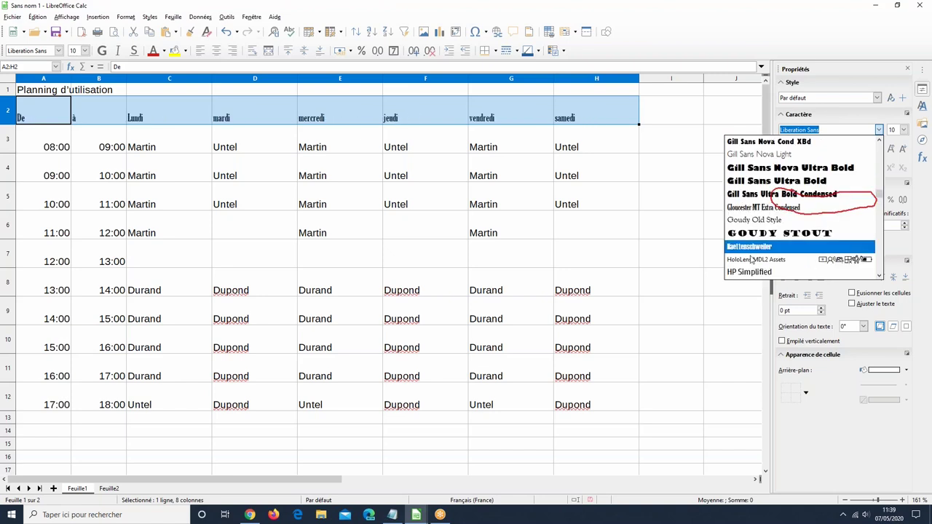
{"action": "left_click", "coordinate": [753, 248]}
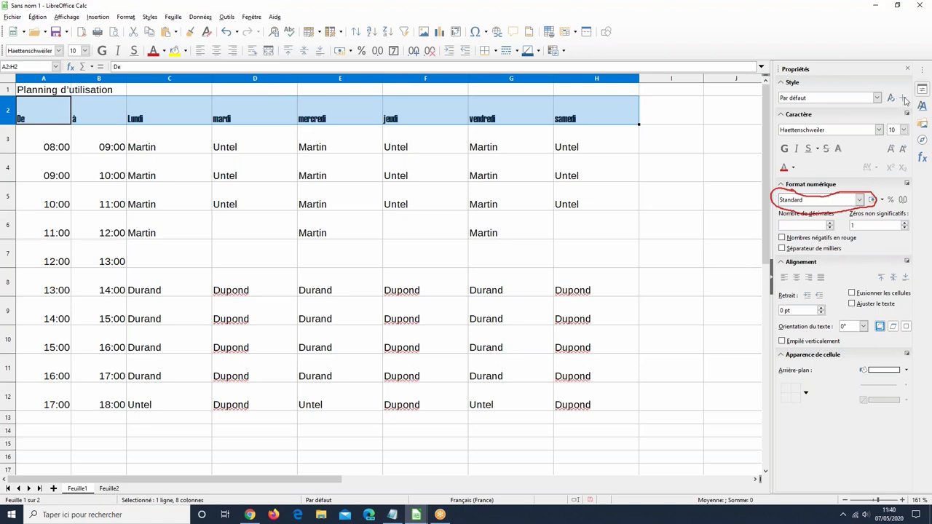
Set the font size of the header cells A2:H2 to 13.
{"action": "left_click", "coordinate": [903, 130]}
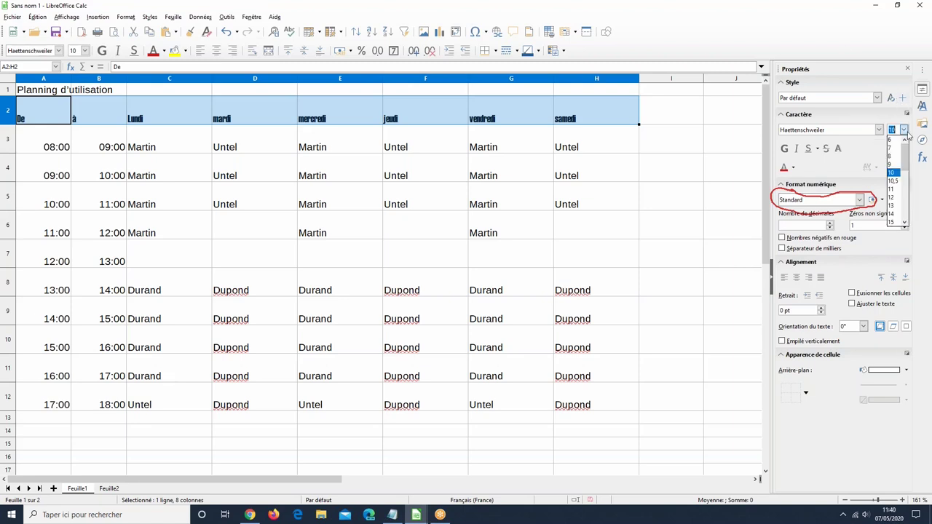
{"action": "left_click", "coordinate": [900, 205]}
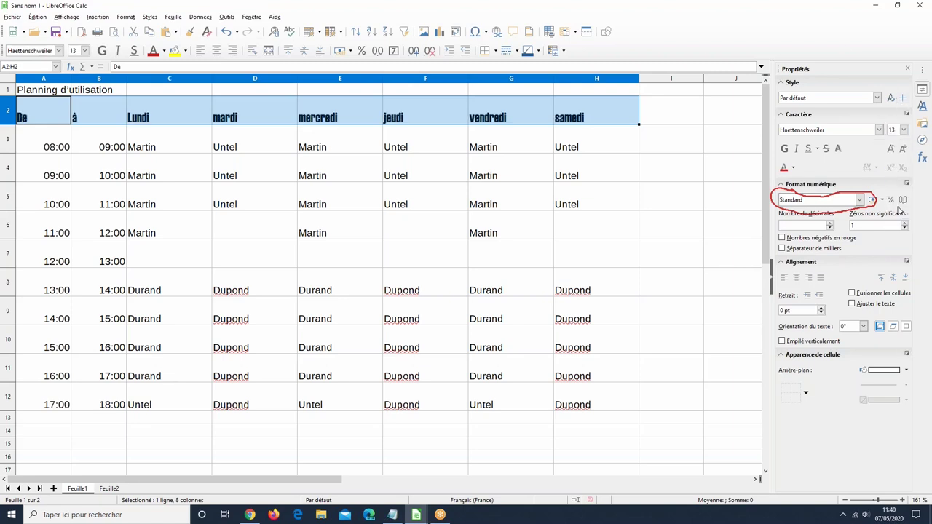
Try bold and italic on the header cells A2:H2 and a larger font size, restoring each setting.
{"action": "left_click", "coordinate": [784, 150]}
{"action": "left_click", "coordinate": [796, 149]}
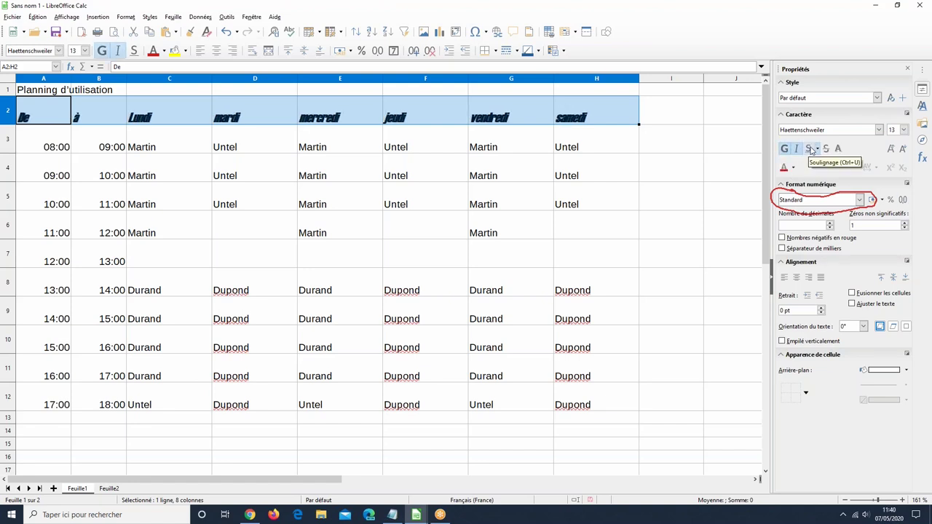
{"action": "left_click", "coordinate": [796, 150]}
{"action": "left_click", "coordinate": [785, 150]}
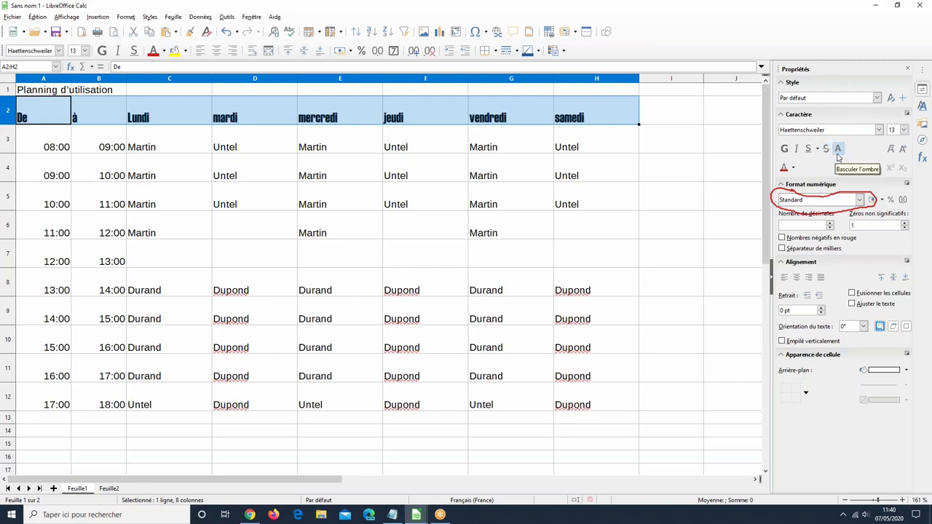
{"action": "left_click", "coordinate": [889, 150]}
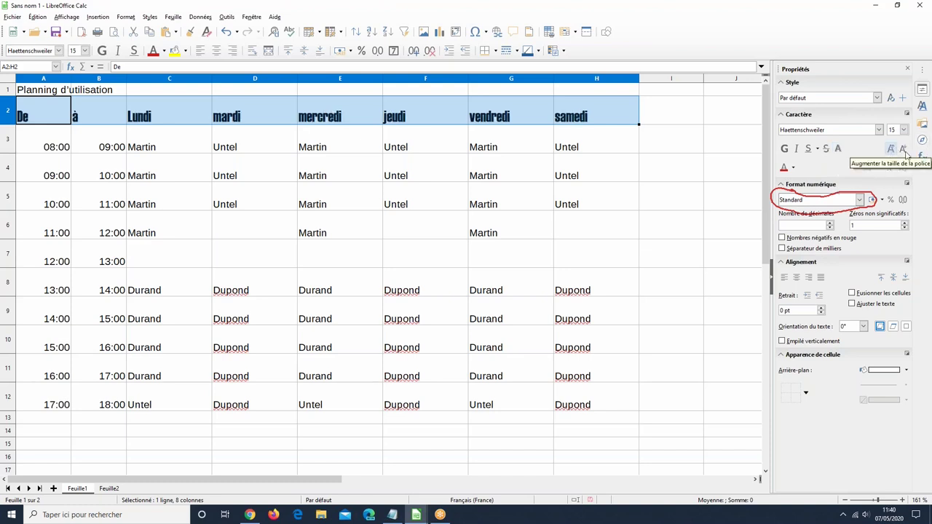
{"action": "left_click", "coordinate": [903, 150]}
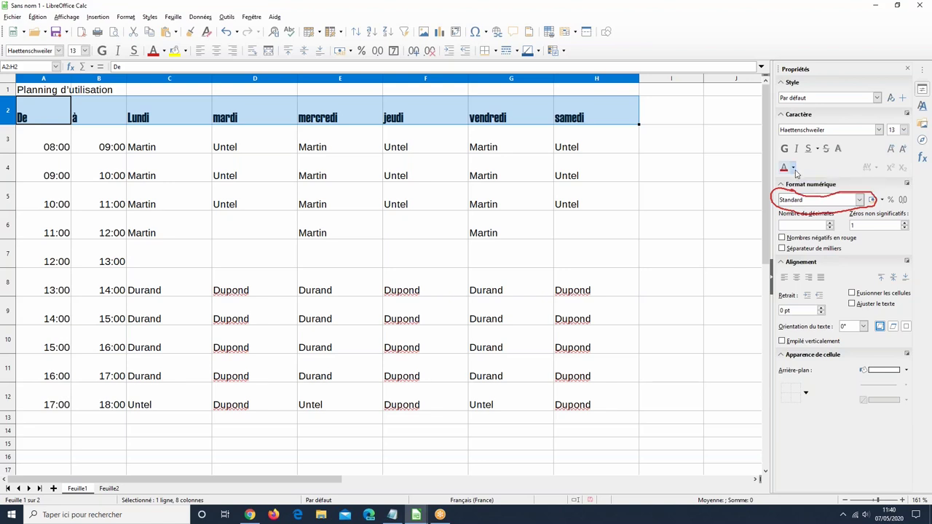
Colour the header text in A2:H2 purple and centre it horizontally and vertically in its cells.
{"action": "left_click", "coordinate": [794, 169]}
{"action": "left_click", "coordinate": [834, 271]}
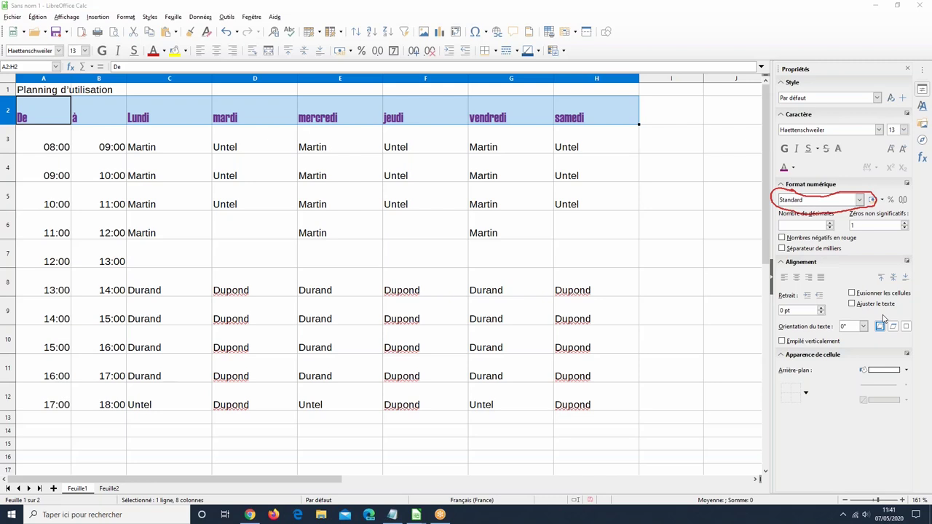
{"action": "left_click", "coordinate": [797, 281]}
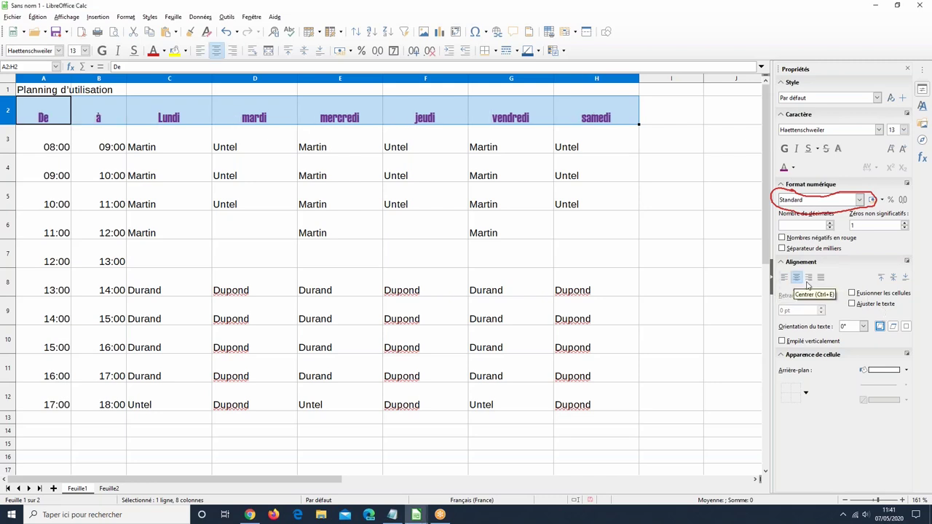
{"action": "left_click", "coordinate": [808, 278]}
{"action": "left_click", "coordinate": [795, 281]}
{"action": "left_click", "coordinate": [882, 279]}
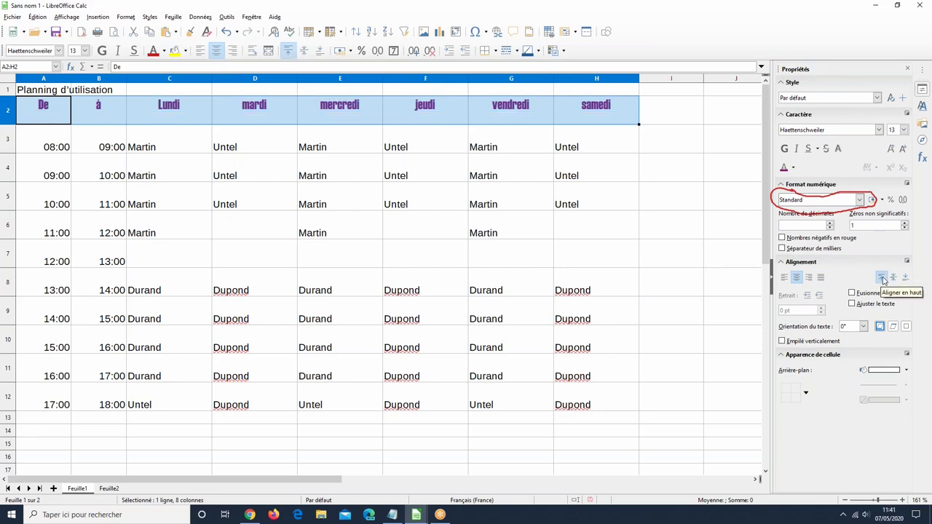
{"action": "left_click", "coordinate": [894, 278]}
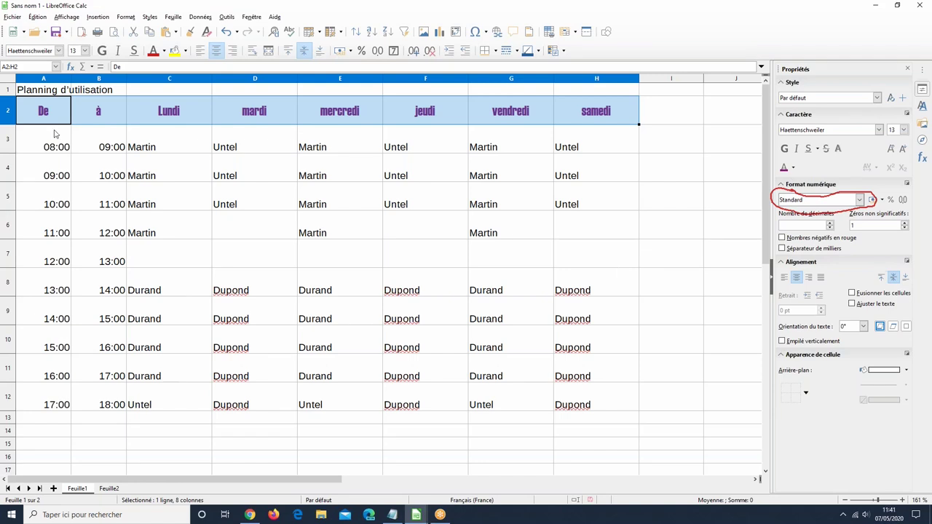
Centre the surnames in C3:H12 both horizontally and vertically in their cells.
{"action": "left_click", "coordinate": [166, 142]}
{"action": "key", "text": "shift+Down"}
{"action": "key", "text": "shift+Down"}
{"action": "left_click", "coordinate": [610, 406], "text": "shift"}
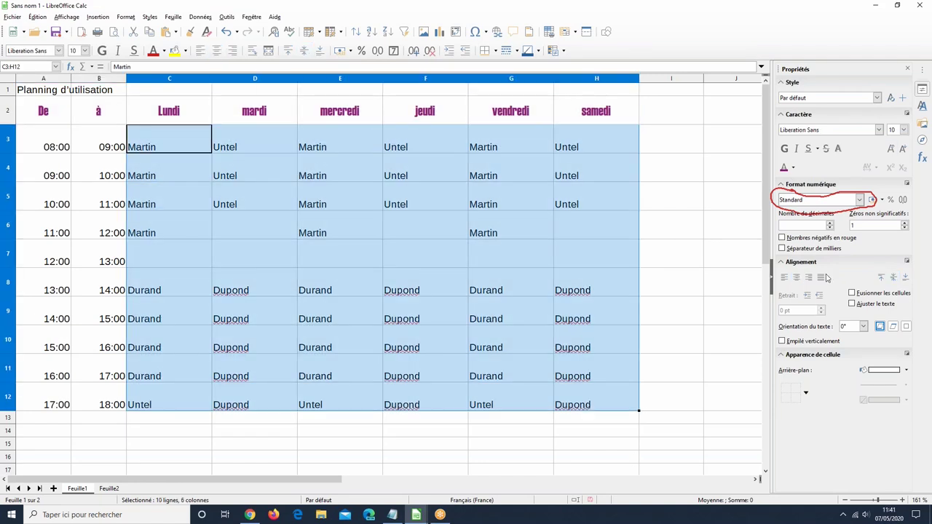
{"action": "left_click", "coordinate": [797, 278]}
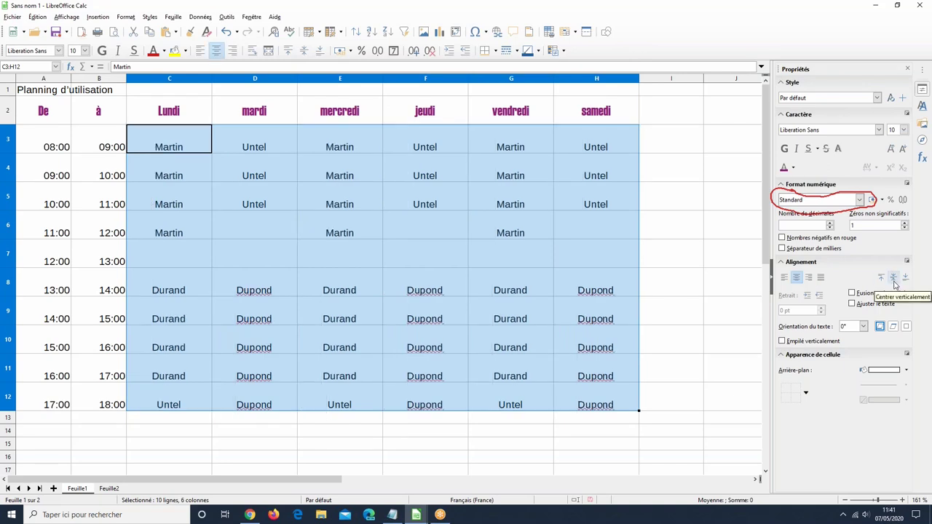
{"action": "left_click", "coordinate": [893, 277]}
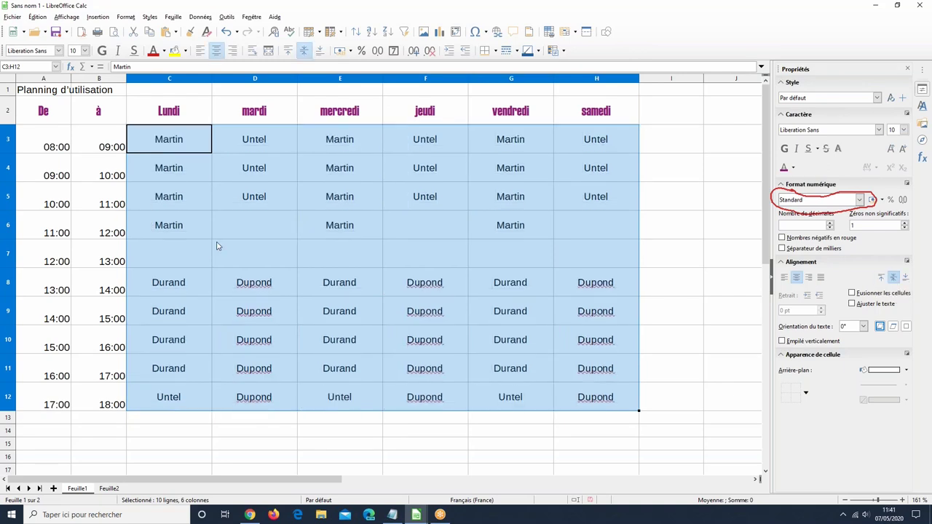
Centre the hours in A3:B12 vertically in their cells.
{"action": "left_click_drag", "start_coordinate": [51, 145], "coordinate": [91, 404]}
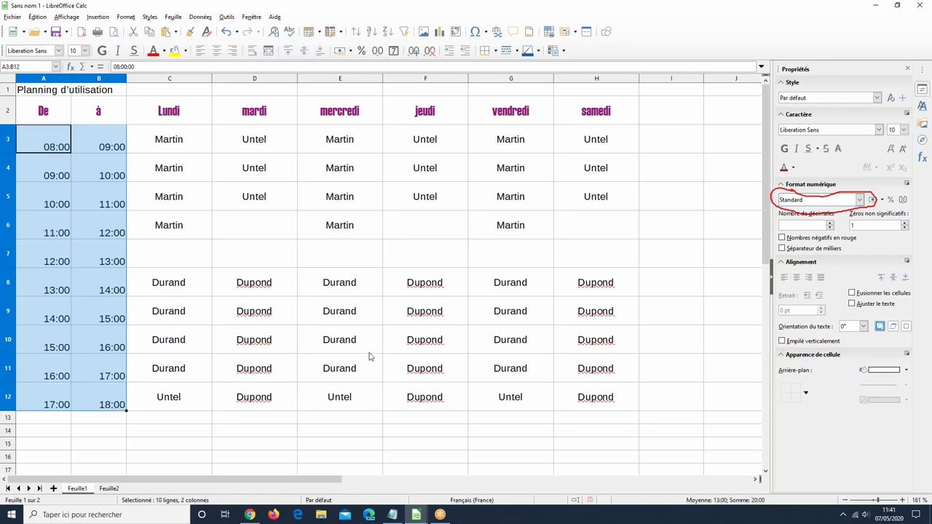
{"action": "left_click", "coordinate": [894, 278]}
{"action": "left_click", "coordinate": [697, 169]}
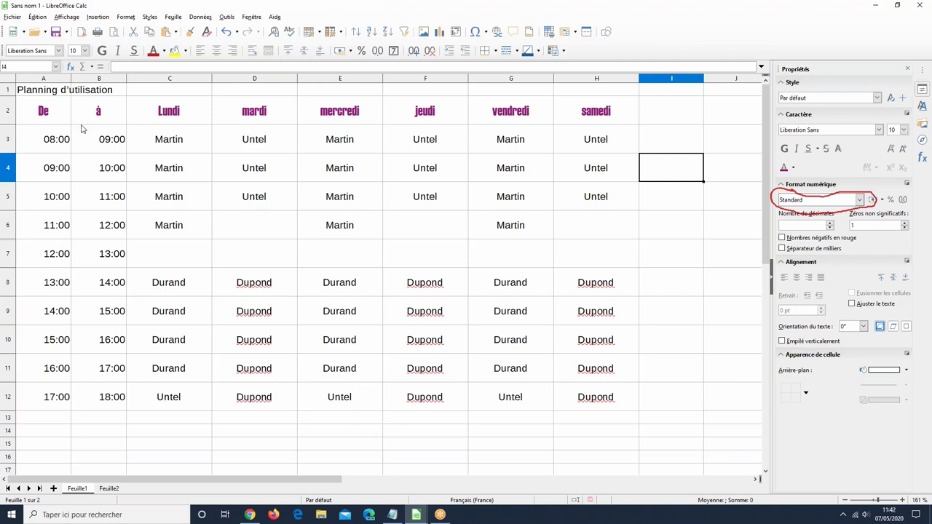
Give the header cells A2:H2 a light yellow-green background.
{"action": "left_click_drag", "start_coordinate": [37, 113], "coordinate": [587, 113]}
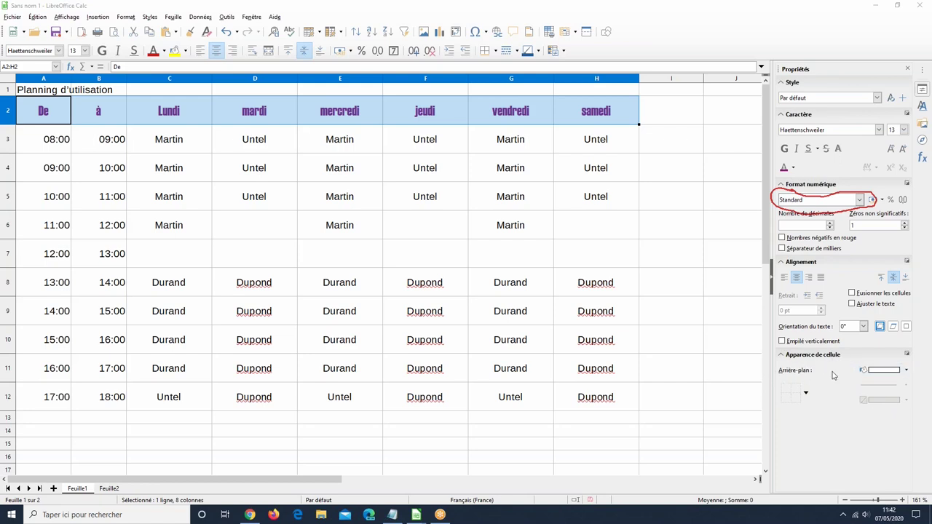
{"action": "left_click", "coordinate": [902, 371]}
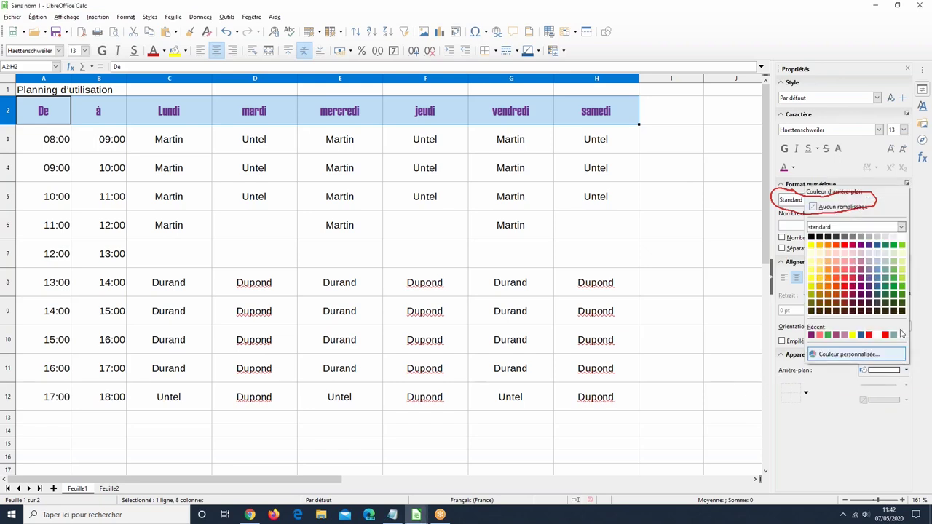
{"action": "left_click", "coordinate": [894, 277]}
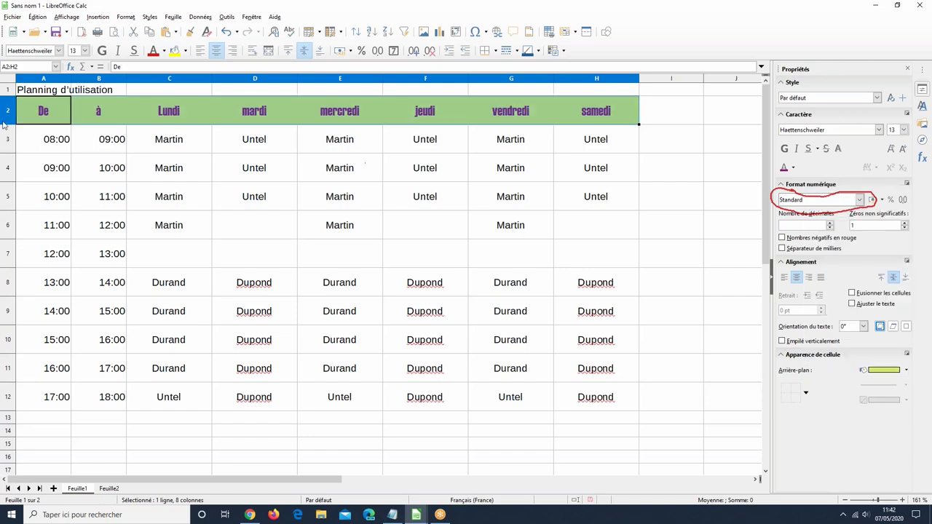
{"action": "left_click", "coordinate": [642, 217]}
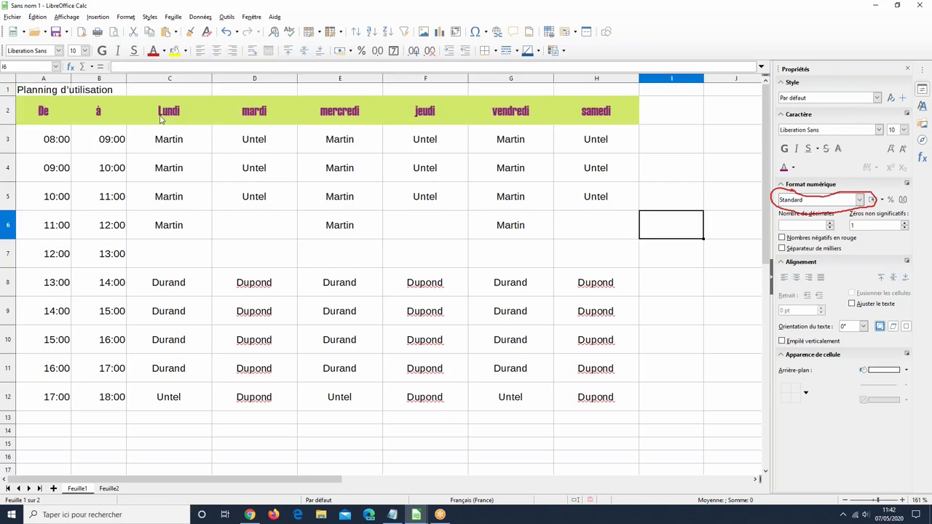
Fill the morning cells C3:C6, E3:E6 and G3:G6 together with an orange background.
{"action": "left_click_drag", "start_coordinate": [174, 253], "coordinate": [596, 264]}
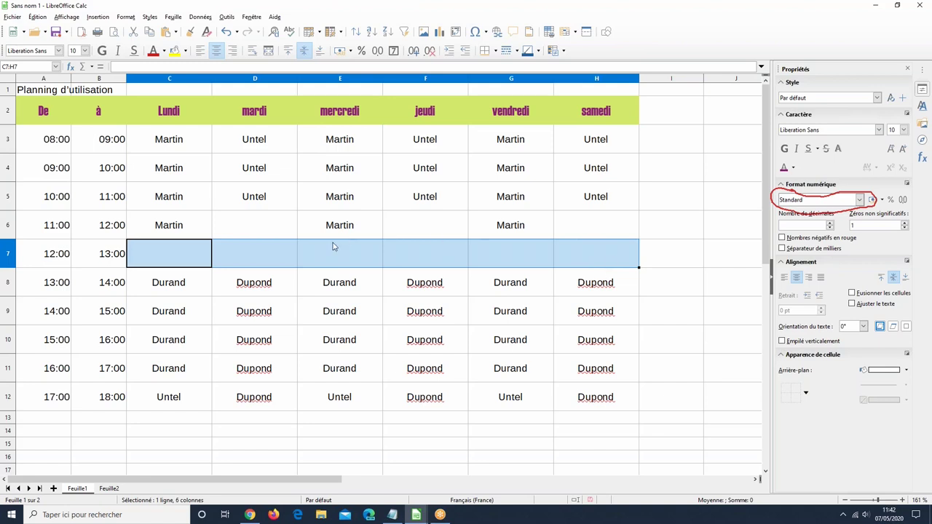
{"action": "left_click_drag", "start_coordinate": [181, 140], "coordinate": [184, 227]}
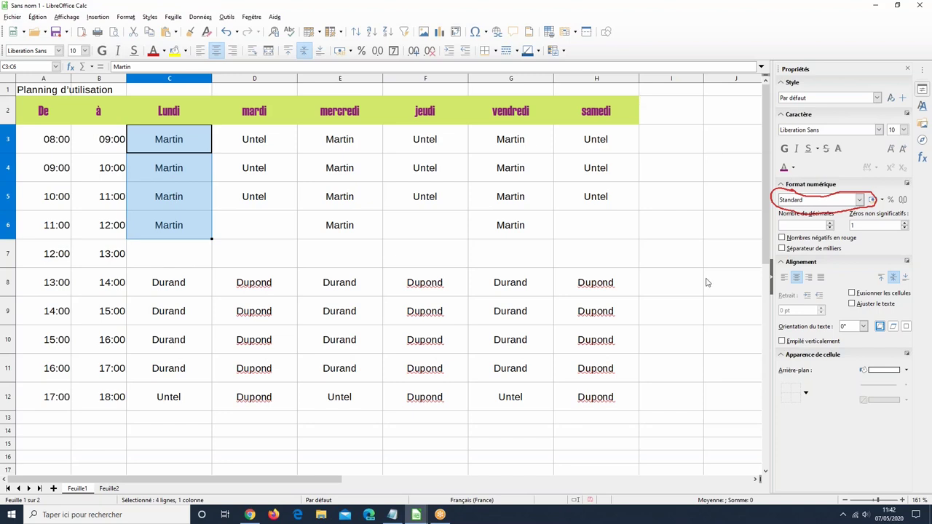
{"action": "left_click", "coordinate": [345, 144], "text": "ctrl"}
{"action": "left_click_drag", "start_coordinate": [350, 168], "coordinate": [351, 223]}
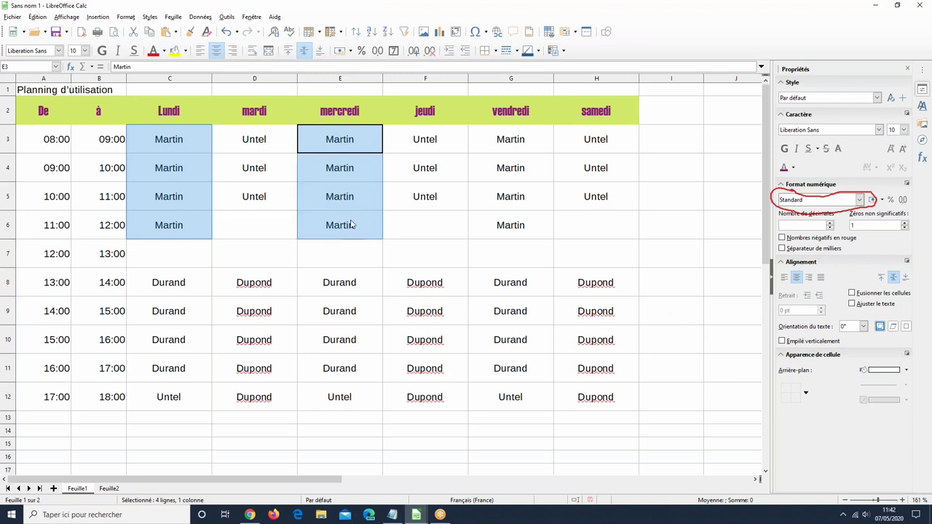
{"action": "left_click", "coordinate": [544, 139], "text": "ctrl"}
{"action": "left_click_drag", "start_coordinate": [543, 216], "coordinate": [542, 217]}
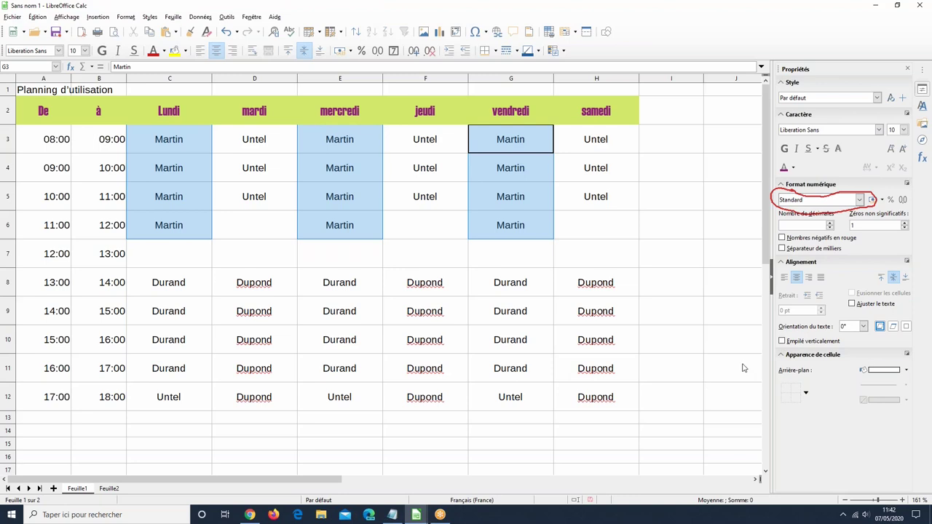
{"action": "left_click", "coordinate": [903, 371]}
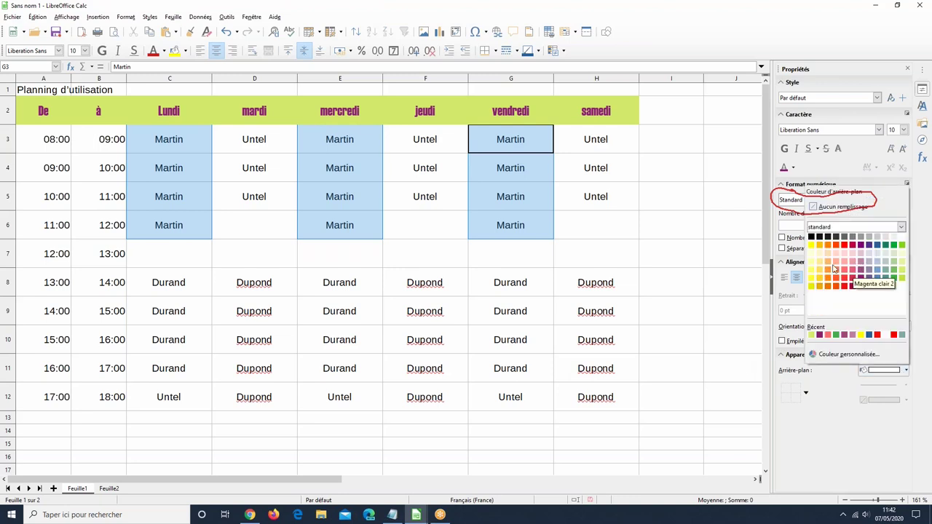
{"action": "left_click", "coordinate": [395, 447]}
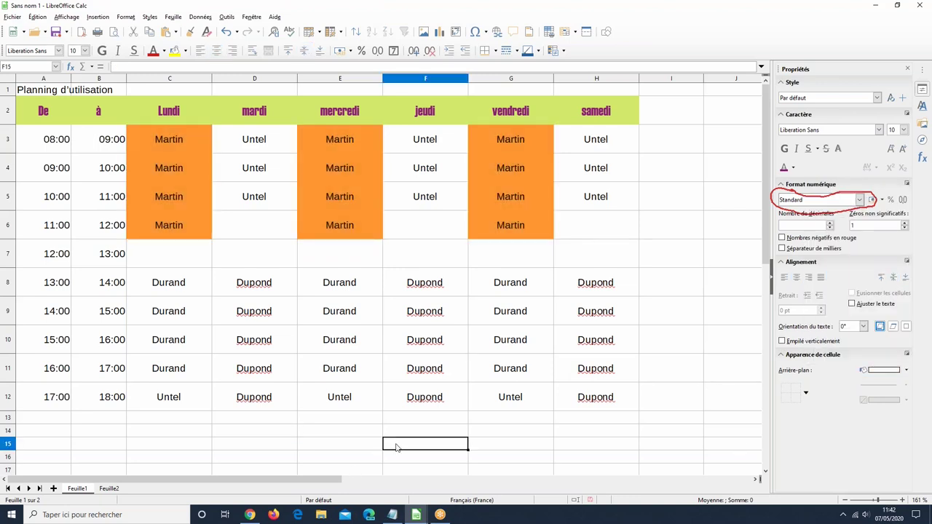
Fill the morning cells D3:D5, F3:F5 and H3:H5 together with a medium blue background.
{"action": "left_click", "coordinate": [257, 139]}
{"action": "left_click", "coordinate": [256, 193], "text": "shift"}
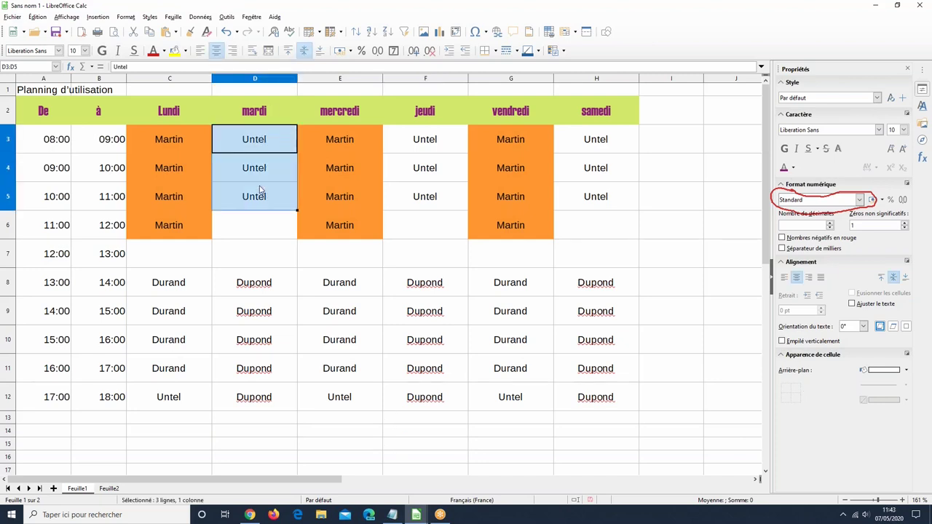
{"action": "left_click_drag", "start_coordinate": [460, 134], "coordinate": [459, 195]}
{"action": "left_click_drag", "start_coordinate": [600, 142], "coordinate": [599, 187]}
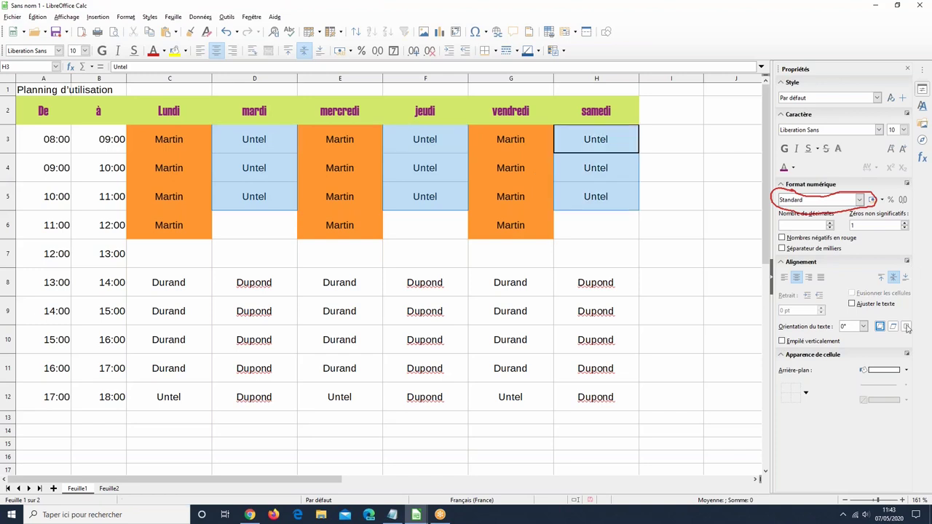
{"action": "left_click", "coordinate": [905, 370]}
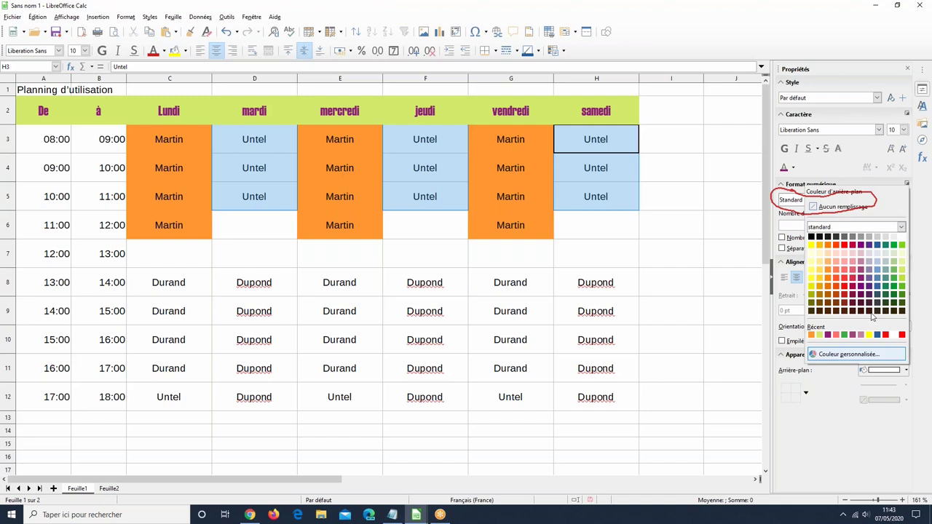
{"action": "left_click", "coordinate": [877, 275]}
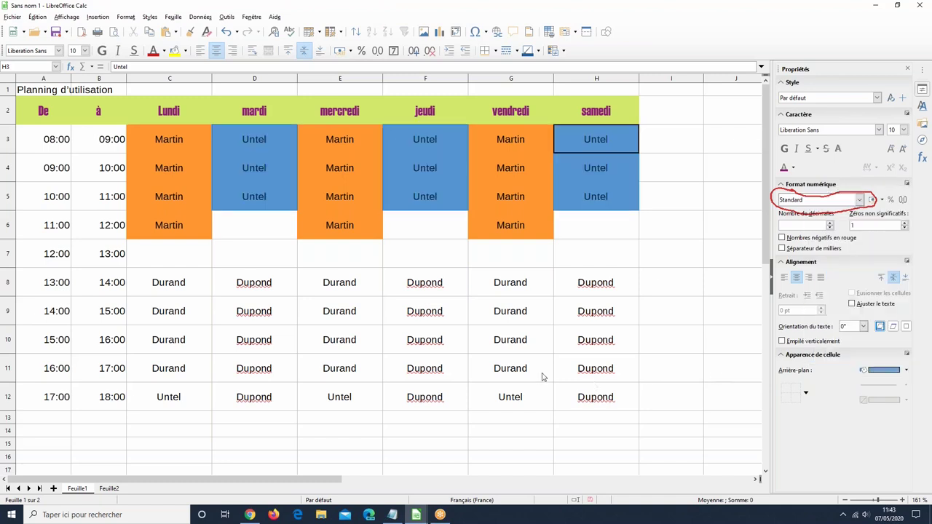
{"action": "left_click", "coordinate": [706, 215]}
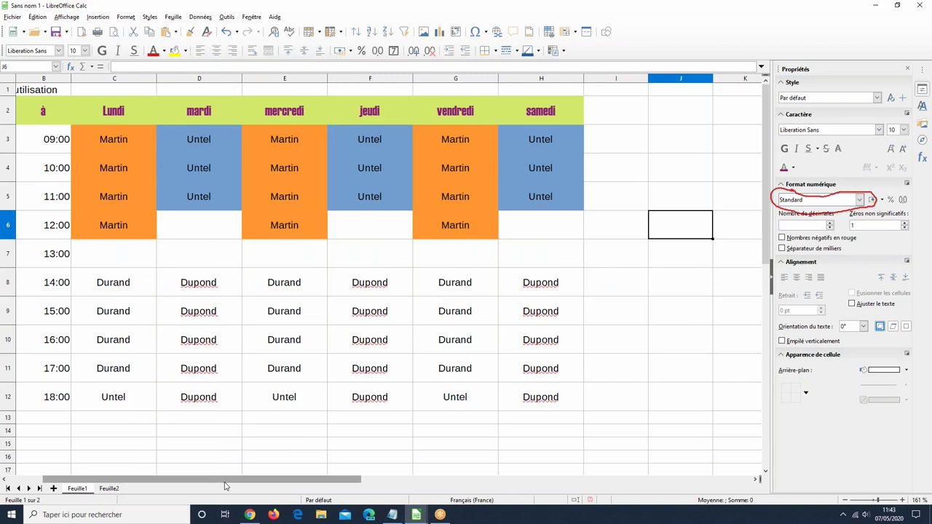
{"action": "left_click_drag", "start_coordinate": [225, 483], "coordinate": [101, 482]}
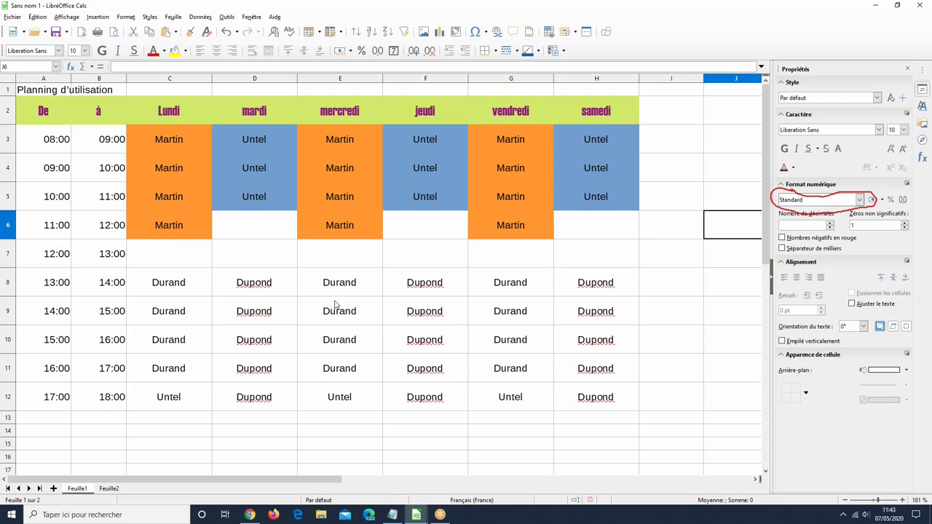
{"action": "key", "text": "ctrl+a"}
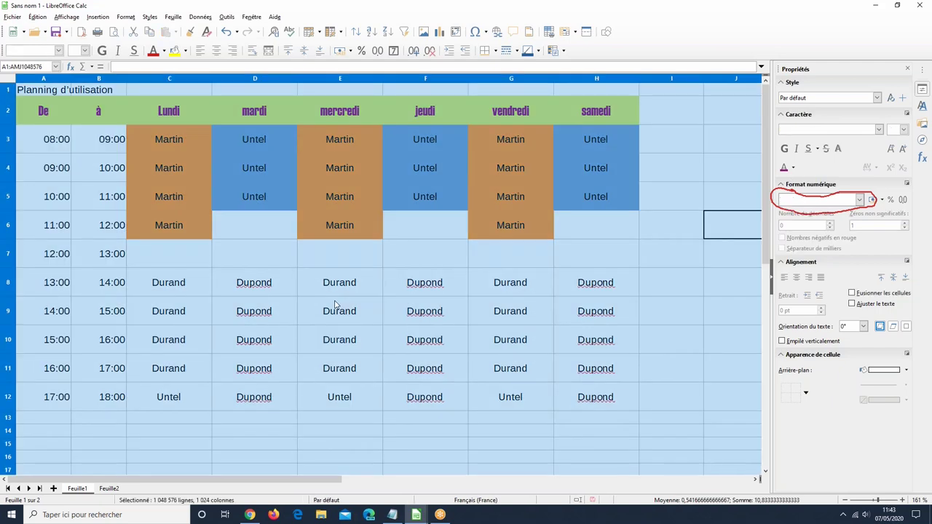
{"action": "left_click", "coordinate": [325, 289]}
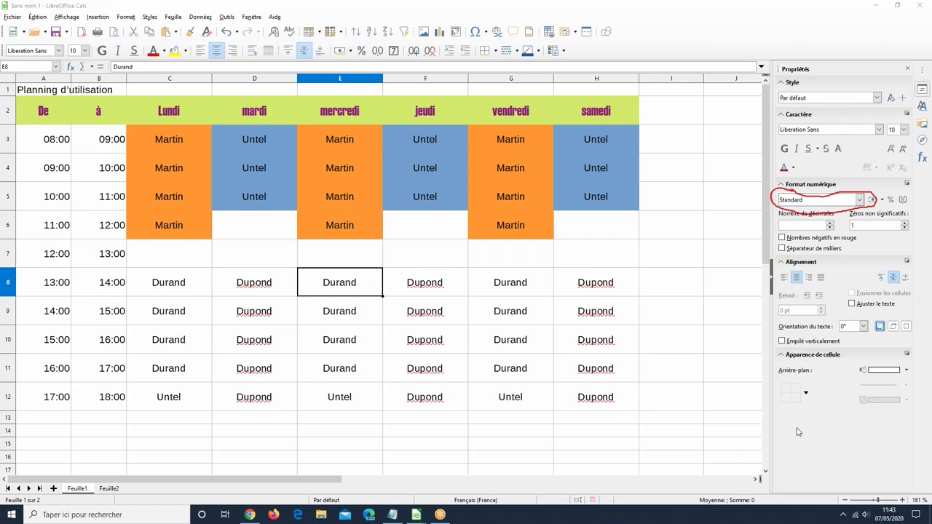
{"action": "left_click", "coordinate": [231, 367]}
Apply all borders, outer and inner, to the timetable range A2:H12.
{"action": "left_click", "coordinate": [45, 116]}
{"action": "left_click_drag", "start_coordinate": [45, 116], "coordinate": [575, 399]}
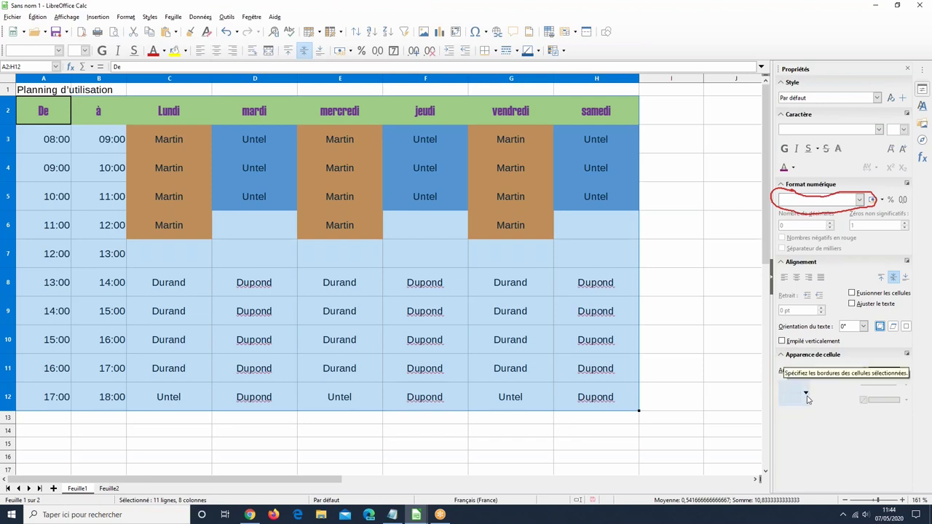
{"action": "left_click", "coordinate": [805, 395]}
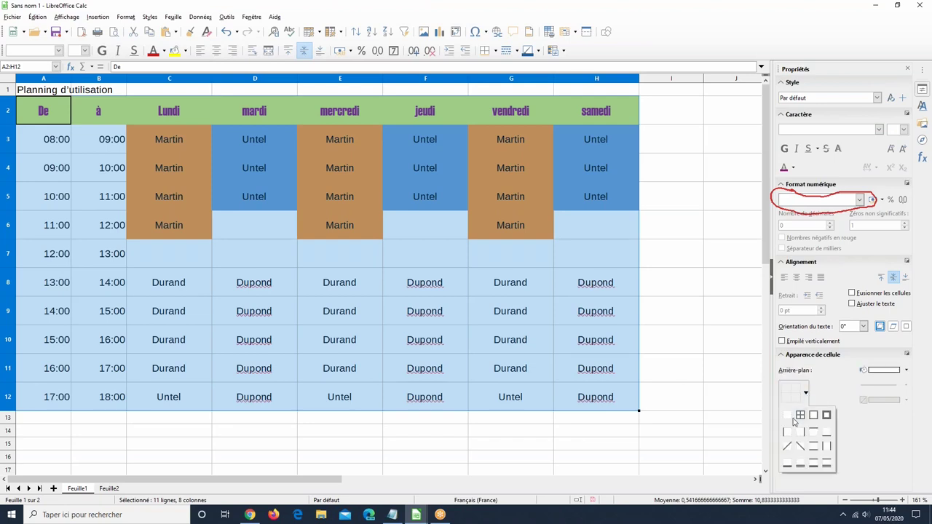
{"action": "left_click", "coordinate": [794, 421]}
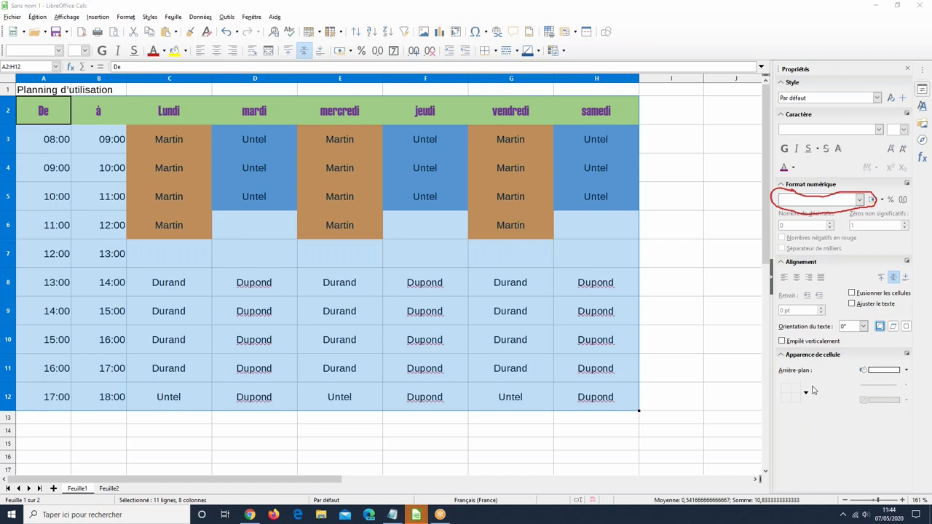
{"action": "left_click", "coordinate": [805, 393]}
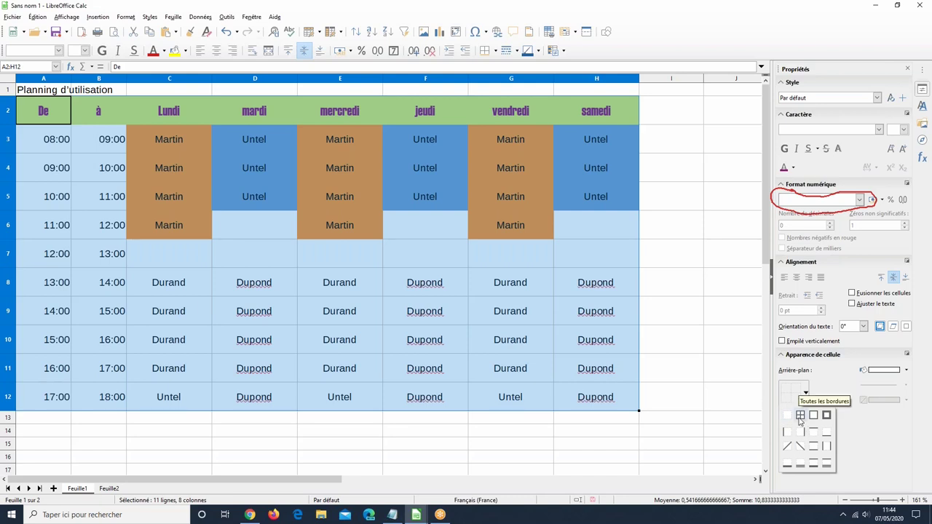
{"action": "left_click", "coordinate": [800, 416]}
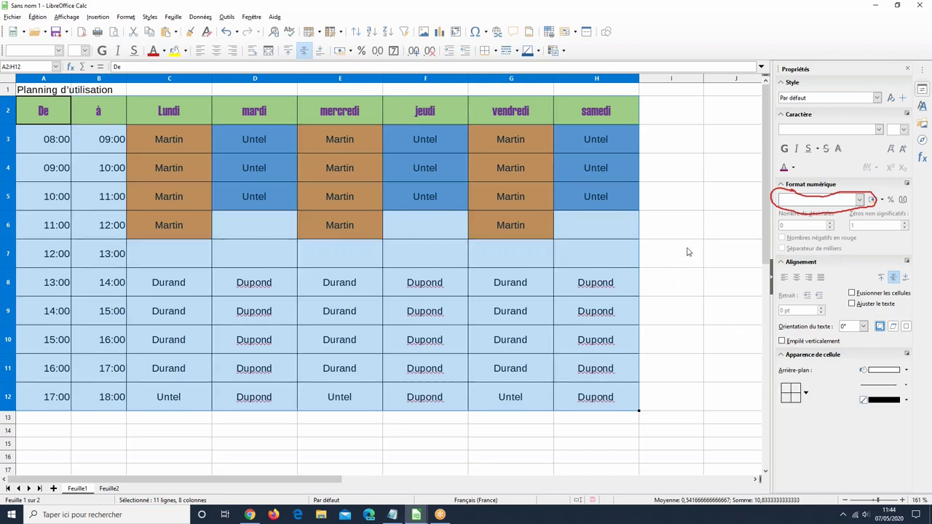
{"action": "left_click", "coordinate": [687, 252]}
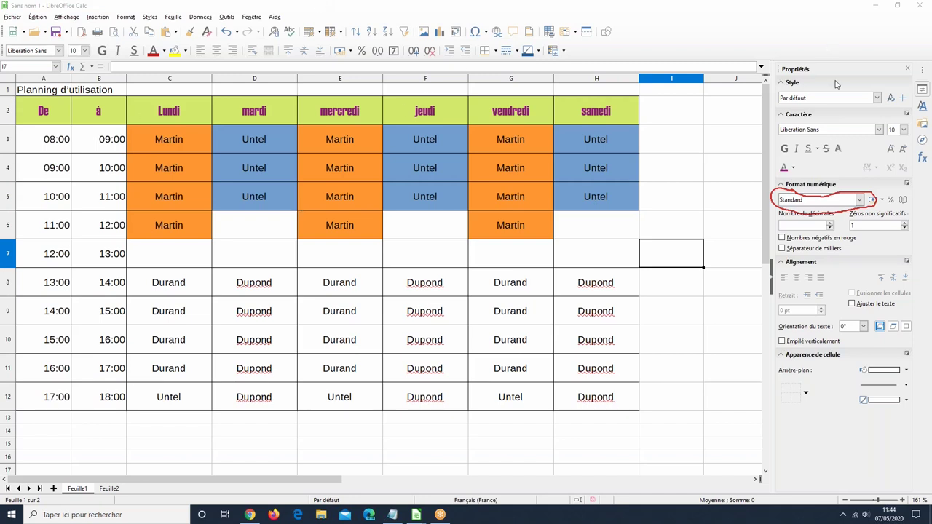
Set the borders of A2:H12 through the cell formatting dialog, with an outer box, all inner lines, a solid line style and black colour.
{"action": "left_click_drag", "start_coordinate": [44, 116], "coordinate": [604, 401]}
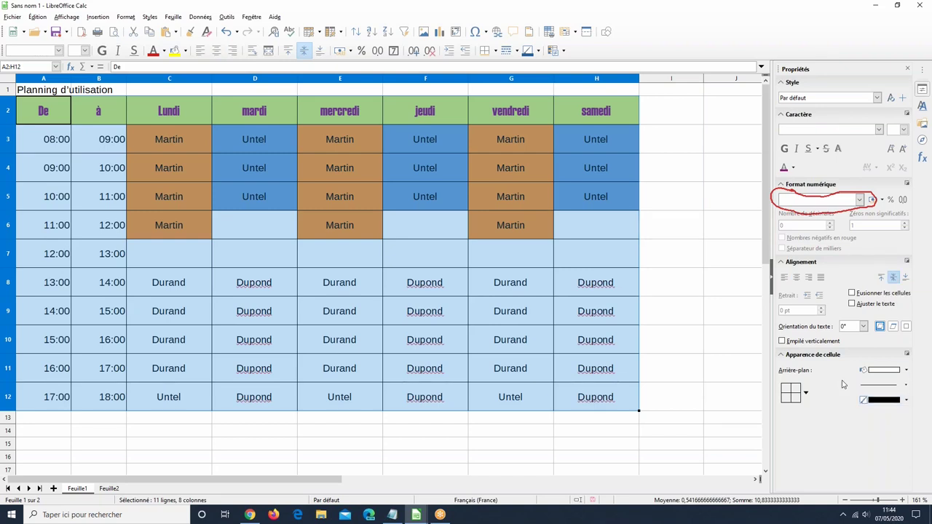
{"action": "left_click", "coordinate": [496, 53]}
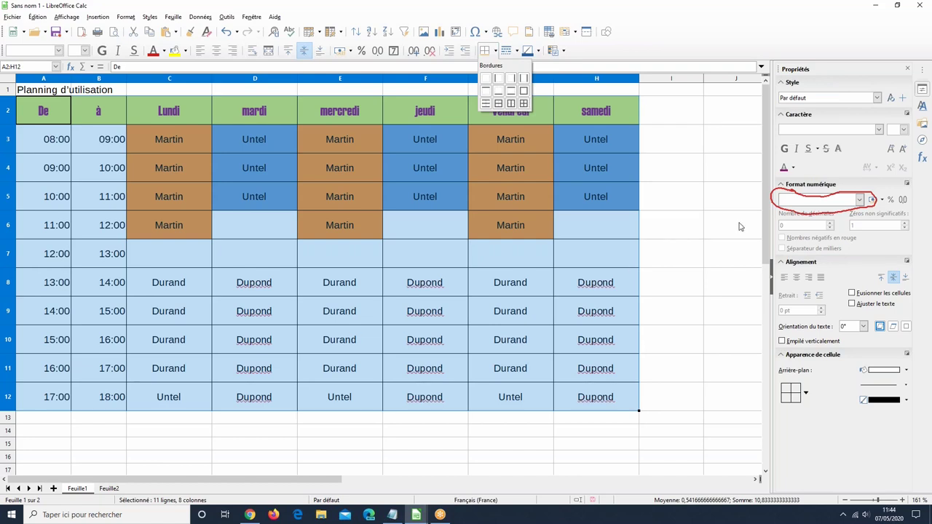
{"action": "left_click", "coordinate": [132, 22]}
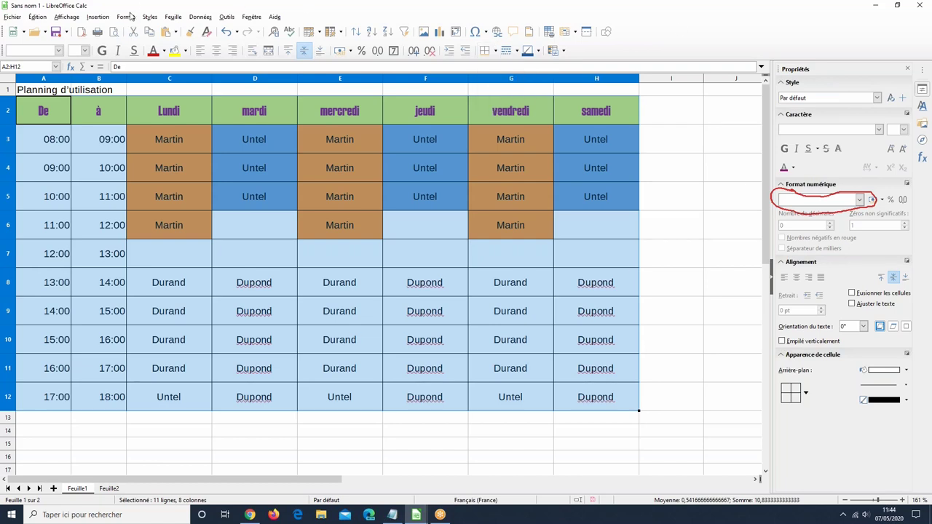
{"action": "left_click", "coordinate": [132, 20]}
{"action": "left_click", "coordinate": [133, 21]}
{"action": "left_click", "coordinate": [131, 21]}
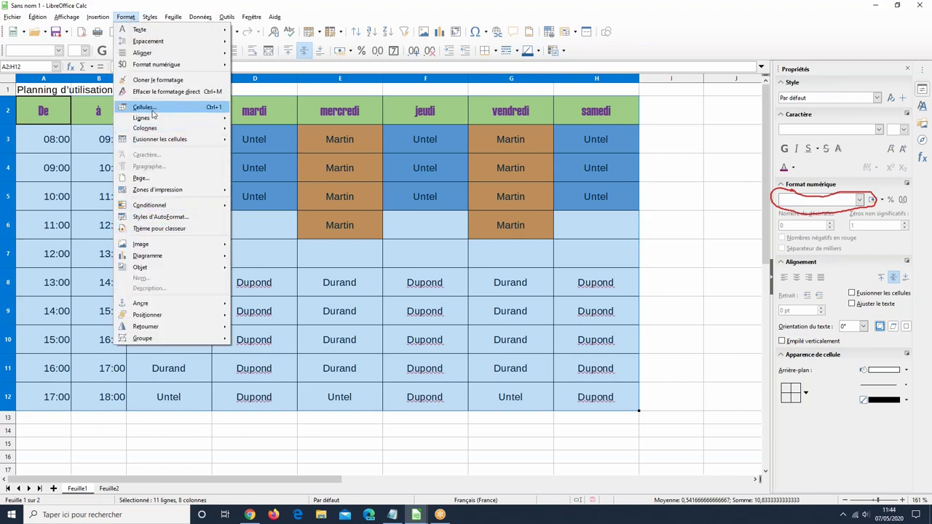
{"action": "left_click", "coordinate": [248, 119]}
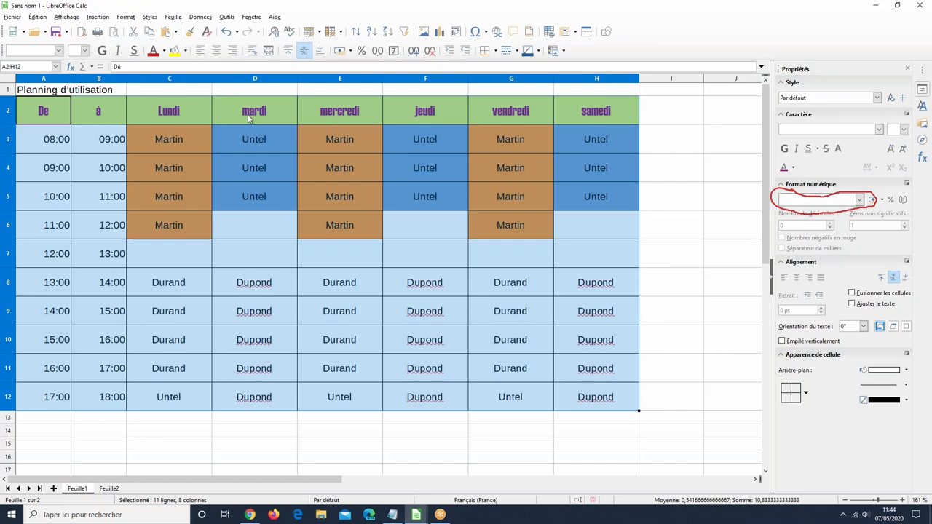
{"action": "key", "text": "ctrl+1"}
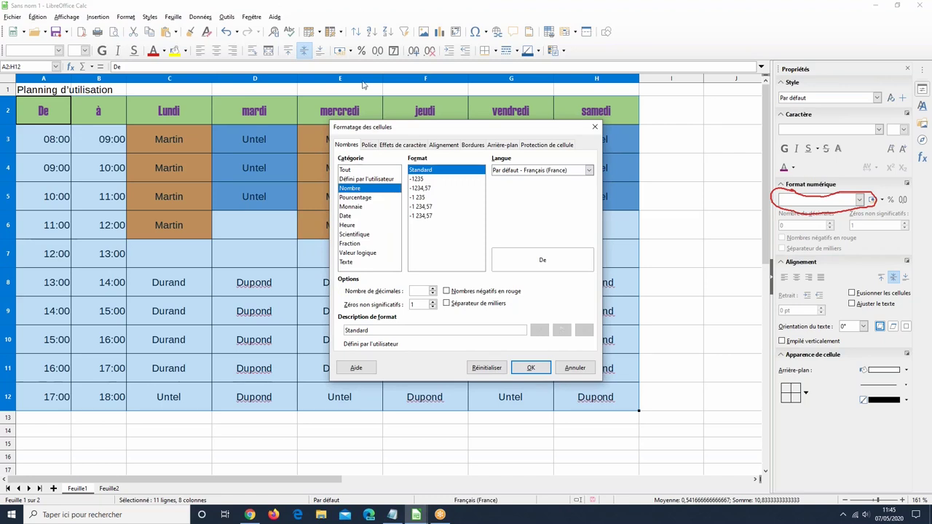
{"action": "left_click", "coordinate": [474, 145]}
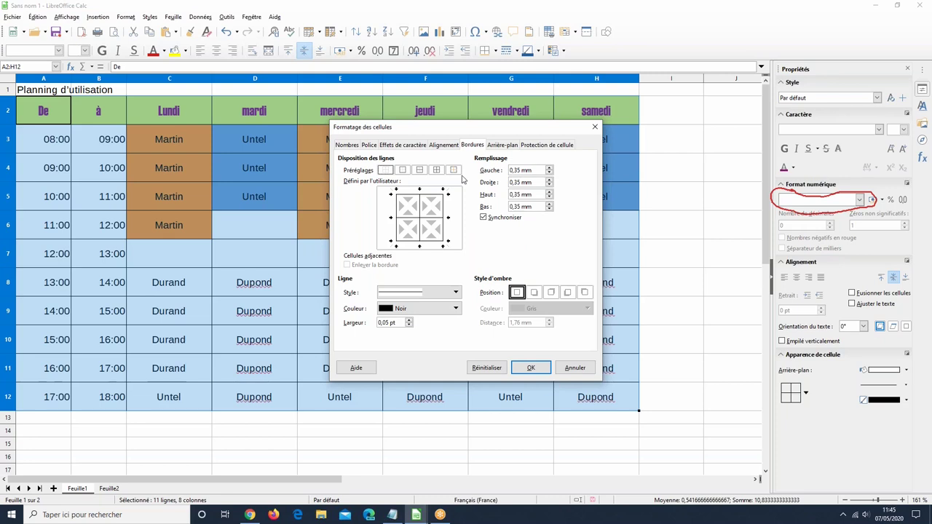
{"action": "left_click", "coordinate": [436, 169]}
{"action": "left_click", "coordinate": [454, 292]}
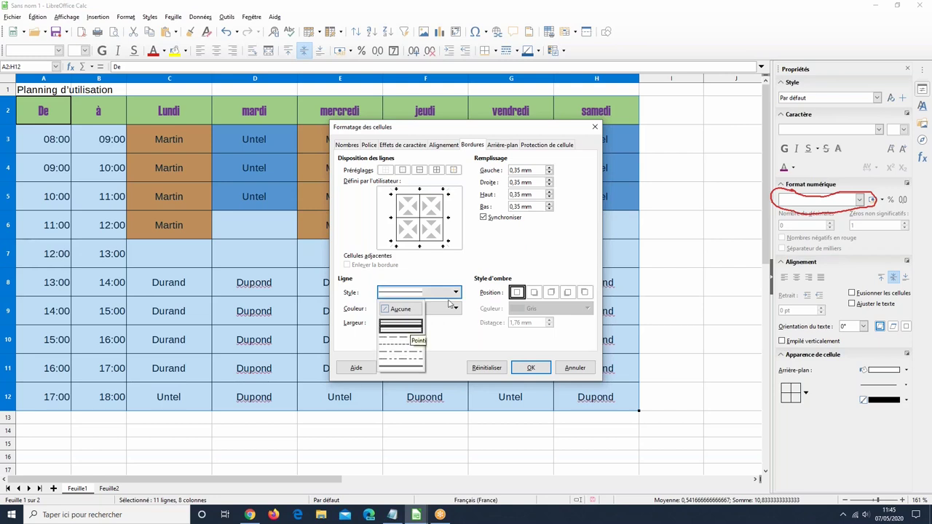
{"action": "left_click", "coordinate": [400, 322]}
{"action": "left_click", "coordinate": [455, 310]}
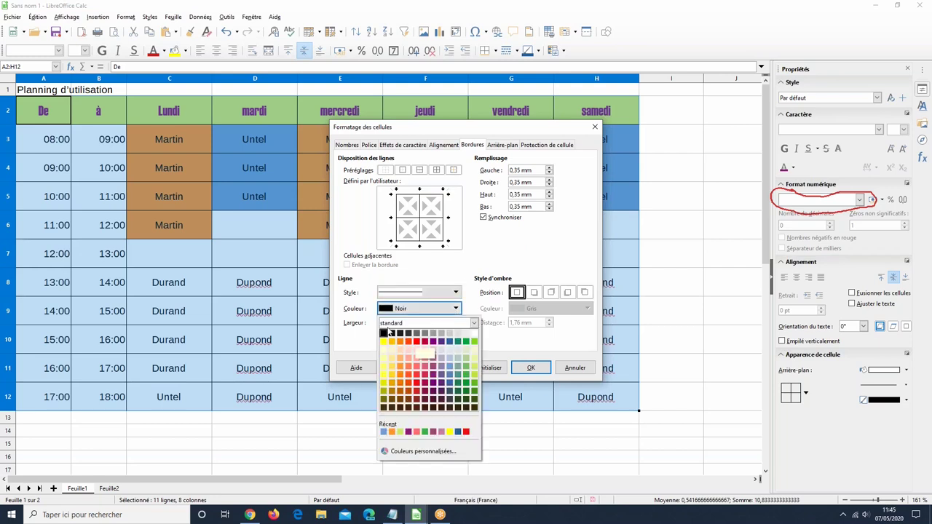
{"action": "left_click", "coordinate": [457, 266]}
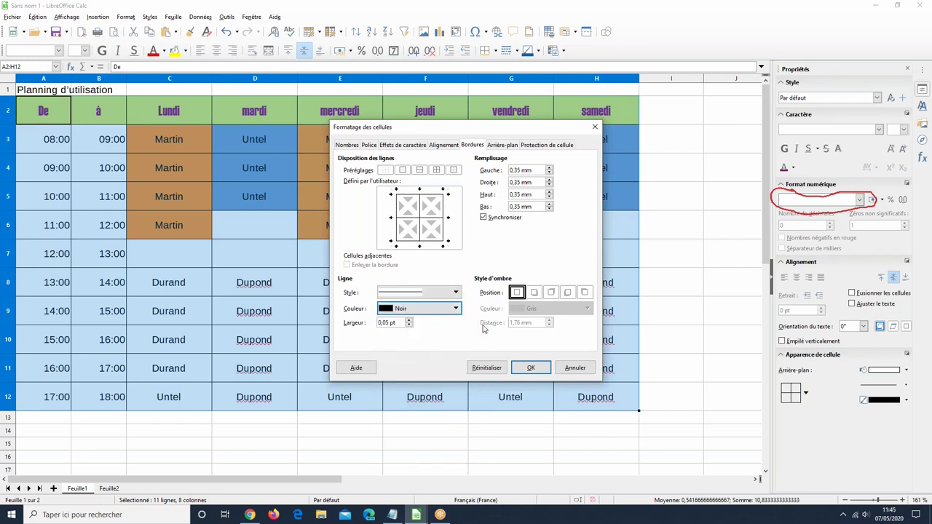
{"action": "left_click", "coordinate": [531, 368]}
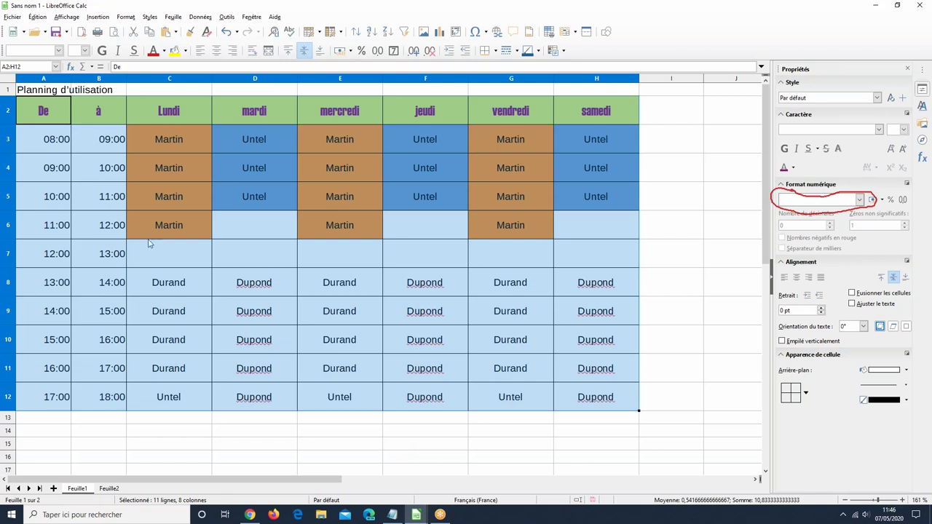
Increase the height of row 1 and merge and centre the title across A1:H1.
{"action": "left_click", "coordinate": [7, 90]}
{"action": "left_click_drag", "start_coordinate": [7, 95], "coordinate": [7, 128]}
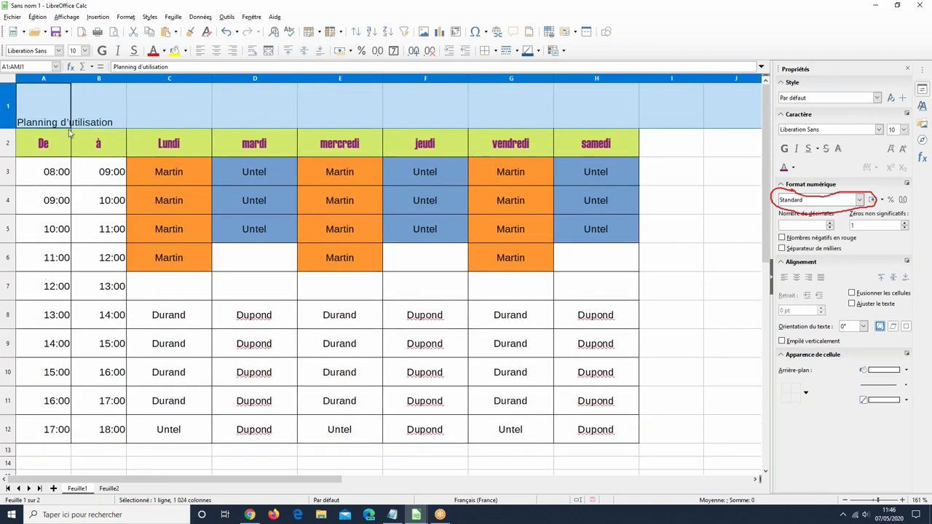
{"action": "left_click", "coordinate": [43, 103]}
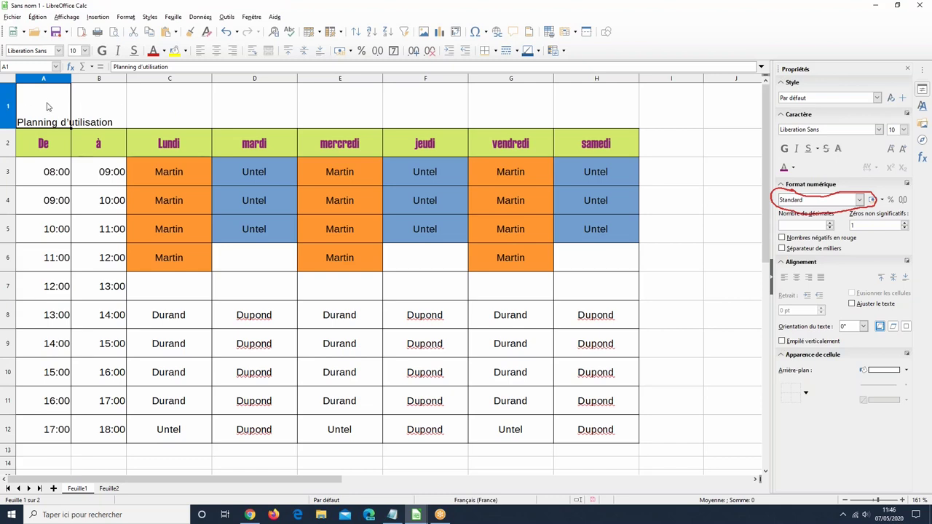
{"action": "left_click", "coordinate": [204, 109], "text": "shift"}
{"action": "left_click_drag", "start_coordinate": [379, 105], "coordinate": [578, 107]}
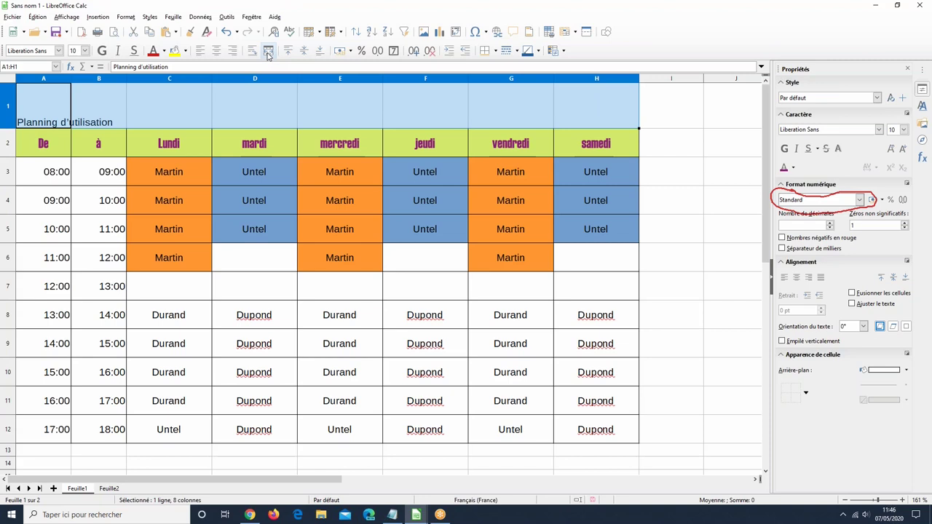
{"action": "left_click", "coordinate": [268, 52]}
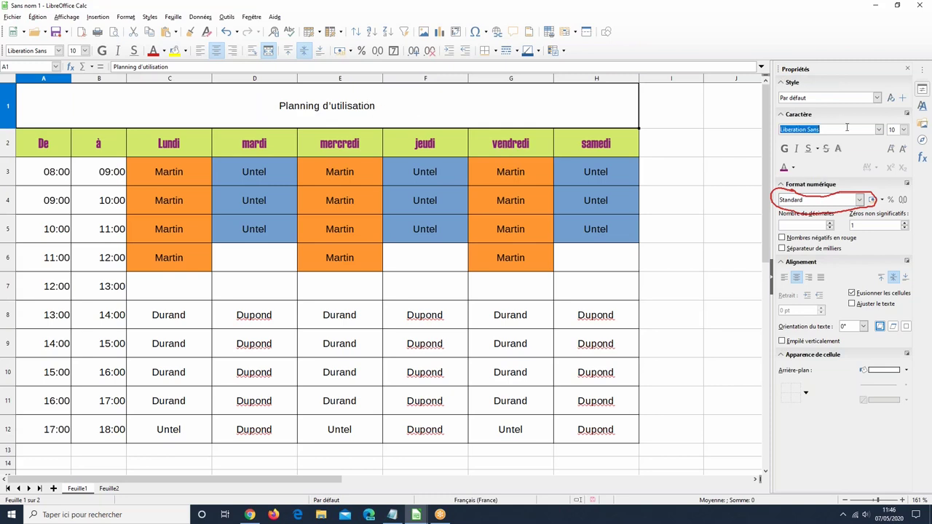
Set the "Planning d'utilisation" title to 15 pt and make it bold.
{"action": "left_click", "coordinate": [878, 129]}
{"action": "left_click", "coordinate": [904, 130]}
{"action": "left_click", "coordinate": [903, 129]}
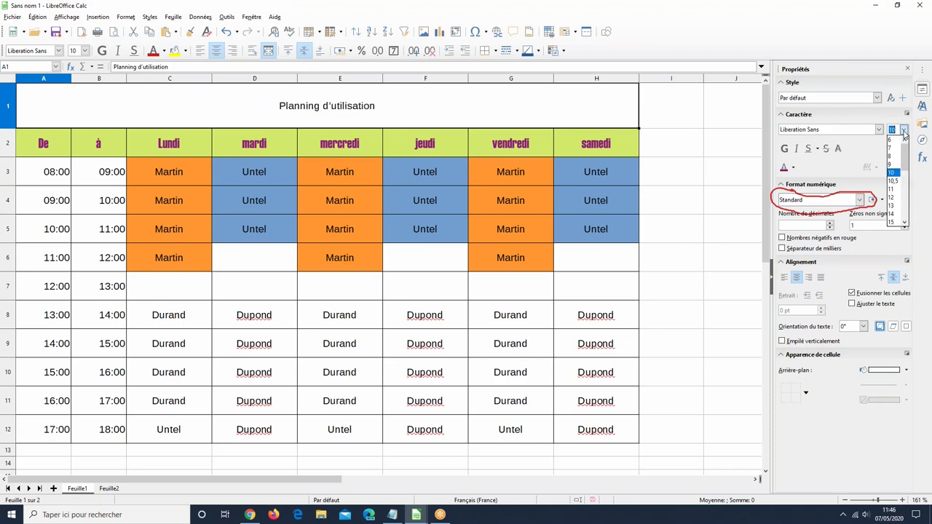
{"action": "left_click", "coordinate": [891, 222]}
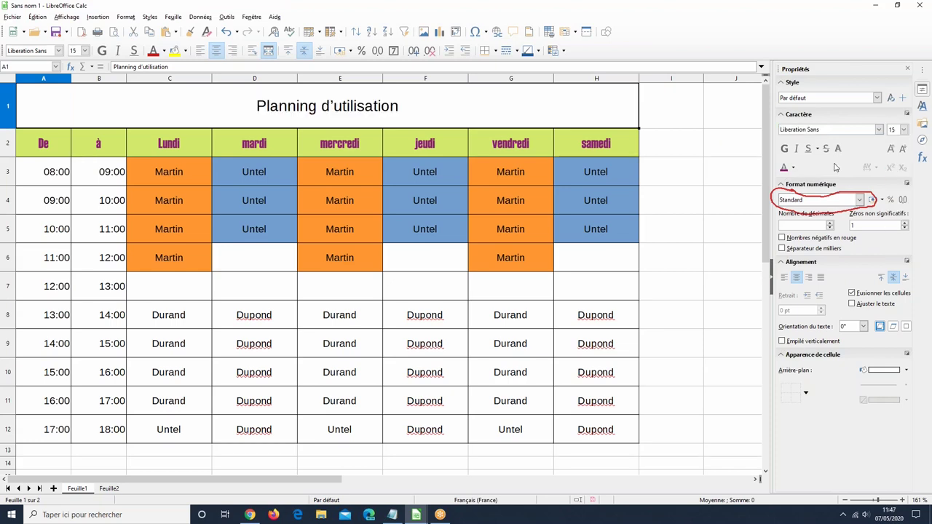
{"action": "left_click", "coordinate": [789, 150]}
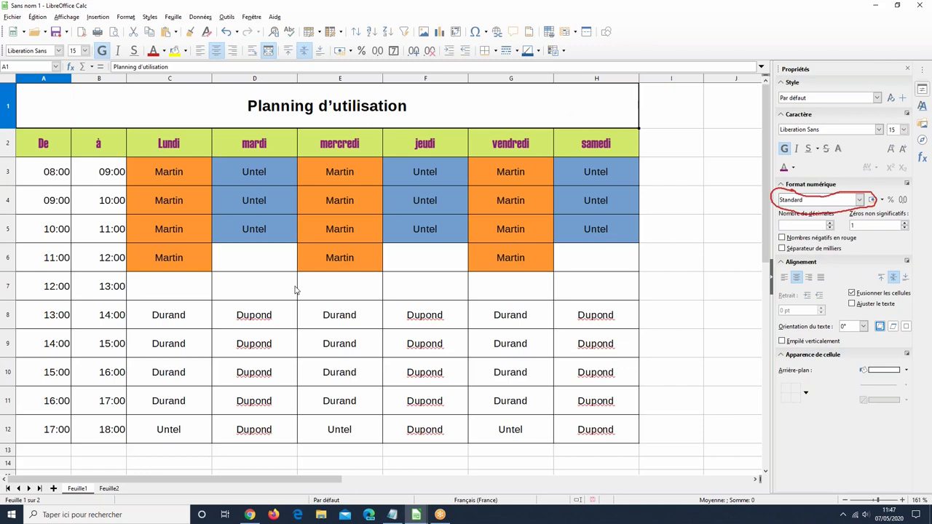
Merge the empty range D17:F26 below the timetable into one cell and unmerge it again.
{"action": "scroll", "coordinate": [262, 243], "scroll_direction": "down", "scroll_amount": 3}
{"action": "left_click_drag", "start_coordinate": [254, 227], "coordinate": [393, 343]}
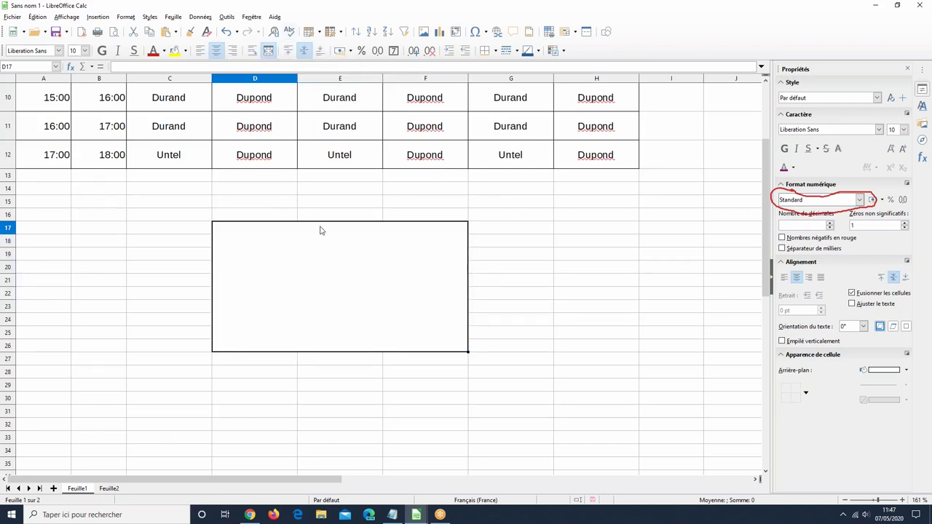
{"action": "left_click", "coordinate": [268, 50]}
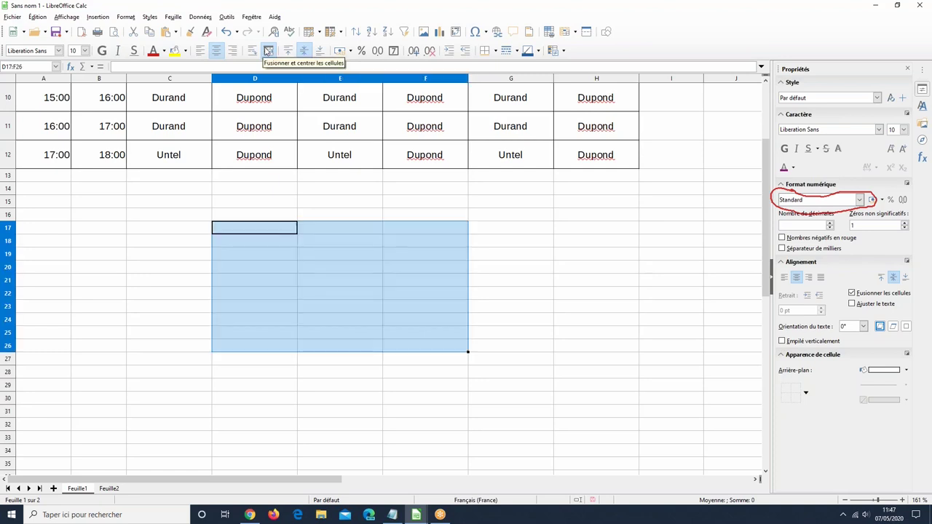
{"action": "left_click", "coordinate": [280, 226]}
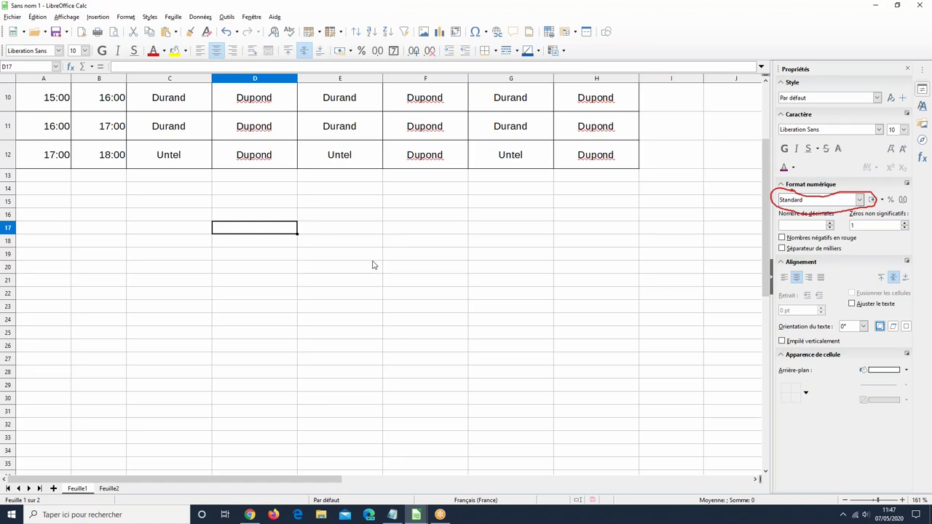
{"action": "scroll", "coordinate": [373, 263], "scroll_direction": "up", "scroll_amount": 3}
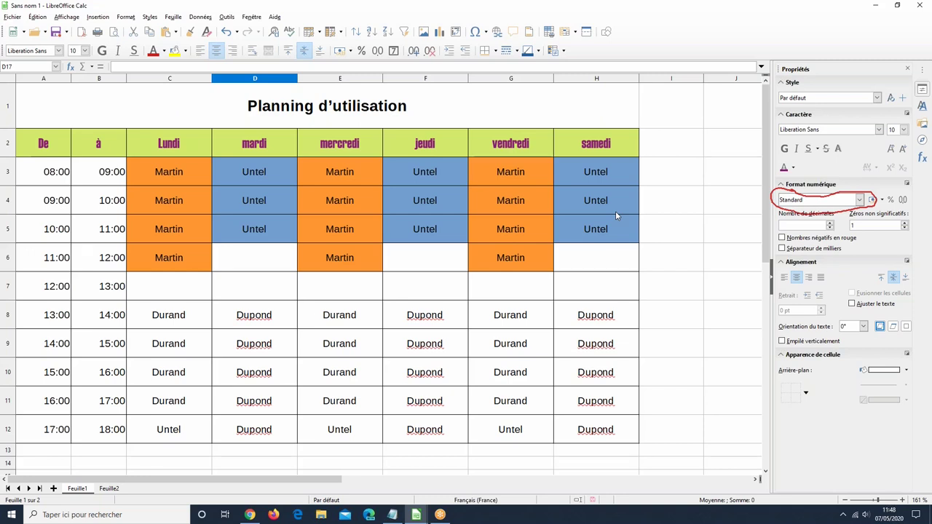
Extend the weekday headers to I2 with "dimanche" and re-merge the centred title across A1:I1.
{"action": "left_click", "coordinate": [610, 151]}
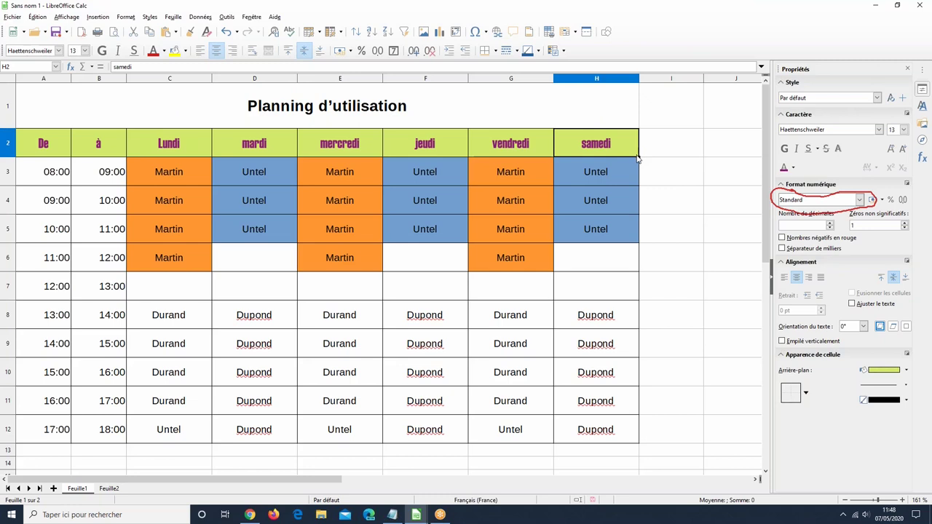
{"action": "mouse_move", "coordinate": [677, 151]}
{"action": "left_mouse_down"}
{"action": "mouse_move", "coordinate": [688, 150]}
{"action": "mouse_move", "coordinate": [685, 160]}
{"action": "left_mouse_up"}
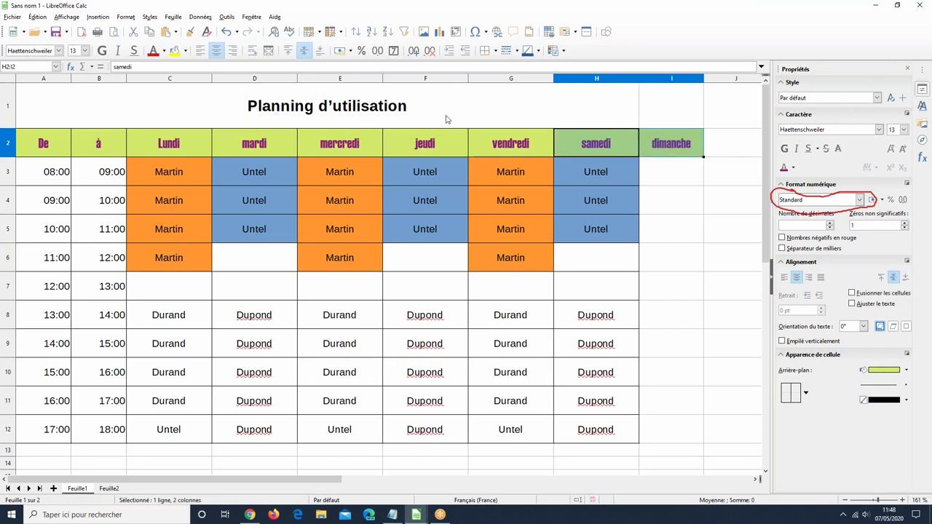
{"action": "left_click", "coordinate": [481, 101]}
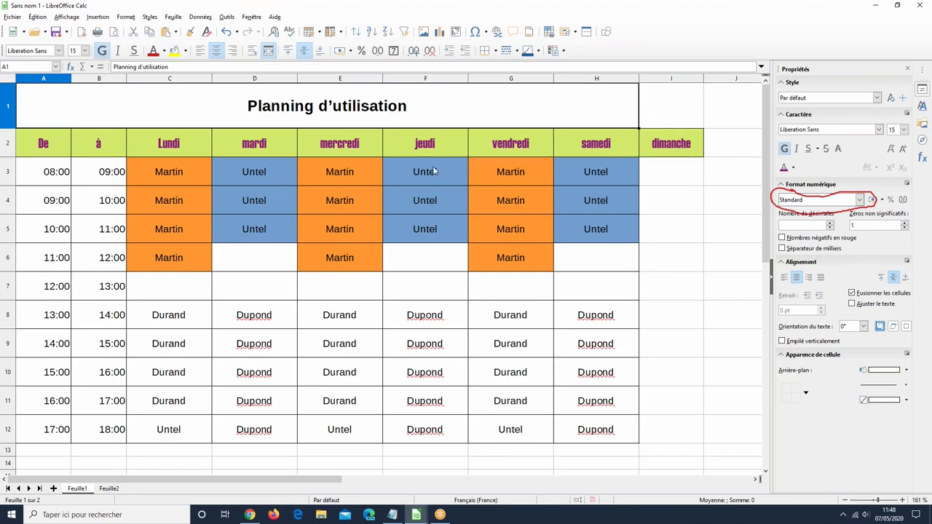
{"action": "left_click", "coordinate": [653, 111], "text": "shift"}
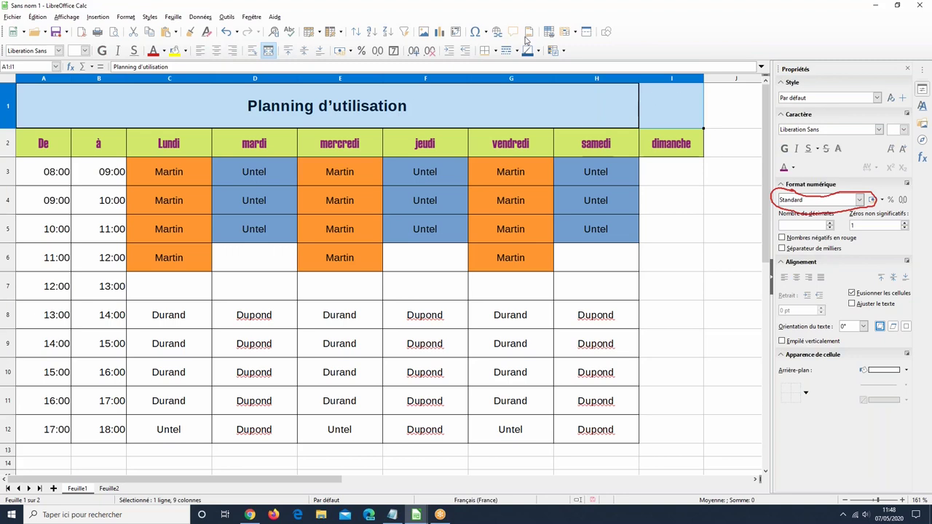
{"action": "left_click", "coordinate": [268, 53]}
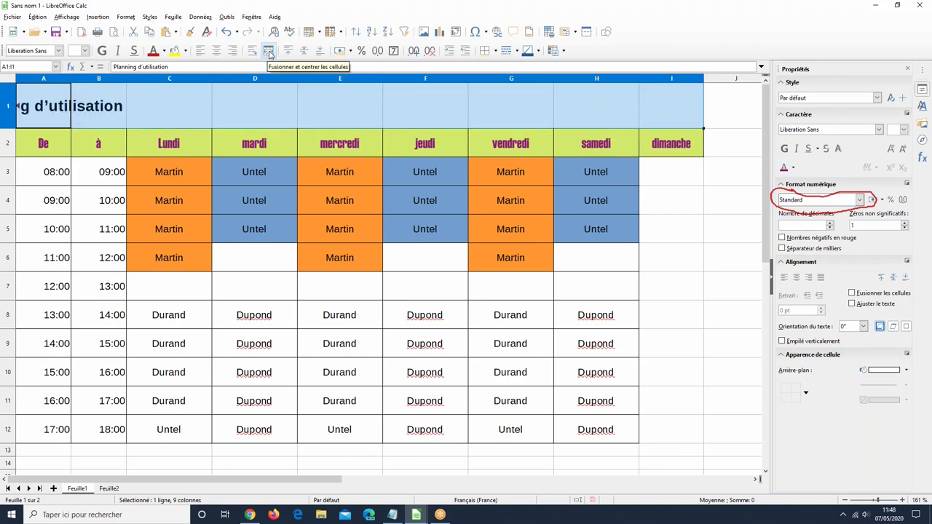
{"action": "left_click", "coordinate": [269, 53]}
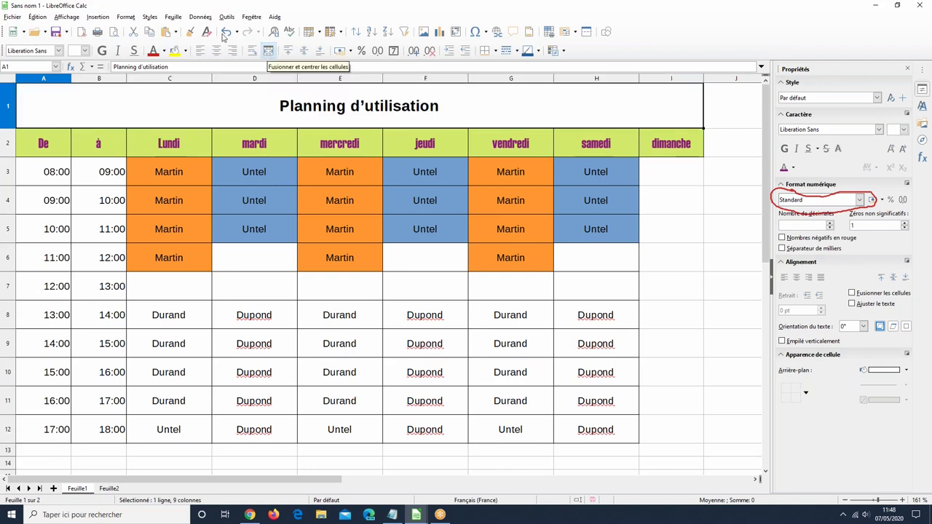
{"action": "left_click", "coordinate": [683, 233]}
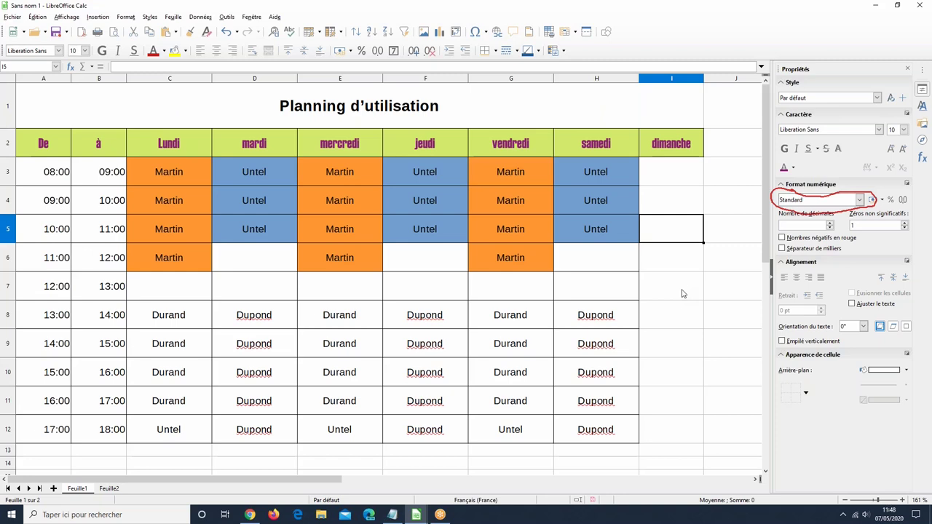
Add a third sheet, widen columns A to G uniformly and increase the height of rows 1 to 16.
{"action": "left_click", "coordinate": [54, 489]}
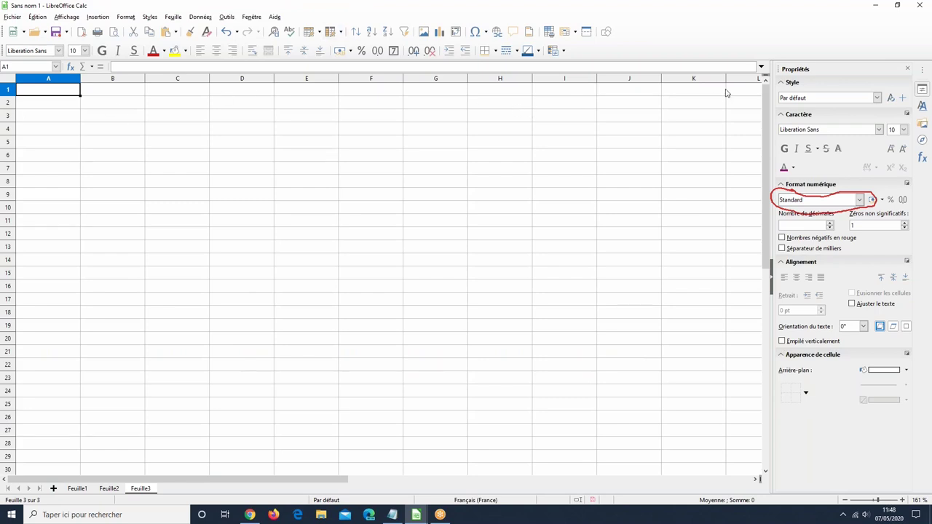
{"action": "left_click", "coordinate": [50, 79]}
{"action": "left_click_drag", "start_coordinate": [253, 80], "coordinate": [428, 83]}
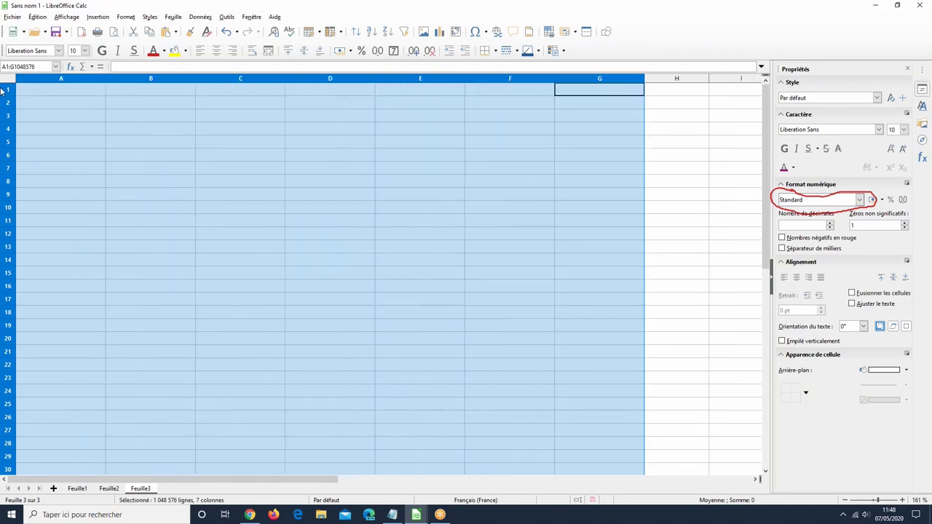
{"action": "left_click_drag", "start_coordinate": [9, 90], "coordinate": [7, 285]}
{"action": "left_click_drag", "start_coordinate": [11, 227], "coordinate": [11, 254]}
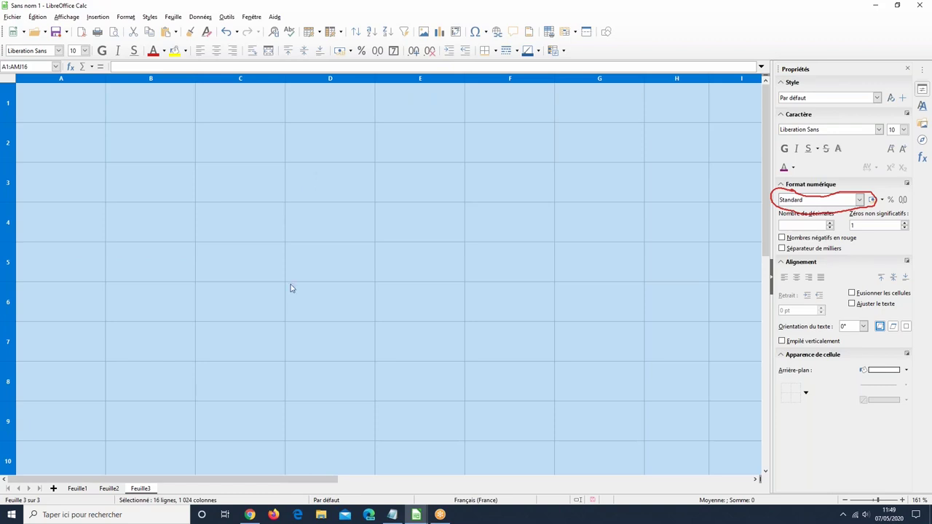
{"action": "left_click", "coordinate": [42, 115]}
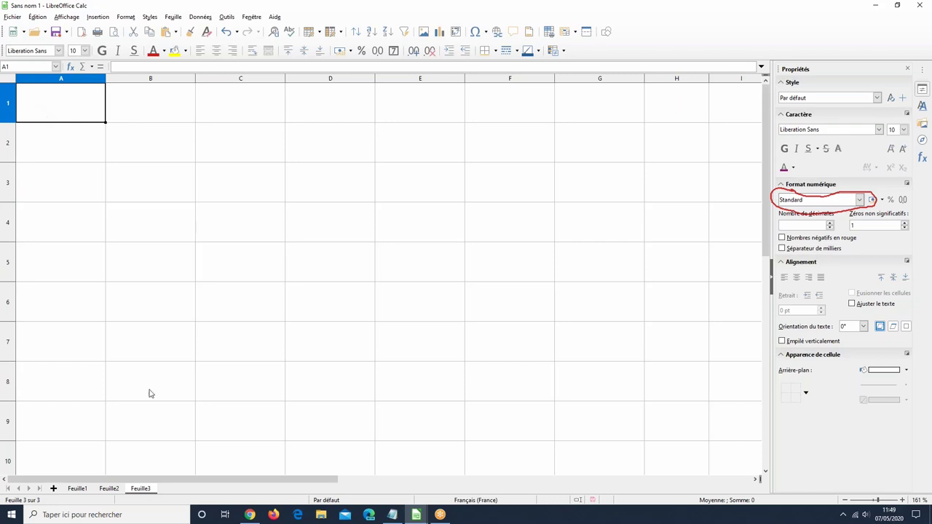
From the print preview of Feuille1, set the page to landscape and centre the table horizontally and vertically.
{"action": "left_click", "coordinate": [81, 488]}
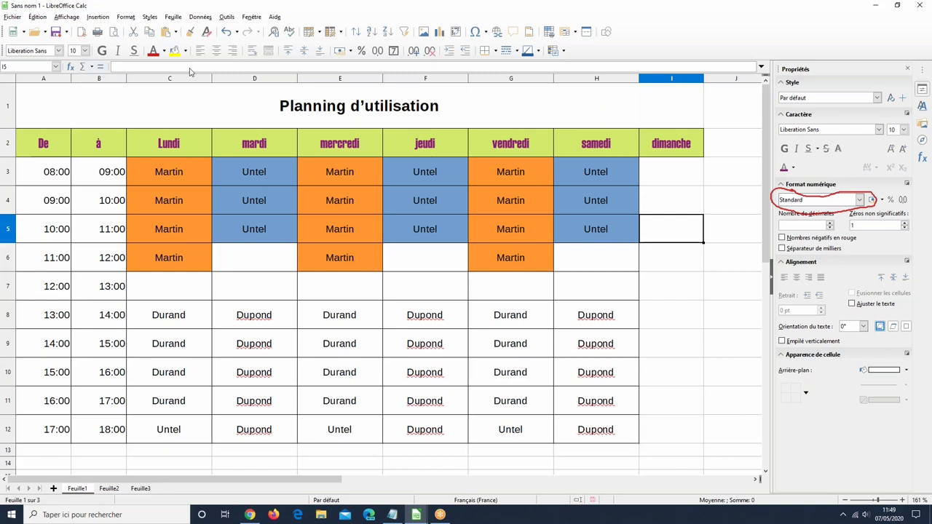
{"action": "left_click", "coordinate": [115, 33]}
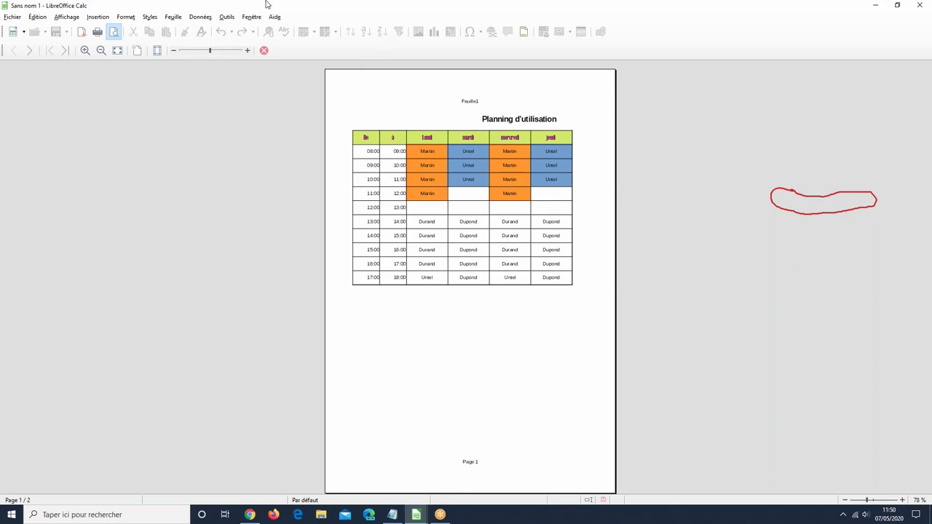
{"action": "left_click", "coordinate": [126, 17]}
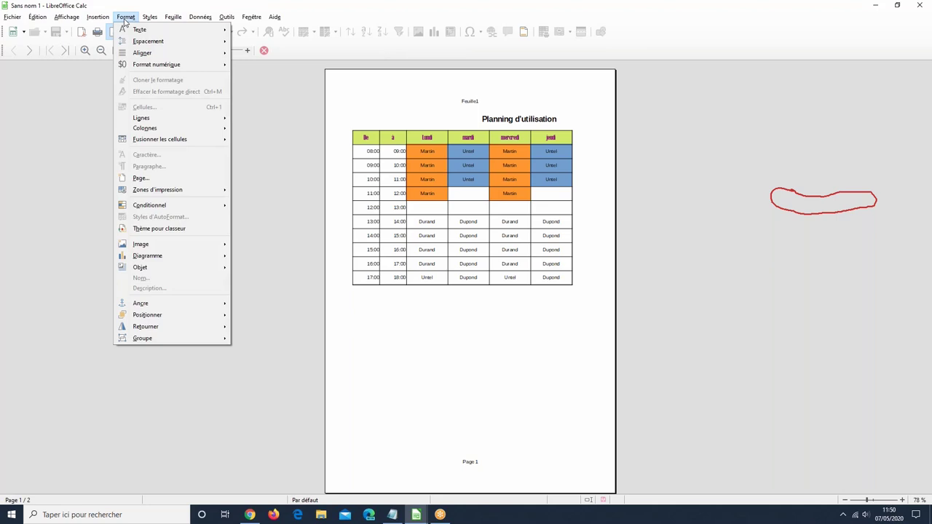
{"action": "left_click", "coordinate": [153, 184]}
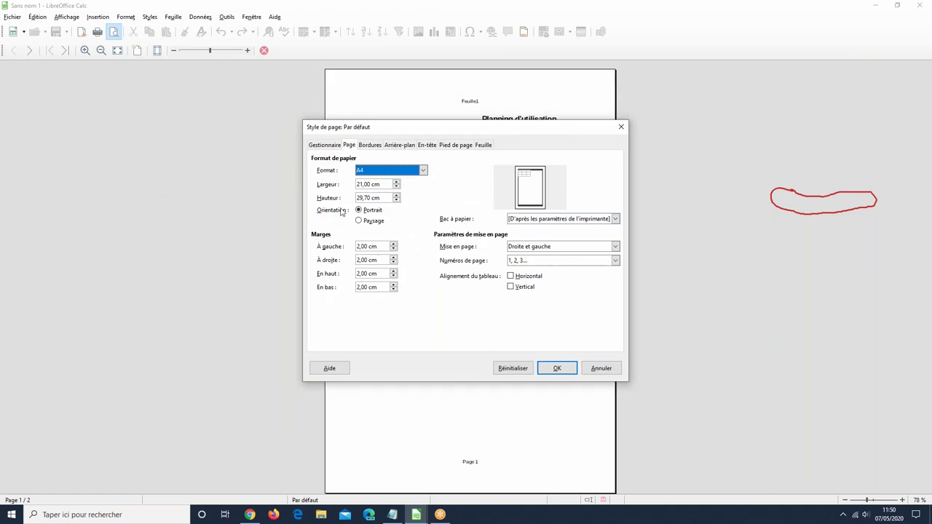
{"action": "left_click", "coordinate": [365, 224]}
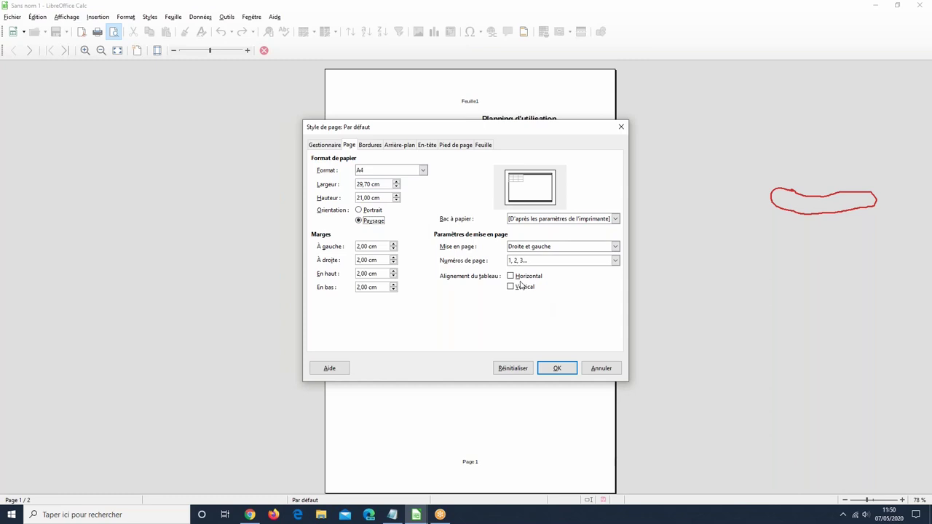
{"action": "left_click", "coordinate": [512, 277]}
{"action": "left_click", "coordinate": [512, 287]}
{"action": "left_click", "coordinate": [566, 373]}
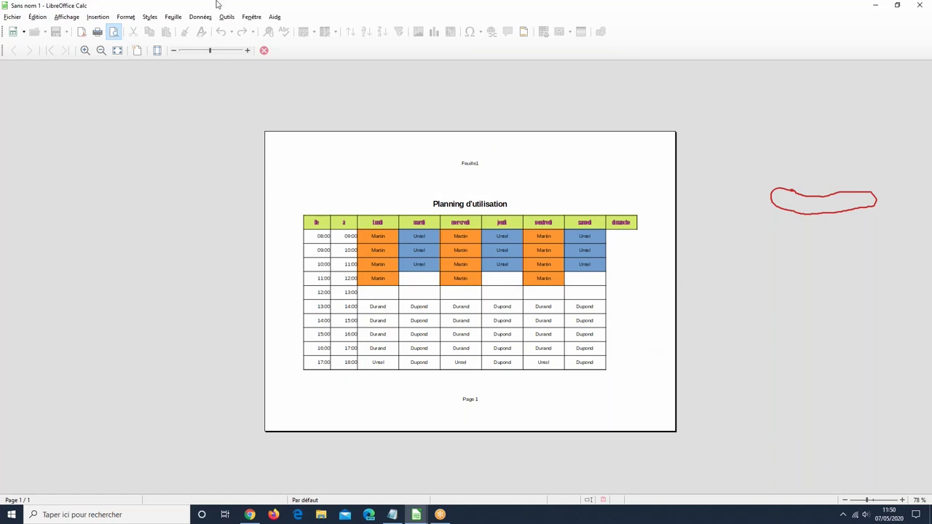
Review the paper format, orientation and margins in the page style settings.
{"action": "left_click", "coordinate": [126, 16]}
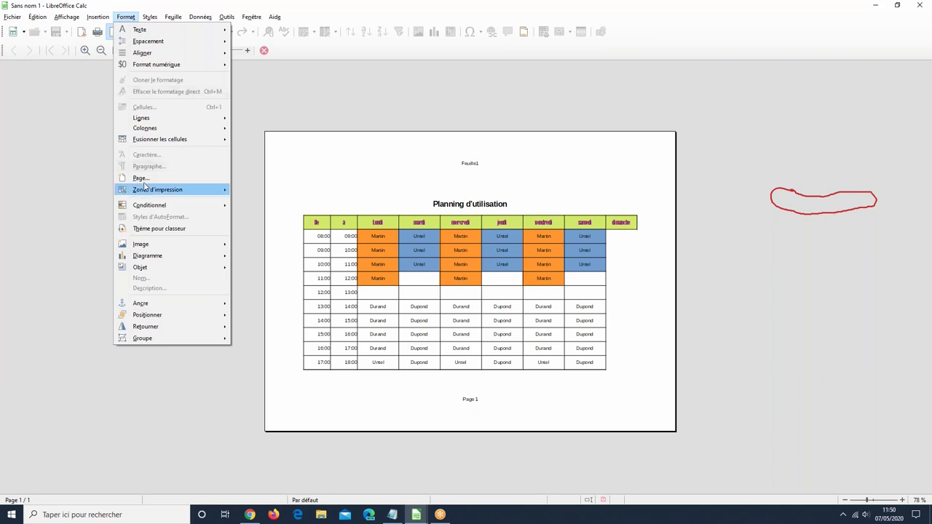
{"action": "left_click", "coordinate": [145, 182]}
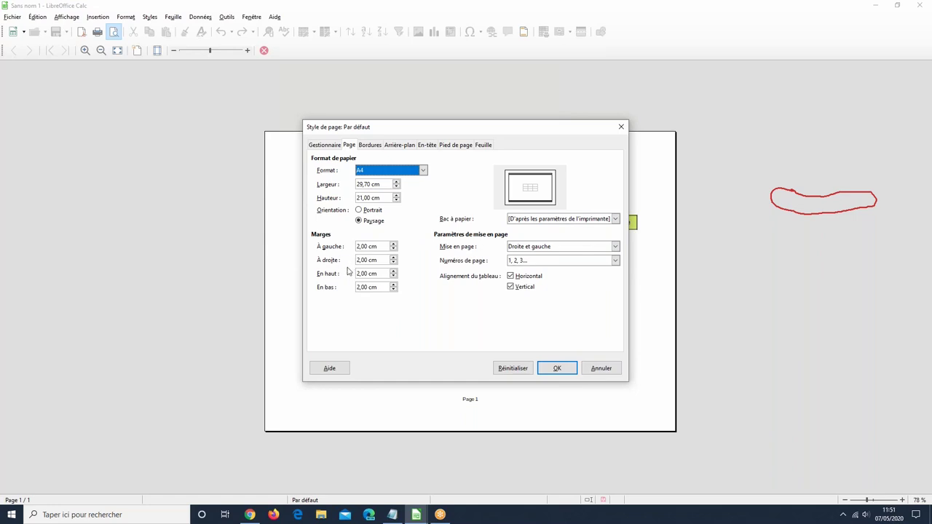
{"action": "left_click", "coordinate": [557, 368]}
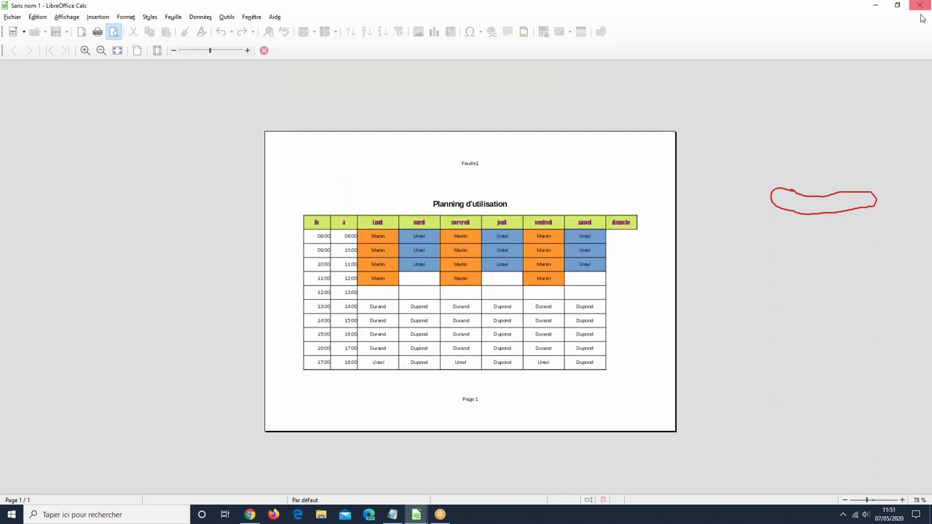
Minimise the open Calc and browser windows to reach the desktop.
{"action": "left_click", "coordinate": [874, 6]}
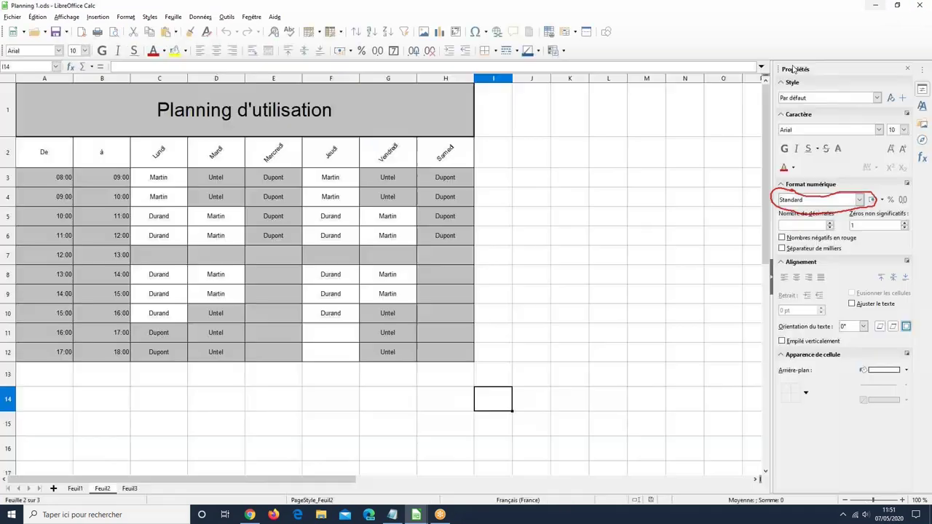
{"action": "left_click", "coordinate": [873, 6]}
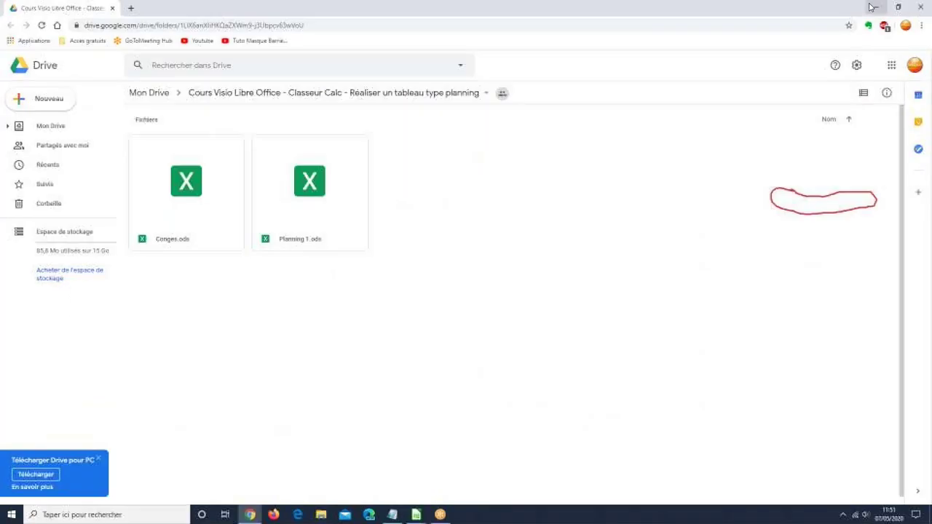
{"action": "left_click", "coordinate": [873, 6]}
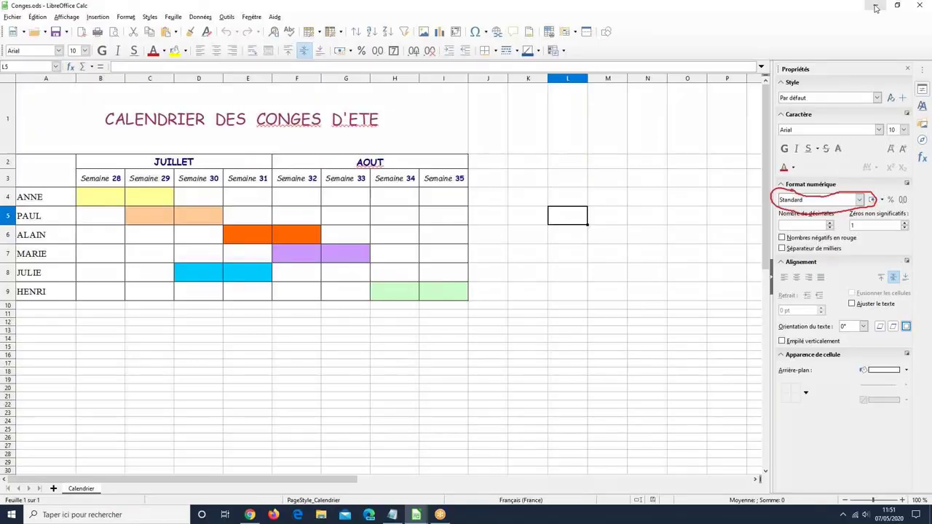
{"action": "left_click", "coordinate": [876, 7]}
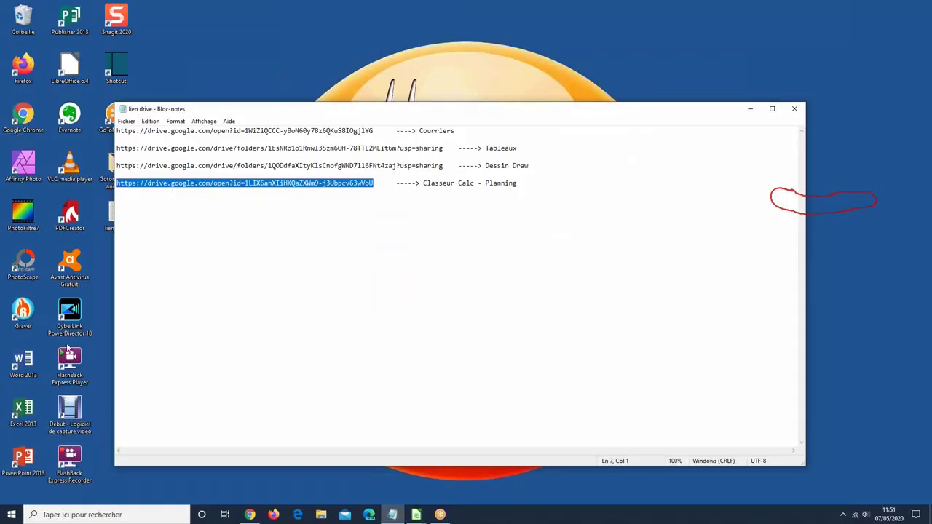
Launch Excel 2013 and decline to choose file types for it to open by default.
{"action": "left_click", "coordinate": [20, 412]}
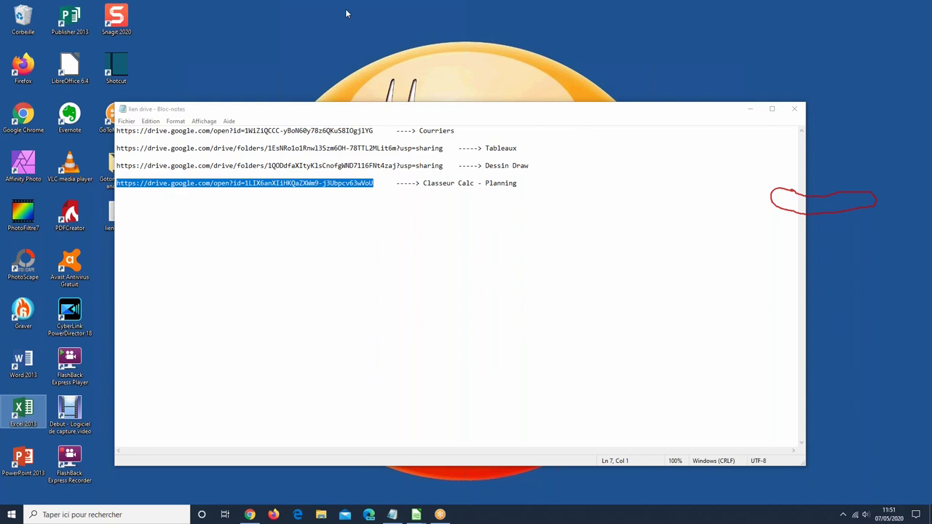
{"action": "key", "text": "Return"}
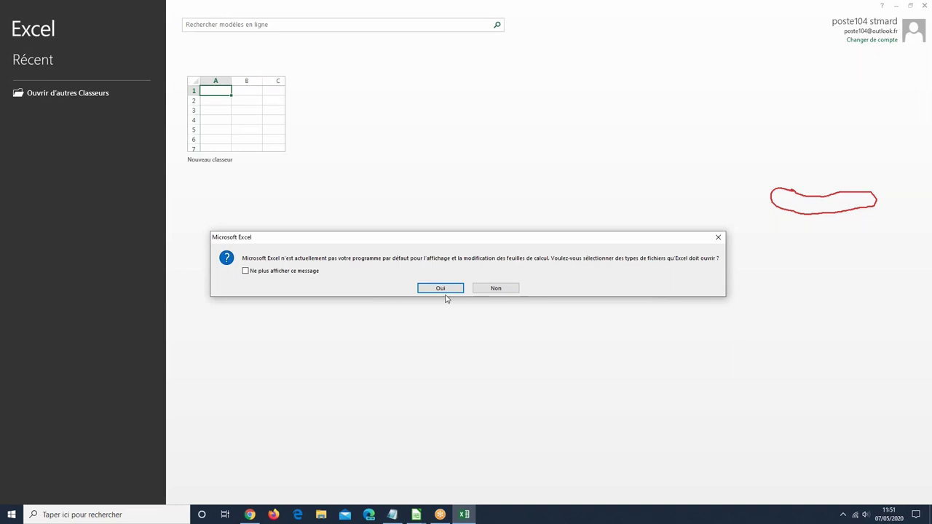
{"action": "left_click", "coordinate": [498, 289]}
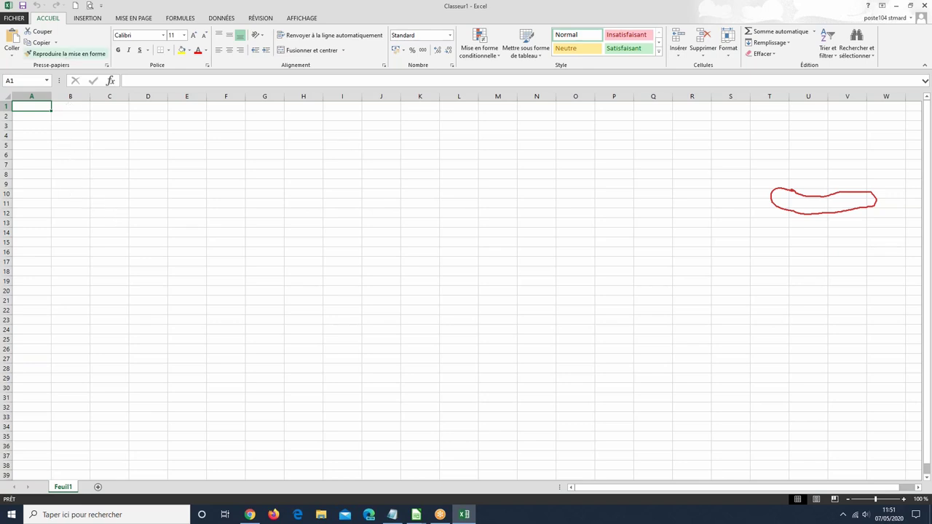
Examine the quick-access command choices and the print settings of the blank workbook, and close Excel.
{"action": "left_click", "coordinate": [102, 11]}
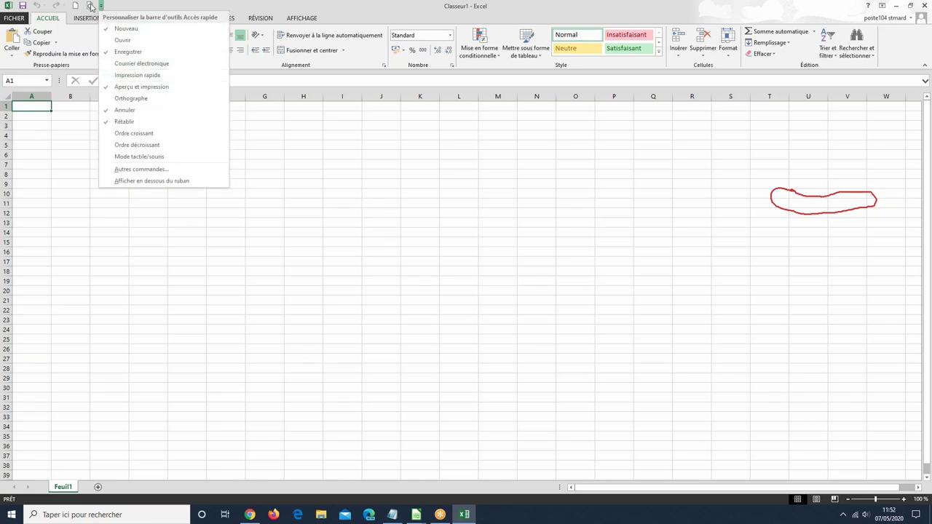
{"action": "left_click", "coordinate": [82, 230]}
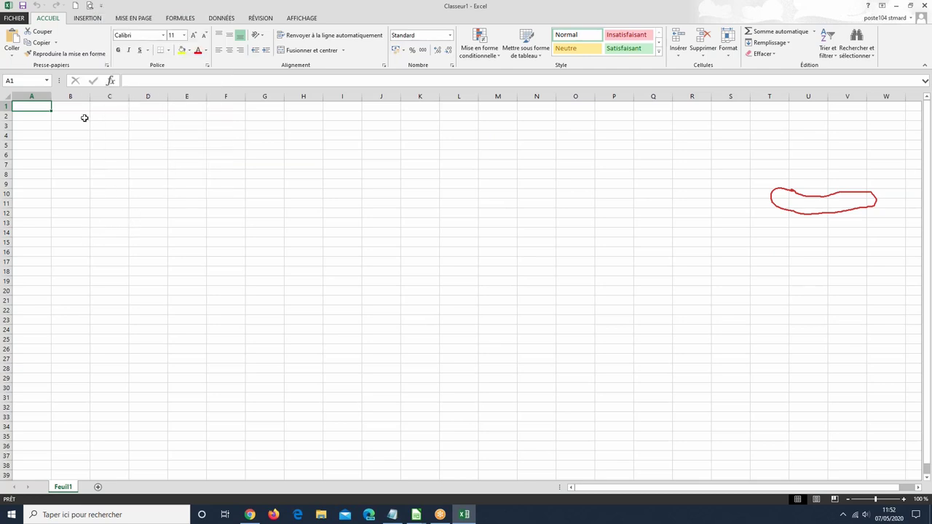
{"action": "left_click", "coordinate": [13, 19]}
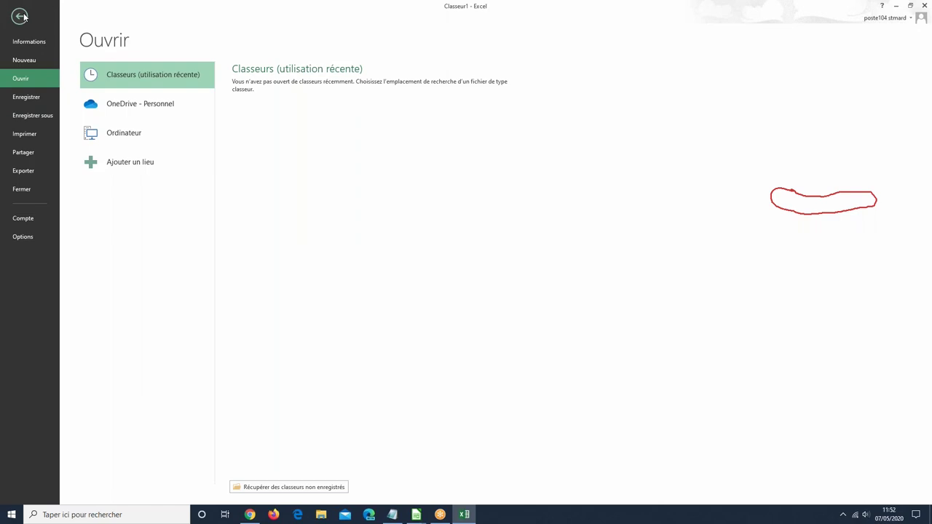
{"action": "left_click", "coordinate": [24, 135]}
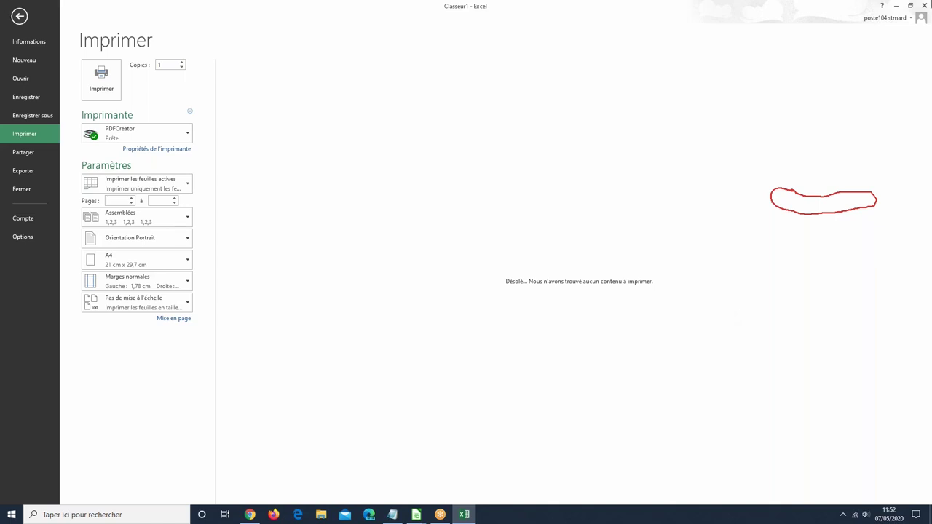
{"action": "left_click", "coordinate": [924, 6]}
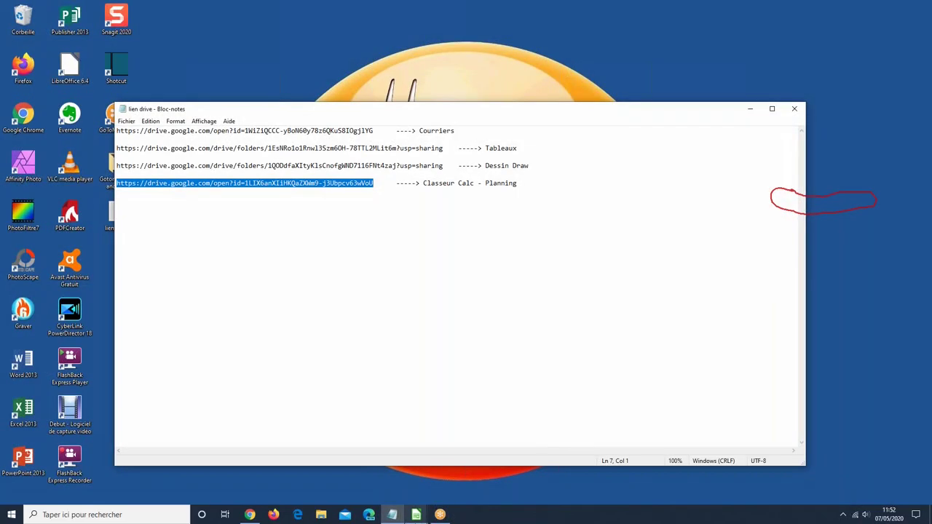
Move the "lien drive" notes window aside and minimise it to clear the desktop.
{"action": "left_click", "coordinate": [416, 515]}
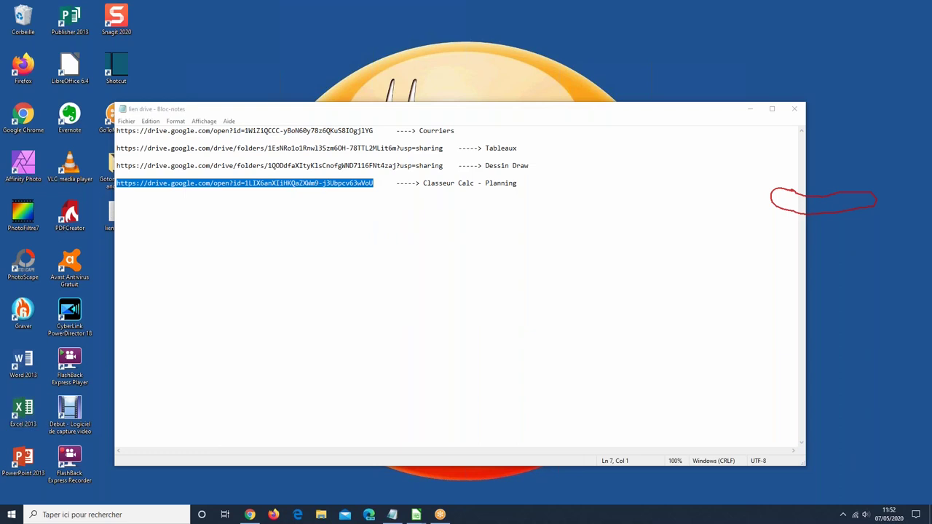
{"action": "left_click", "coordinate": [599, 123]}
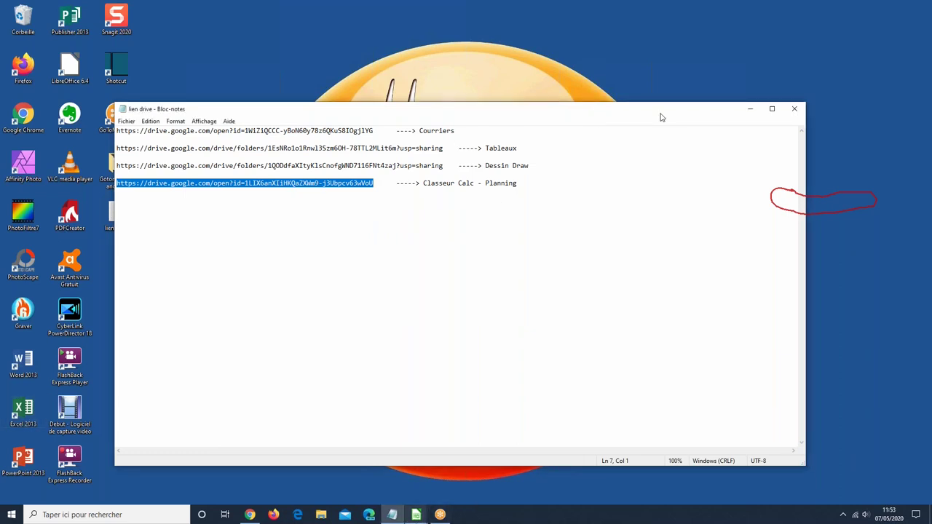
{"action": "left_click_drag", "start_coordinate": [565, 115], "coordinate": [593, 134]}
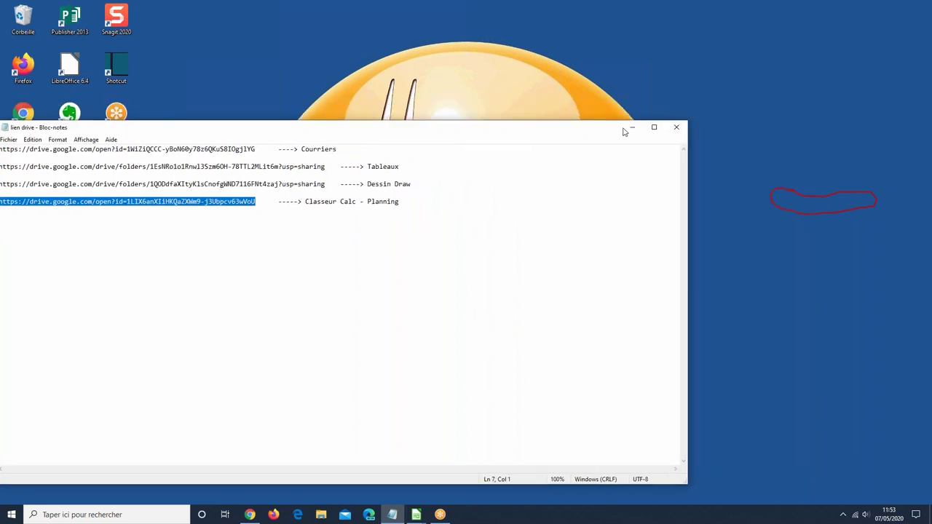
{"action": "left_click", "coordinate": [630, 128]}
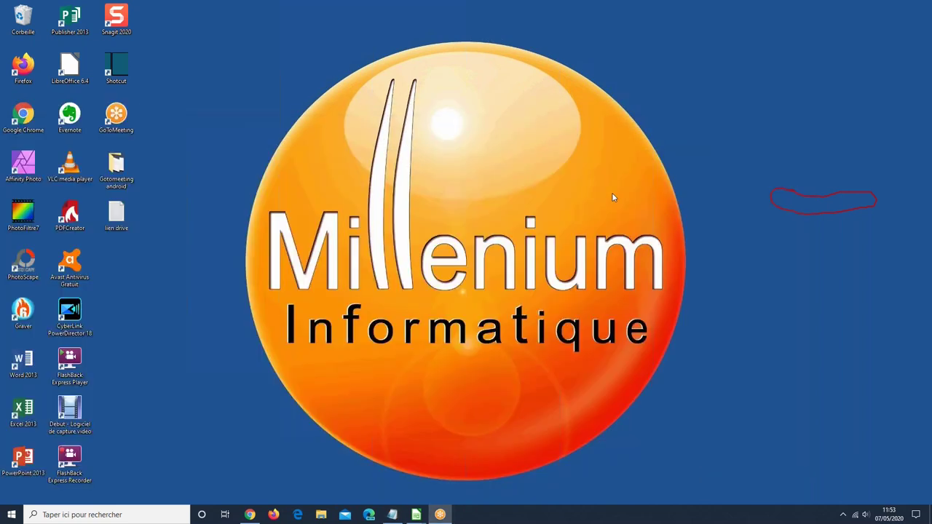